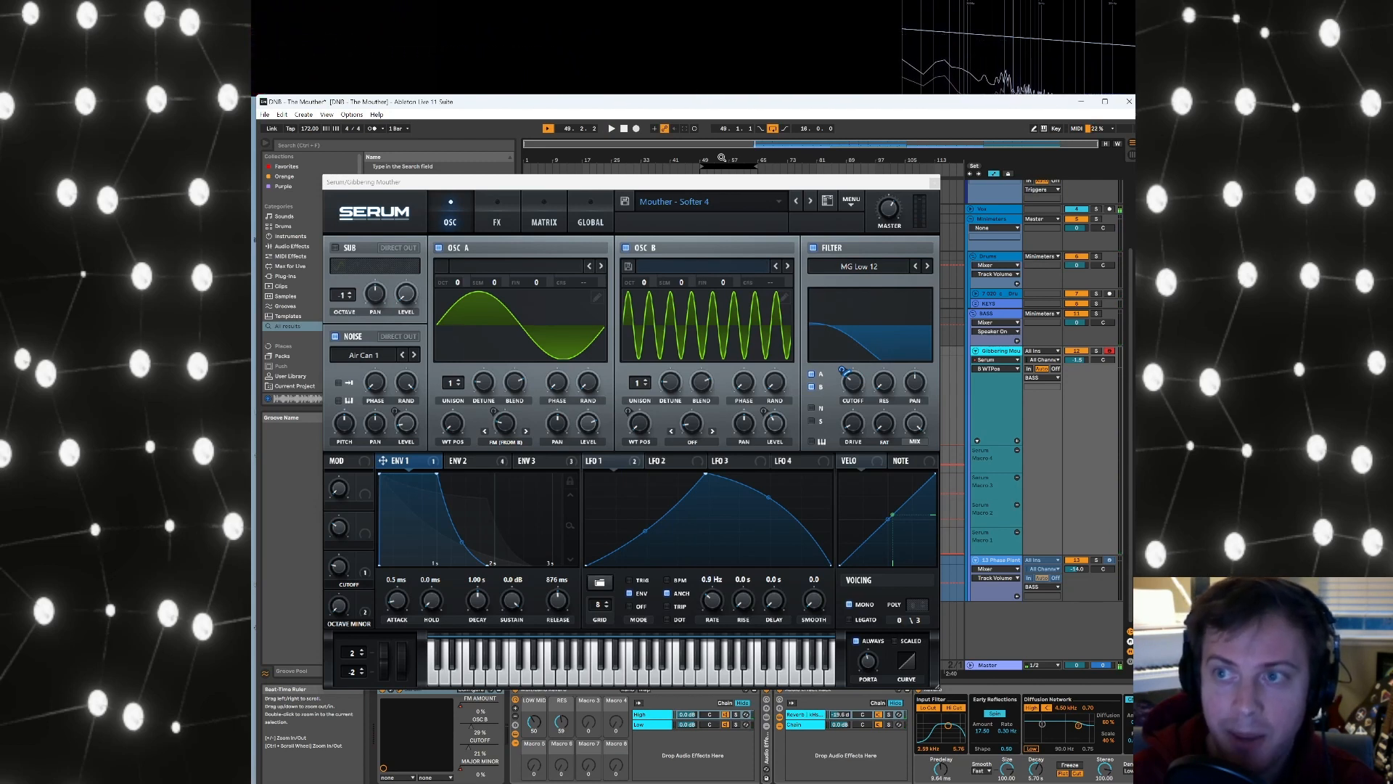
Reposition the Serum window and reset the synth to the Init preset
mouse_move(653, 424)
mouse_down()
mouse_move(653, 396)
mouse_move(653, 424)
mouse_up()
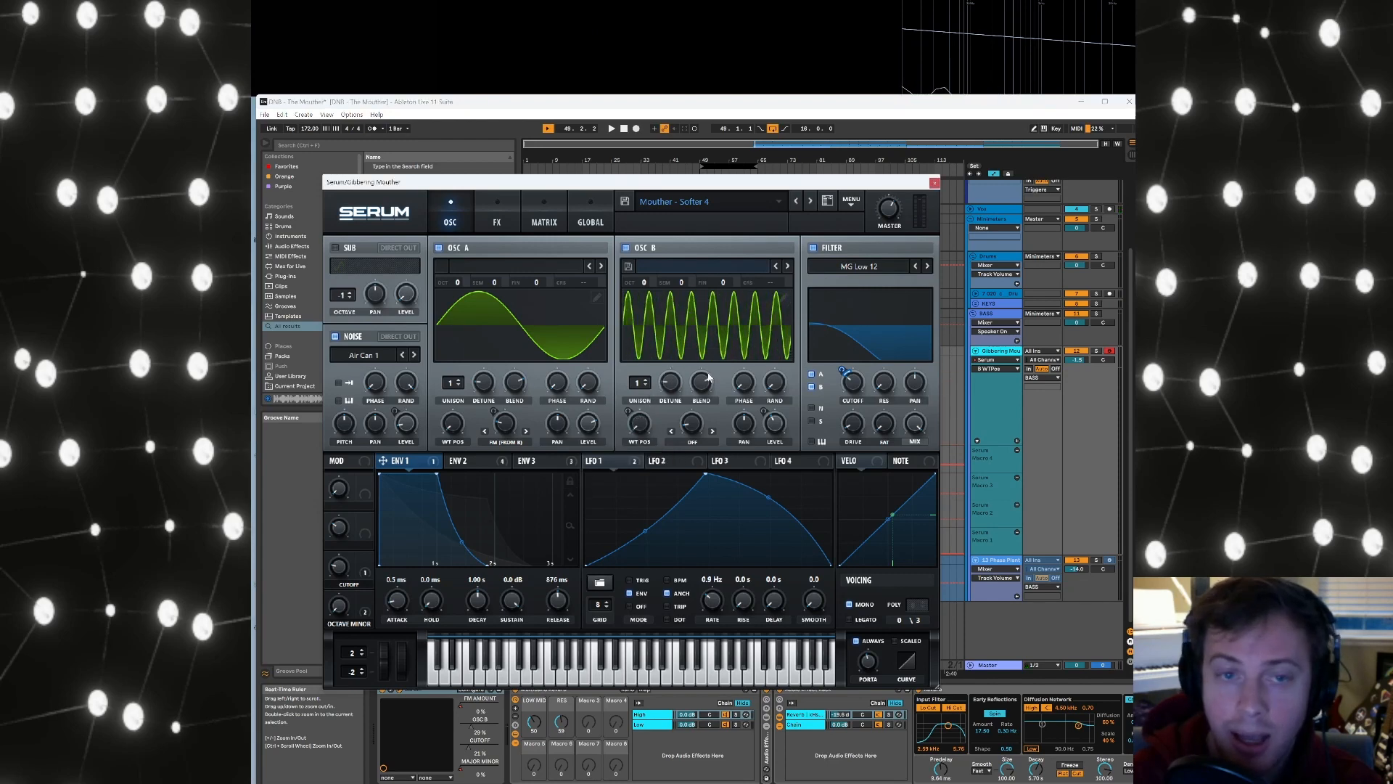
drag(670, 188, 730, 198)
drag(706, 448, 721, 396)
drag(732, 195, 705, 217)
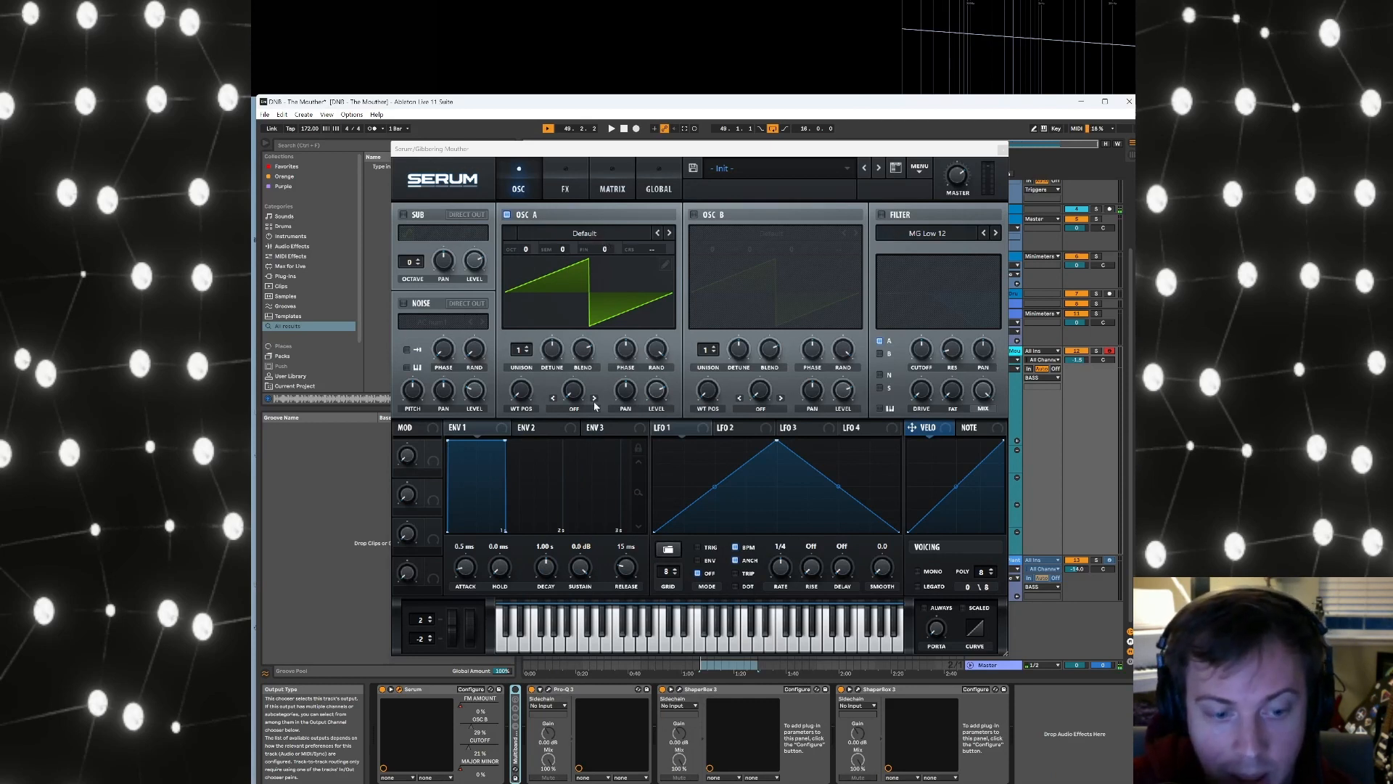
Turn oscillator A's wavetable into a sine with the sin(x*pi) formula and lower the first harmonic's phase to flip the wave
click(591, 233)
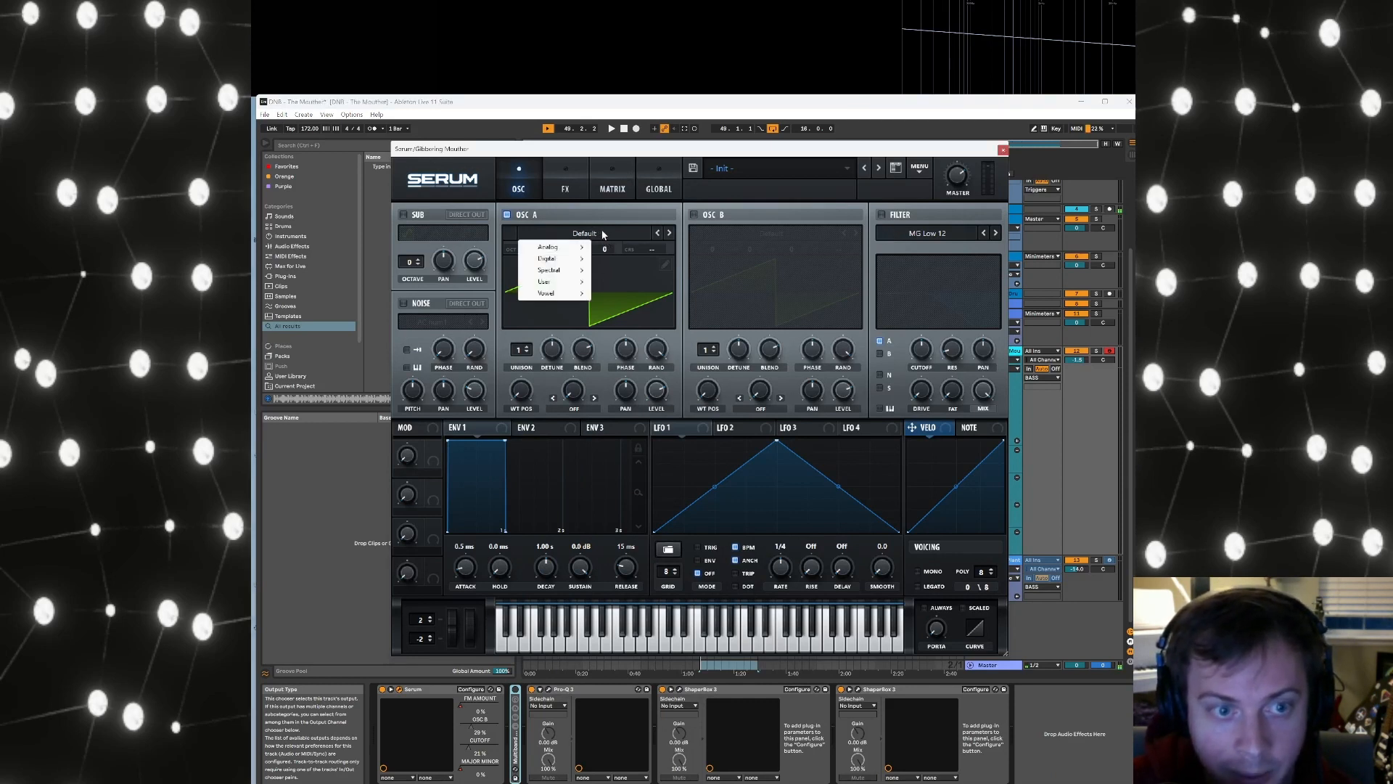
click(665, 265)
click(662, 269)
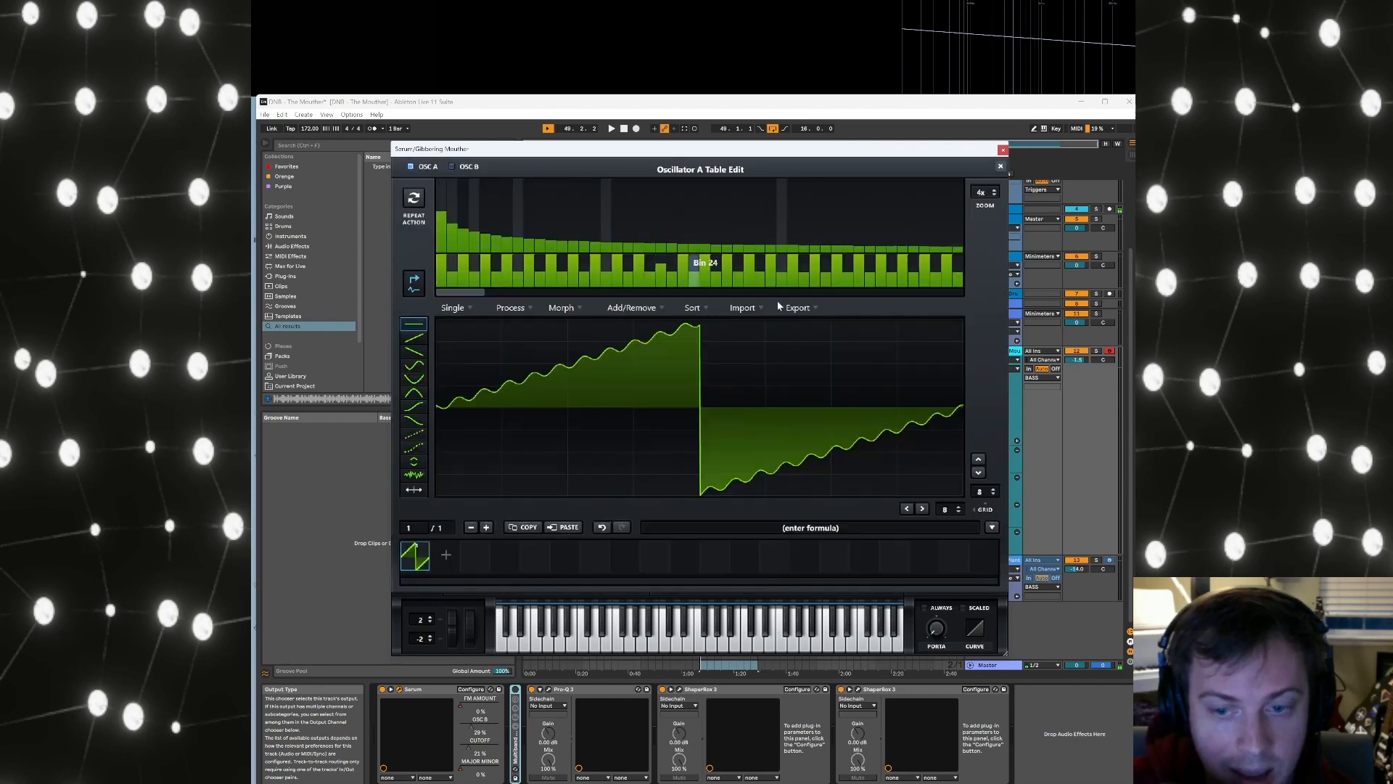
click(993, 528)
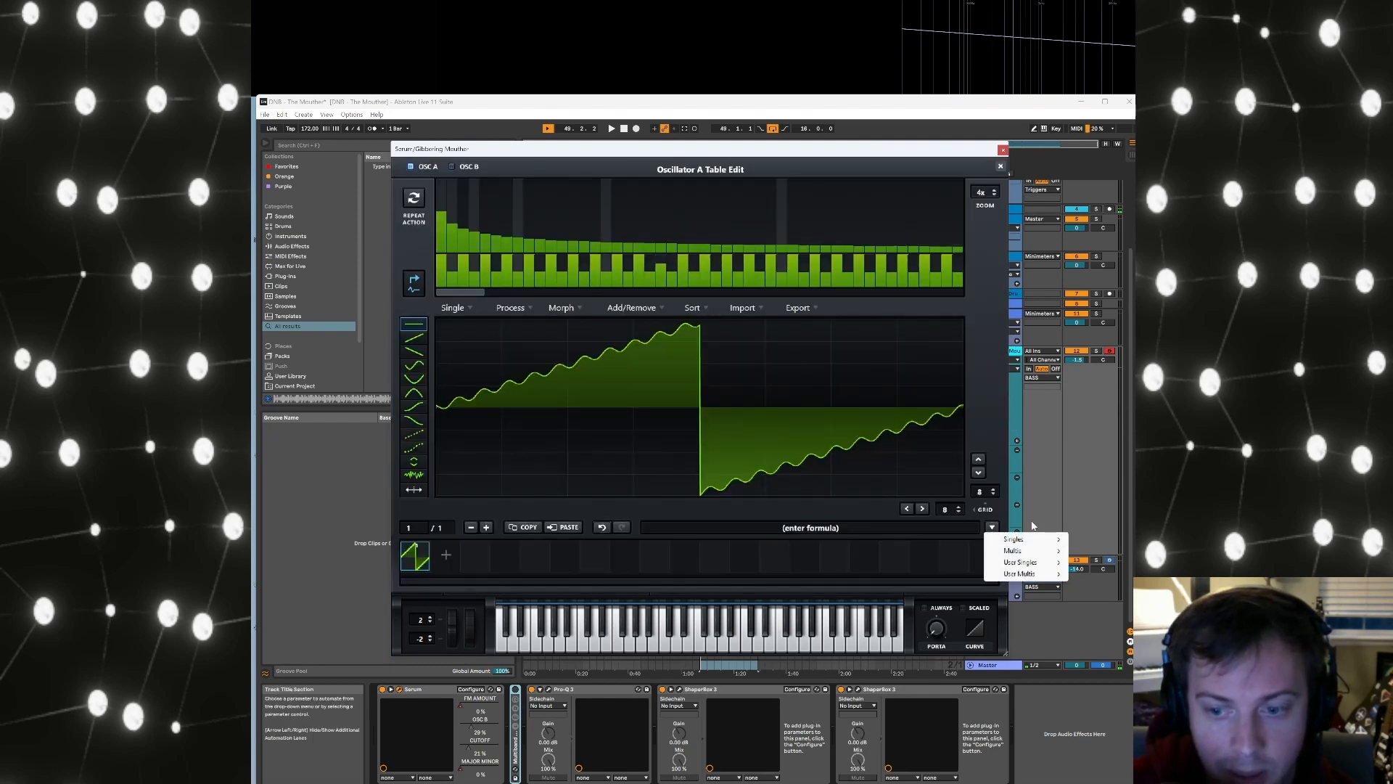
mouse_move(1048, 538)
click(1092, 586)
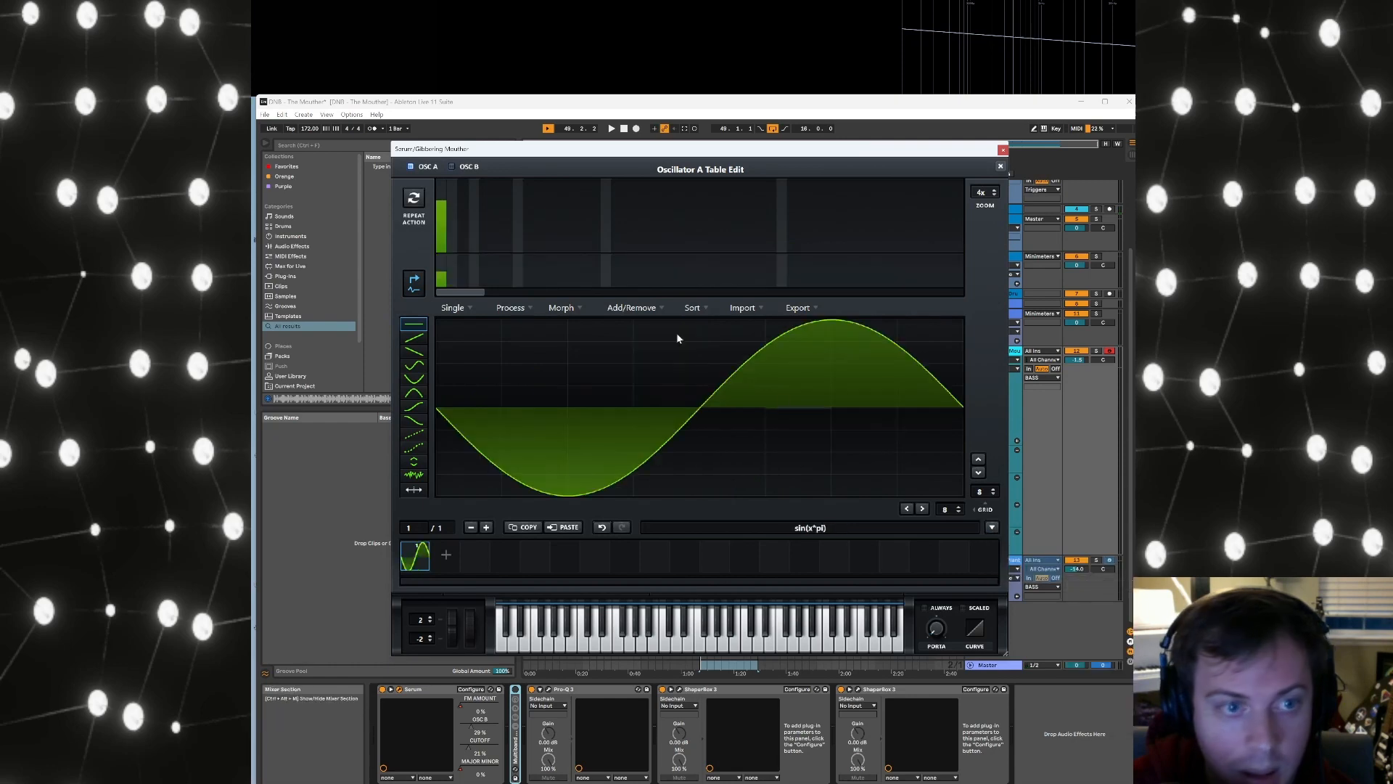
drag(443, 281, 445, 292)
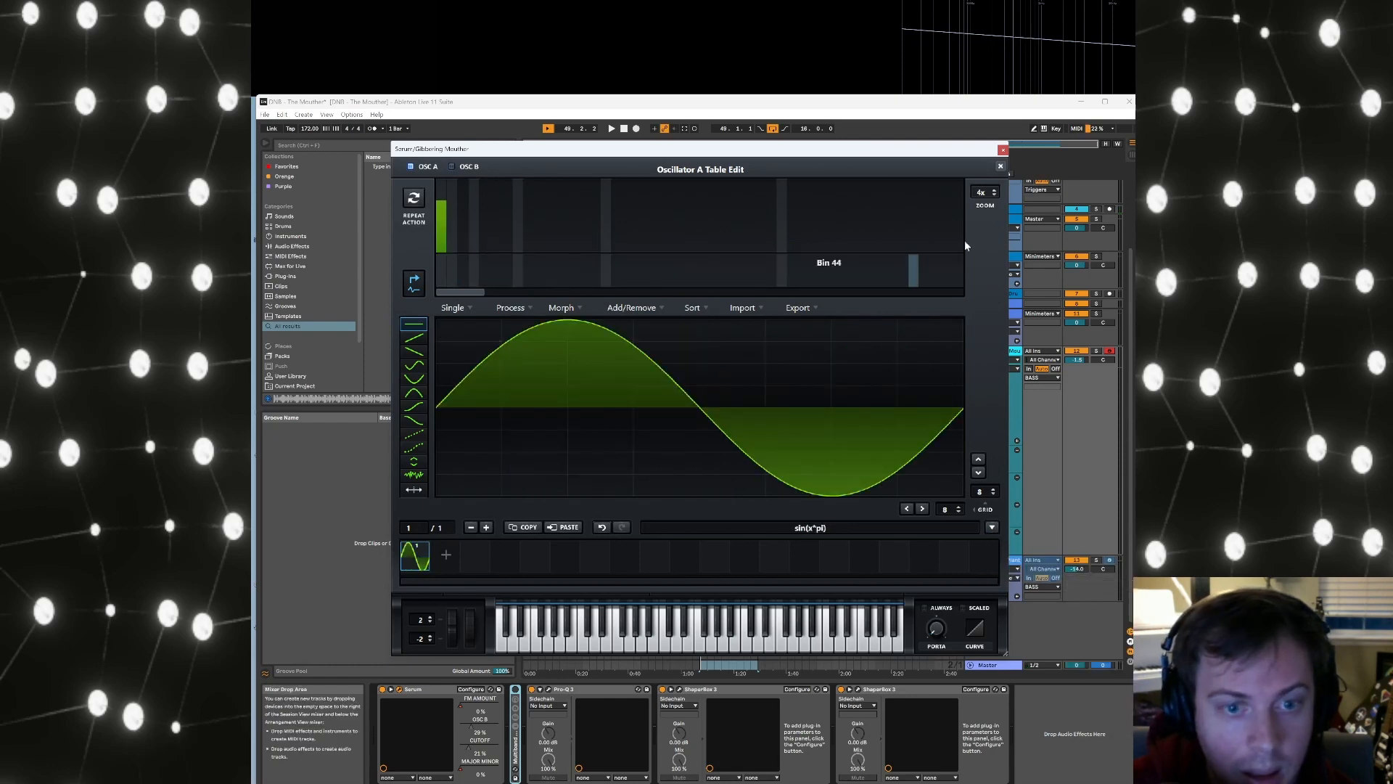
click(1001, 167)
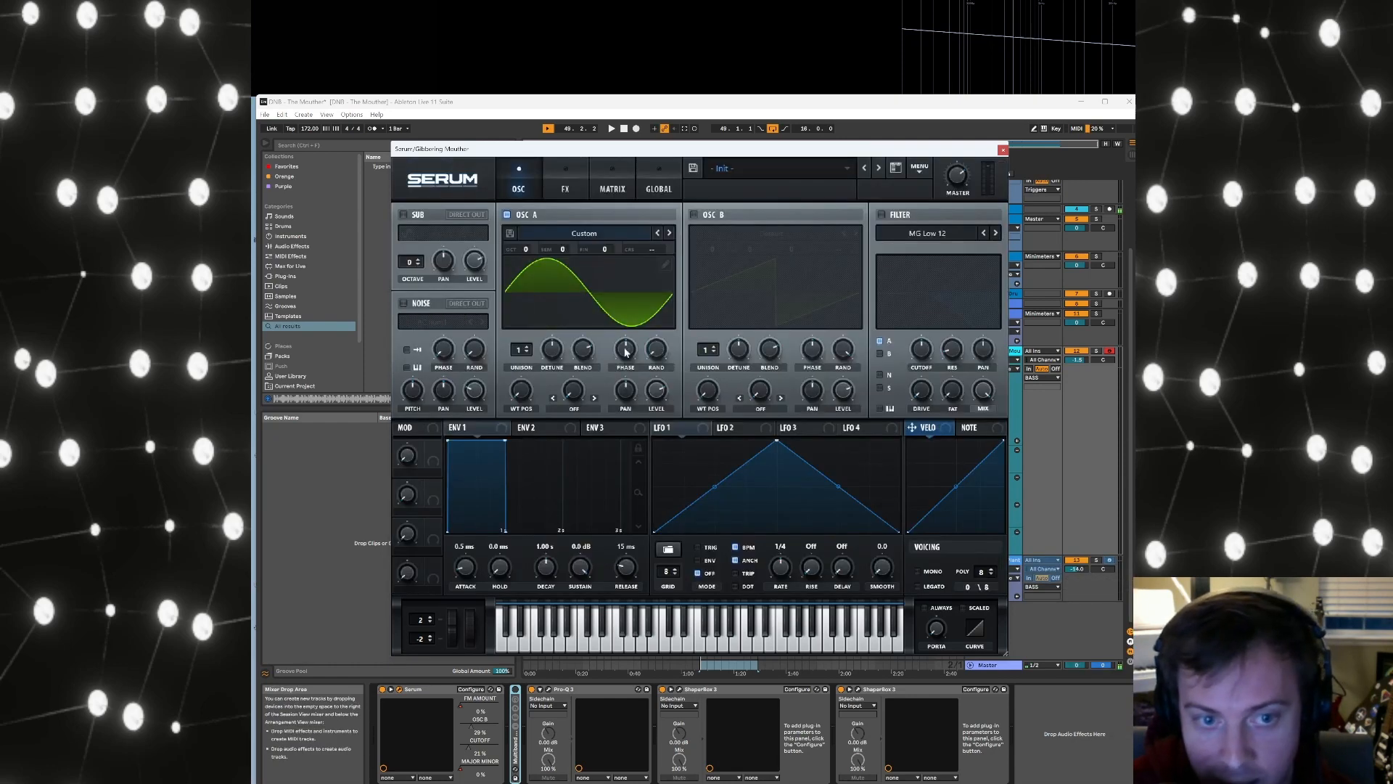
Copy oscillator A to oscillator B
mouse_move(628, 350)
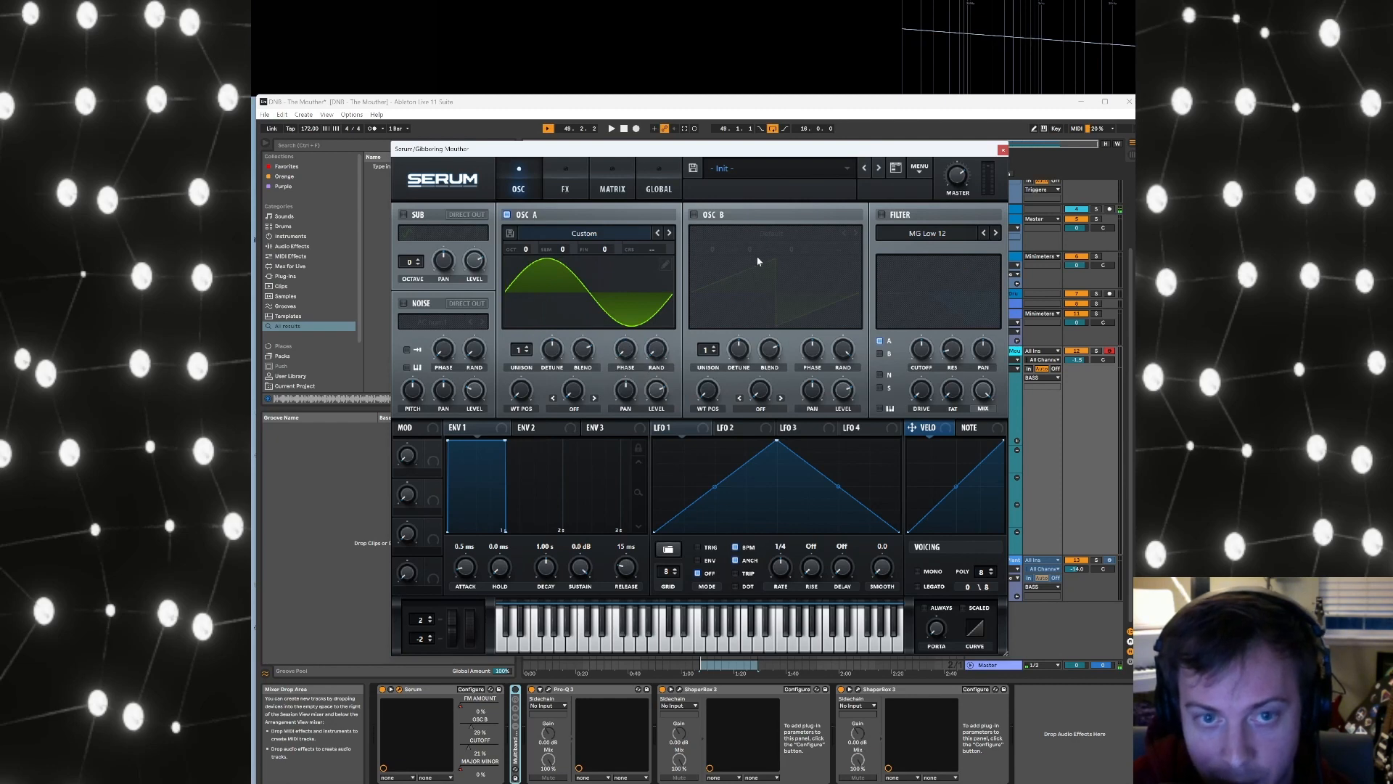
click(914, 168)
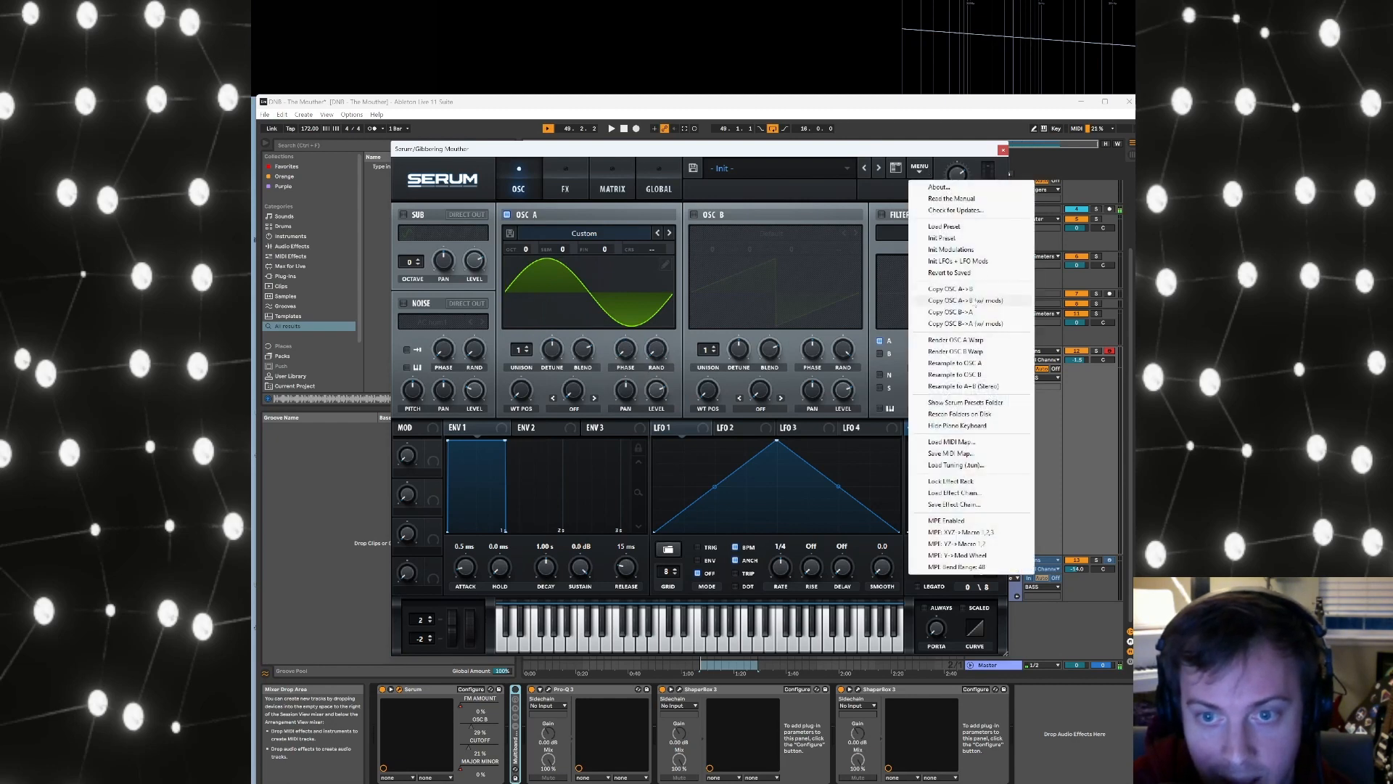
click(951, 289)
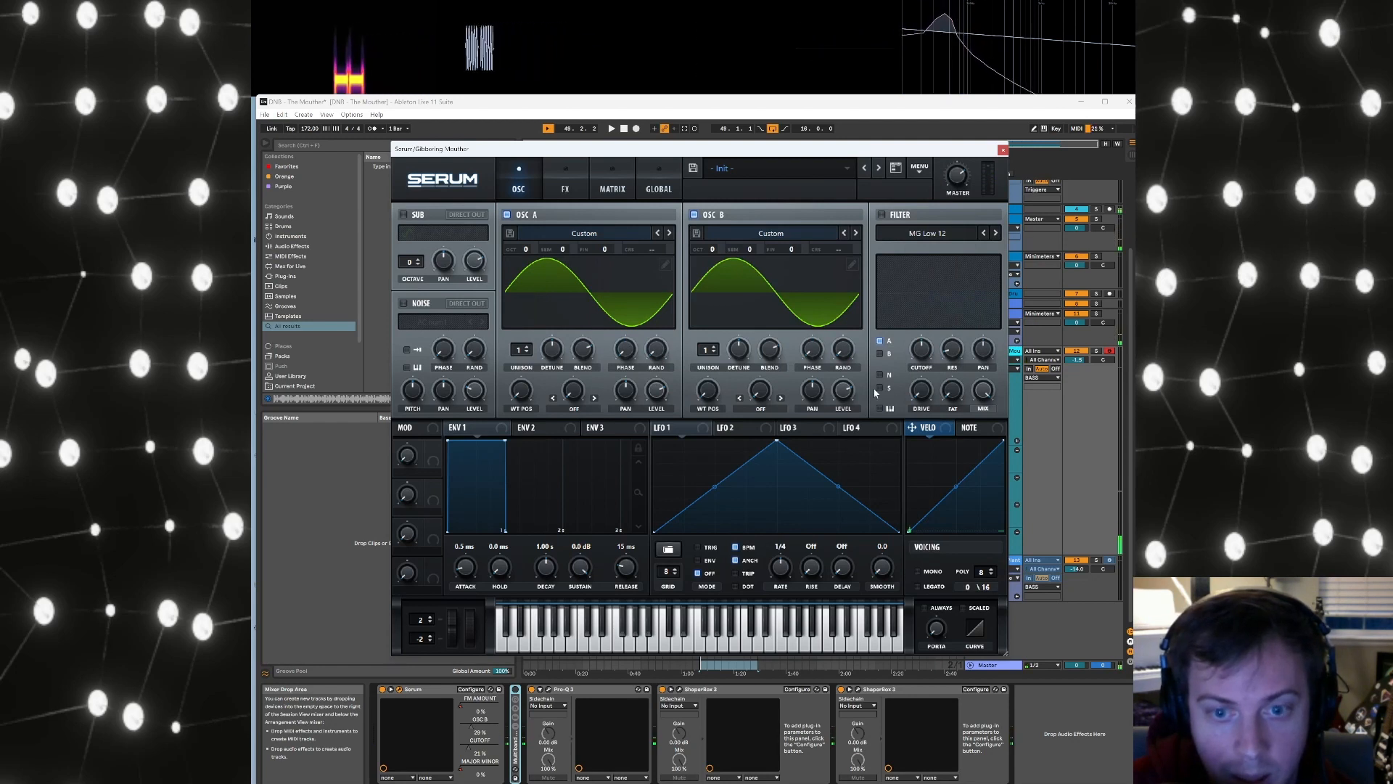
Set oscillator A's warp mode to FM (From B) and try out the warp amount
click(573, 408)
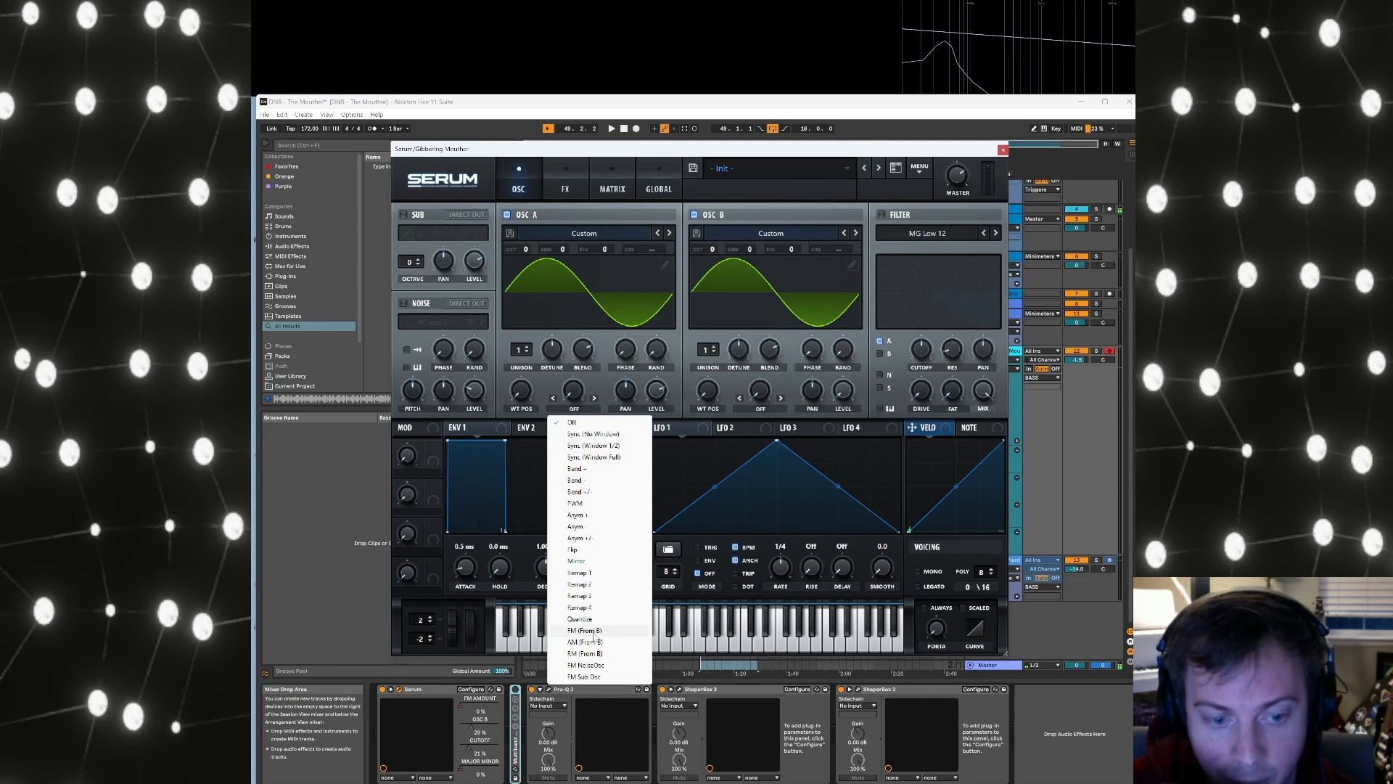
click(593, 631)
mouse_move(577, 383)
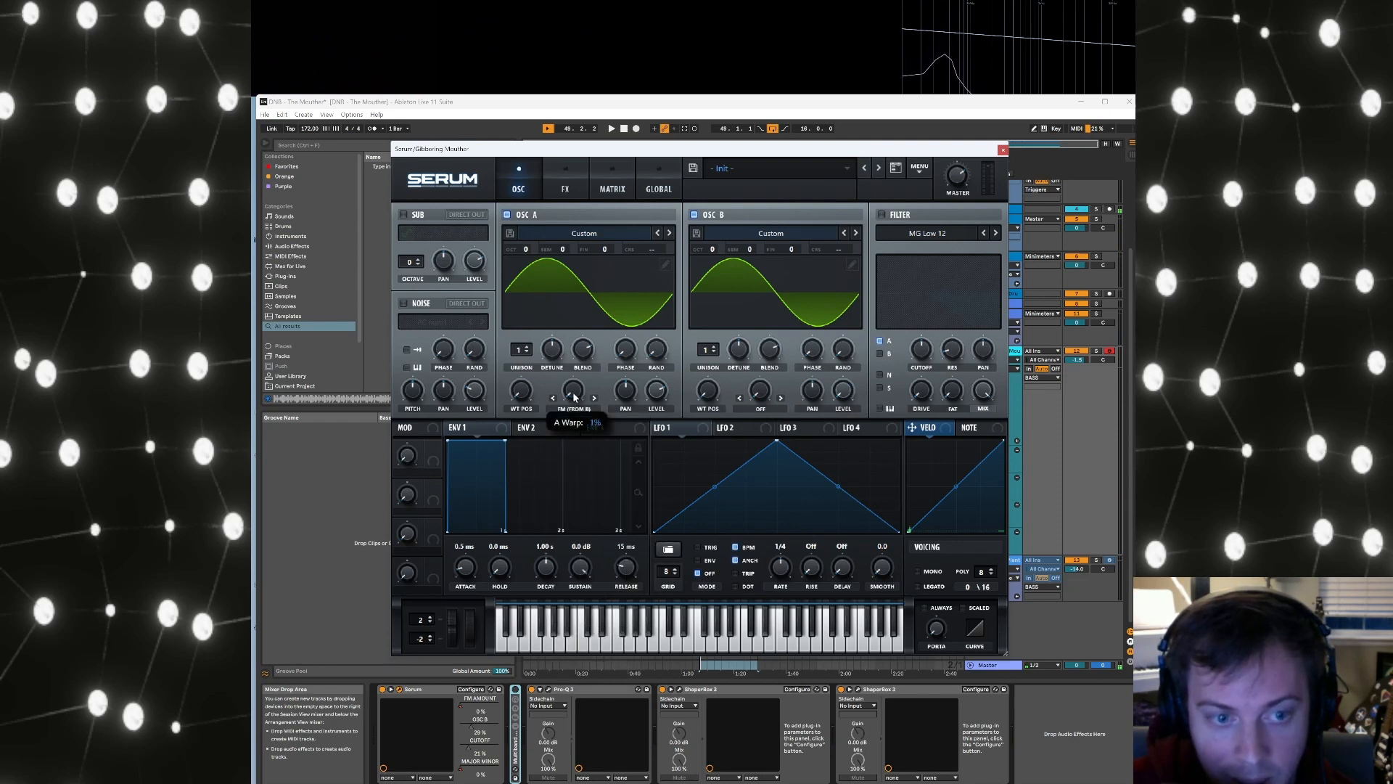
mouse_move(576, 383)
mouse_down()
mouse_move(593, 340)
mouse_move(569, 385)
mouse_up()
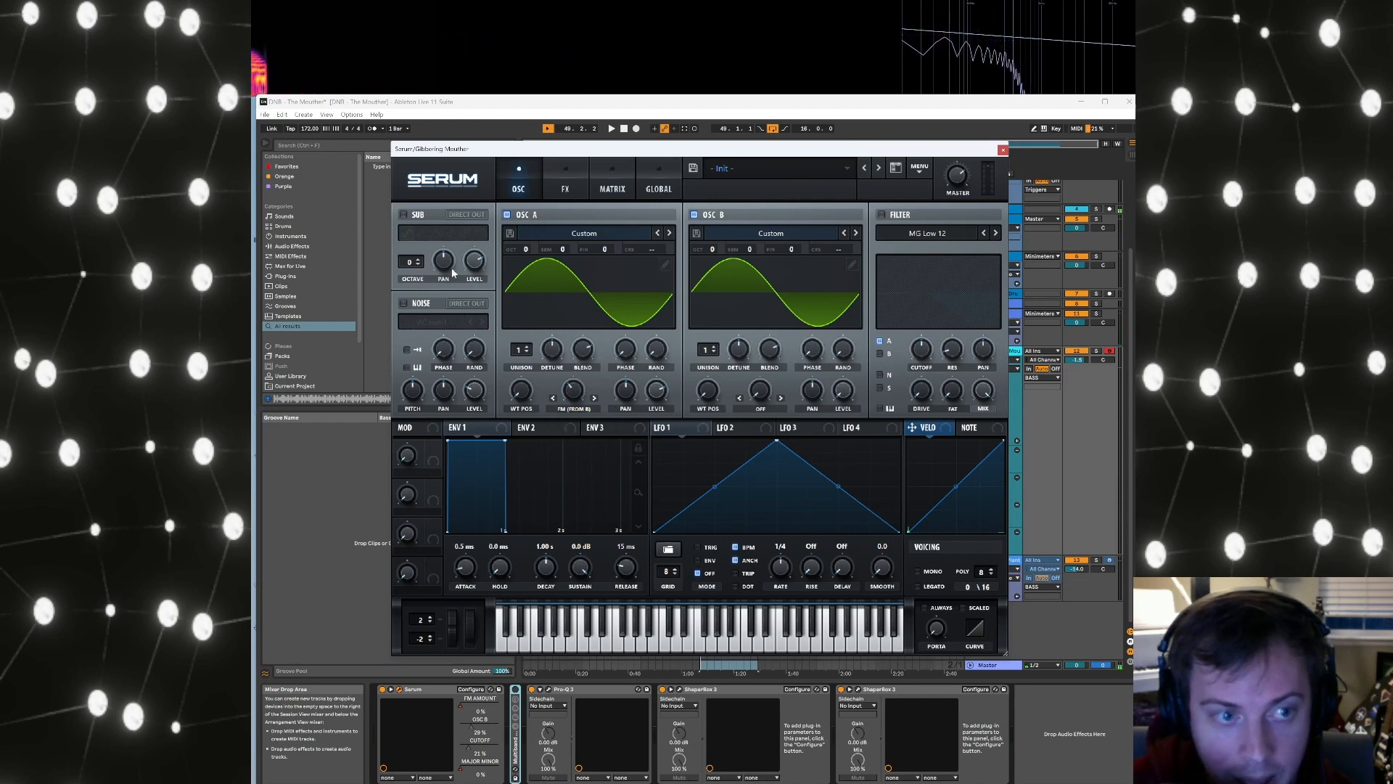
Enable the noise oscillator and load the Air Can 1 sample from the Organics category
click(407, 305)
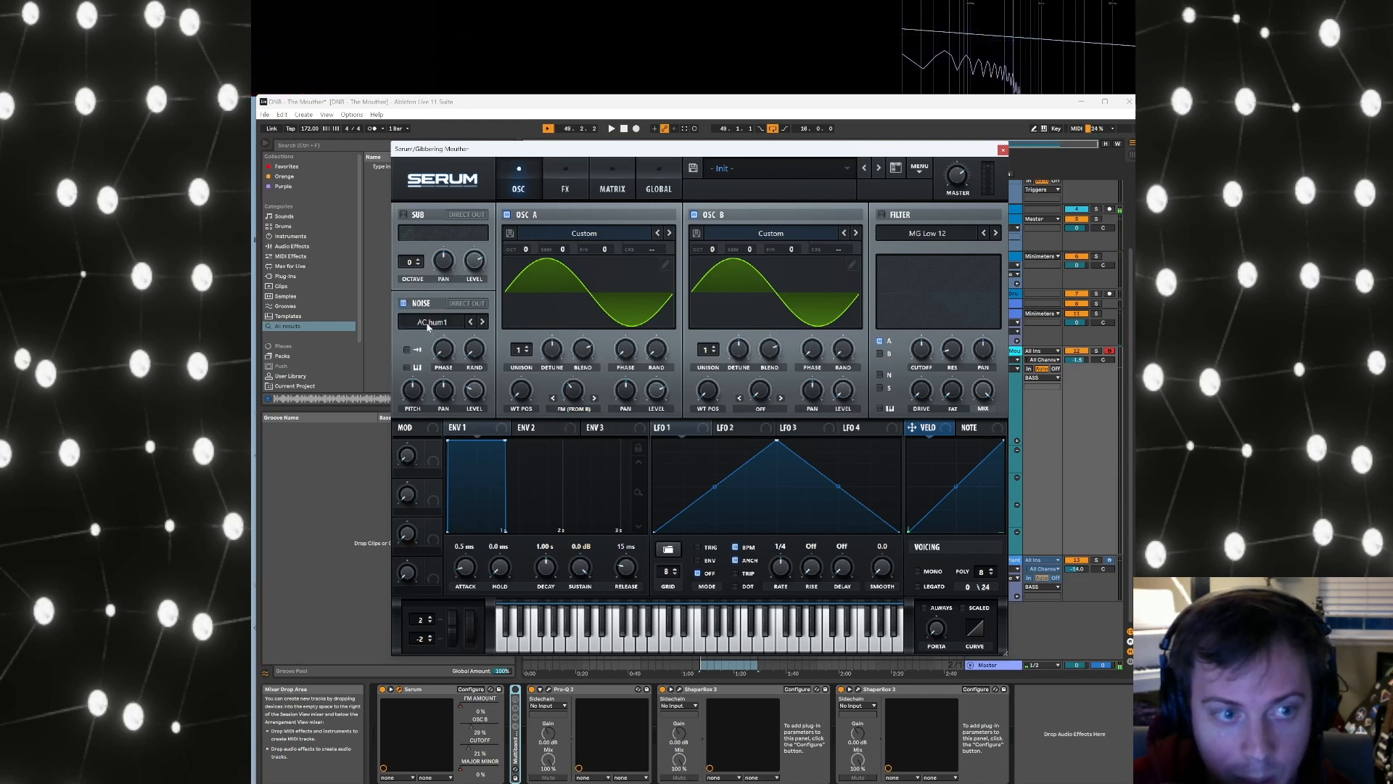
click(431, 325)
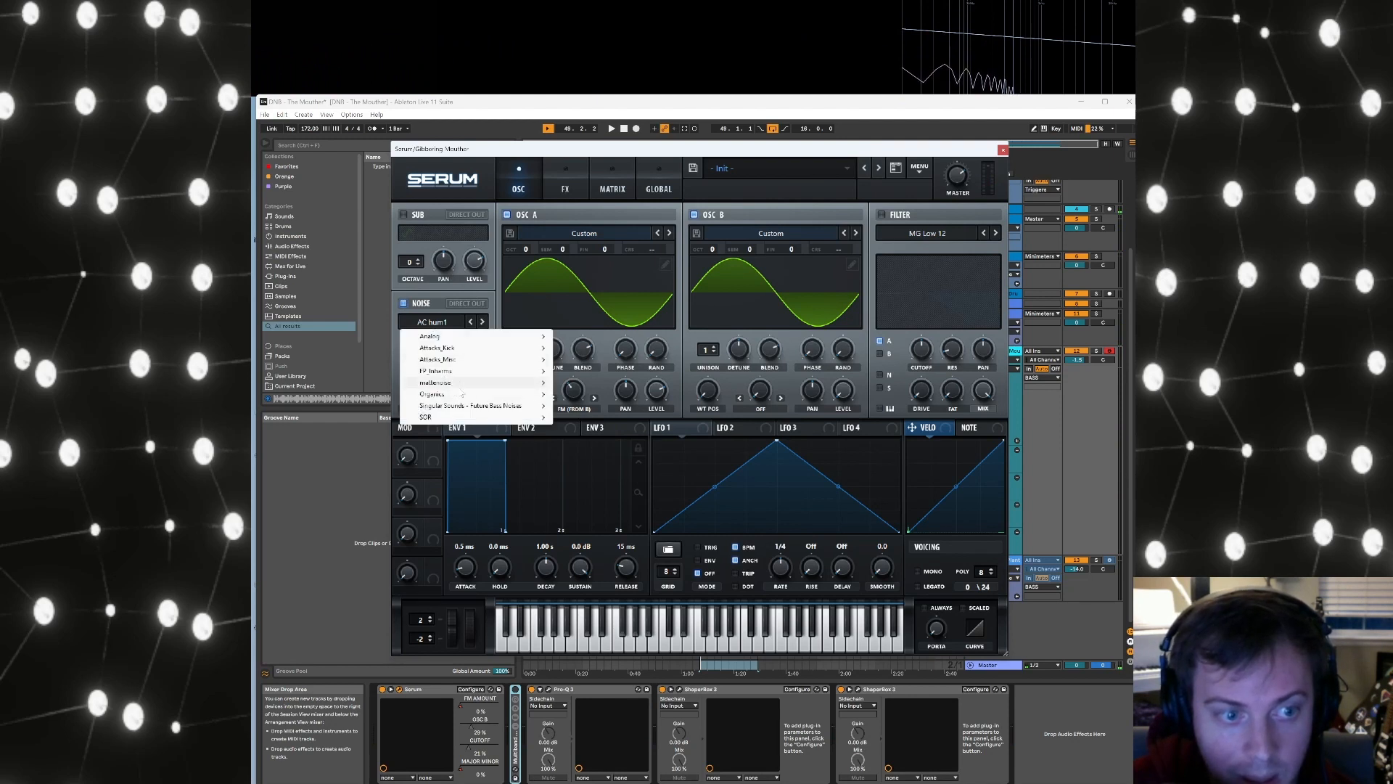
mouse_move(446, 395)
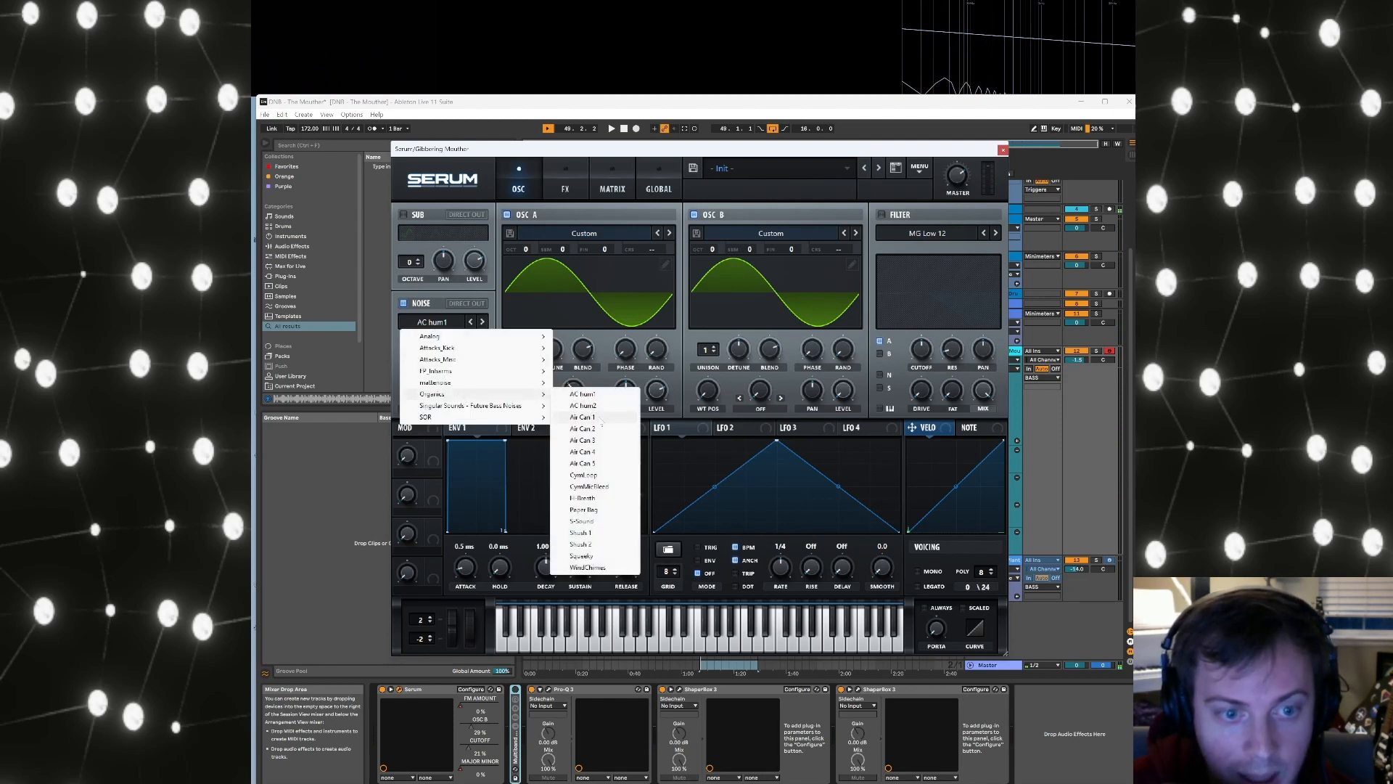
click(599, 418)
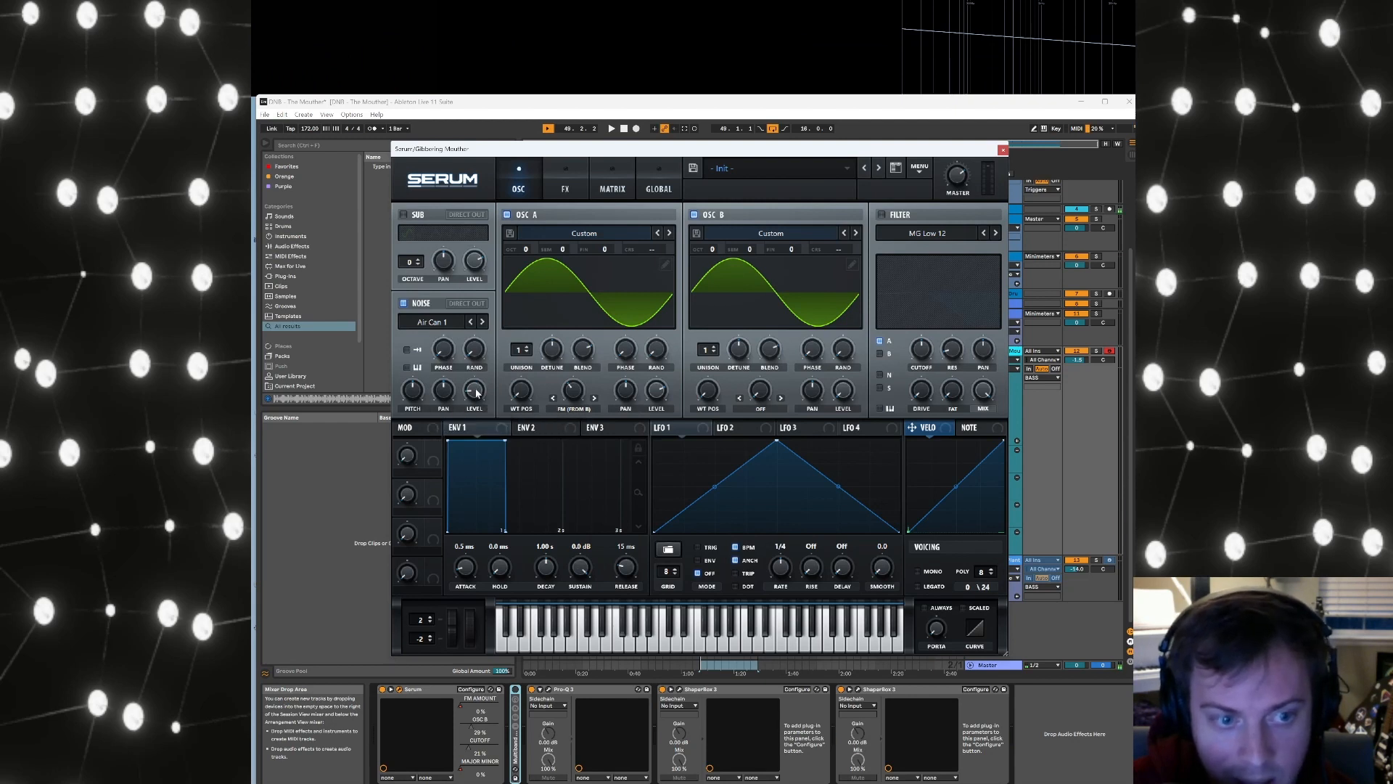
Enable the Distortion effect with the SoftClip type and return to the oscillator view
click(561, 191)
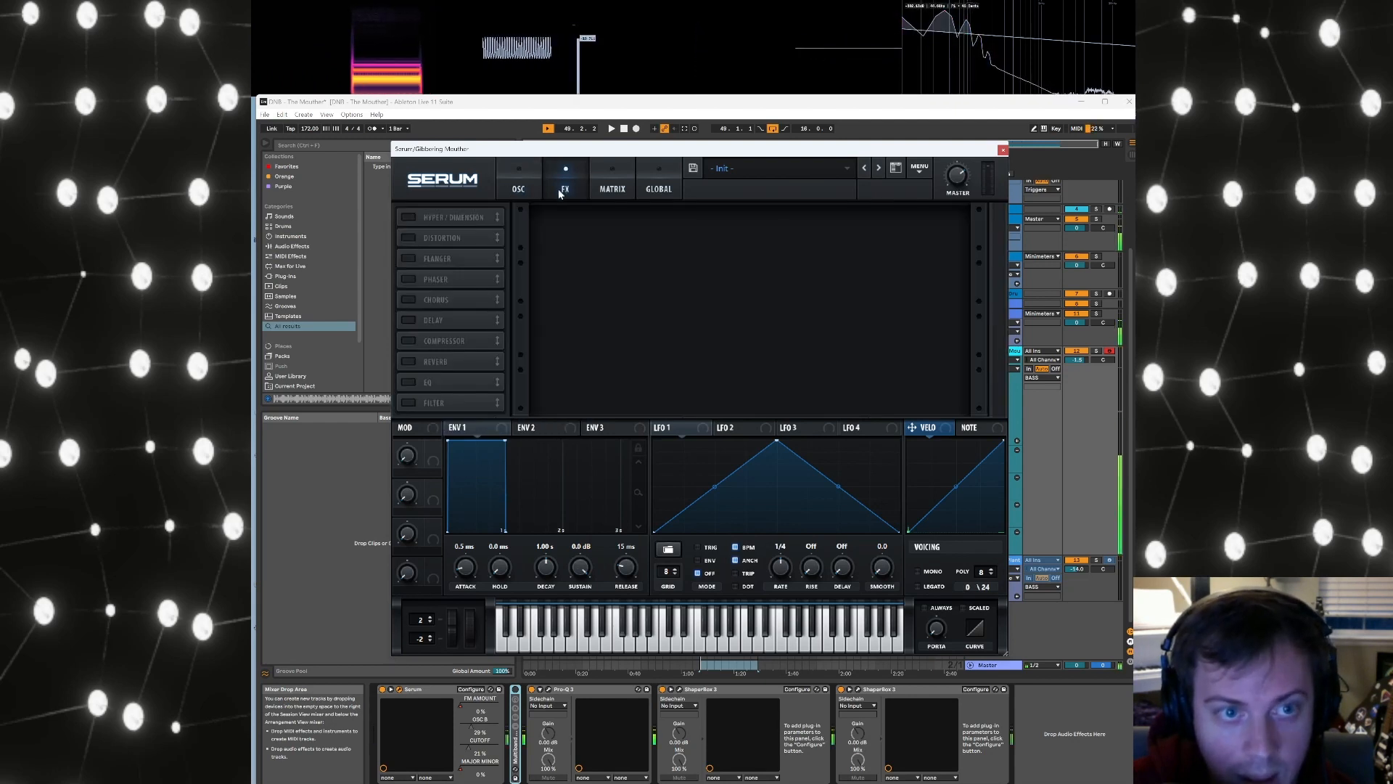
click(408, 238)
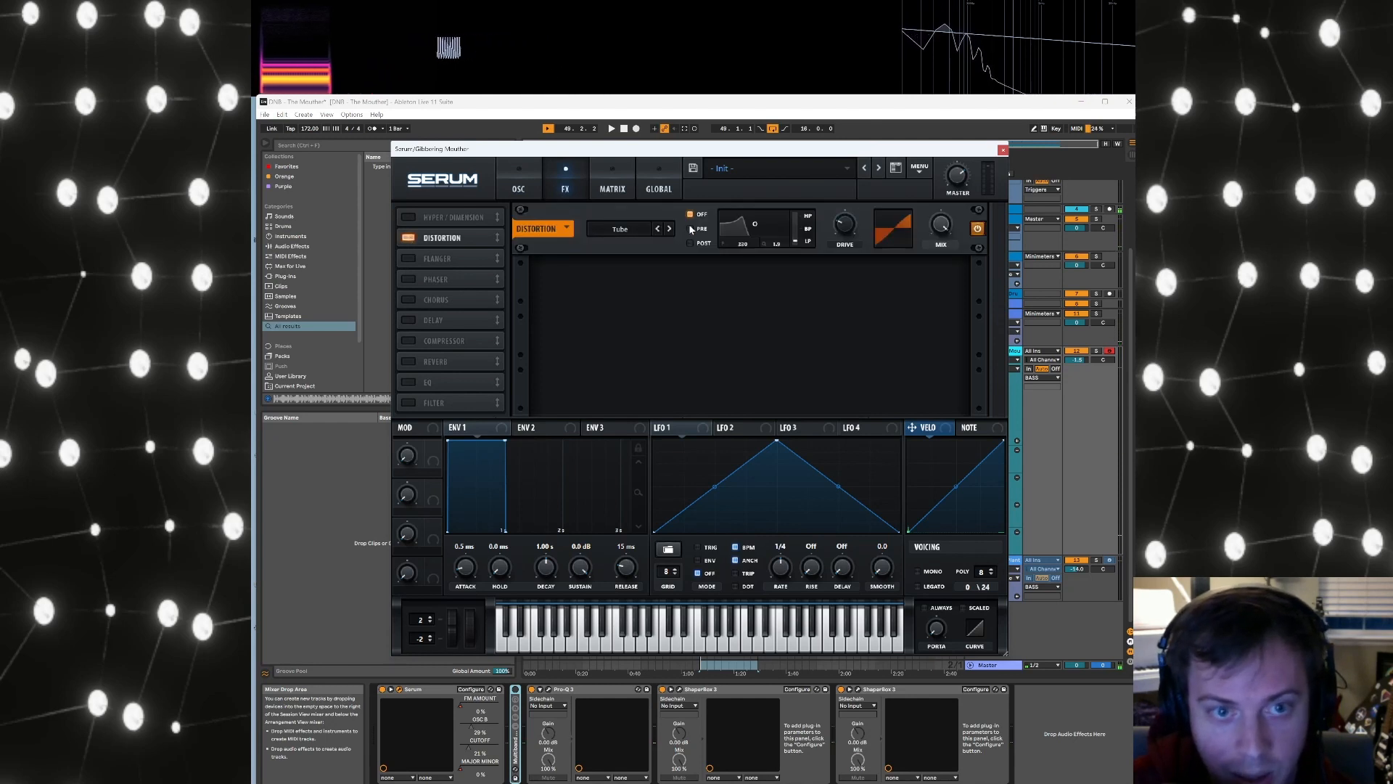
click(669, 228)
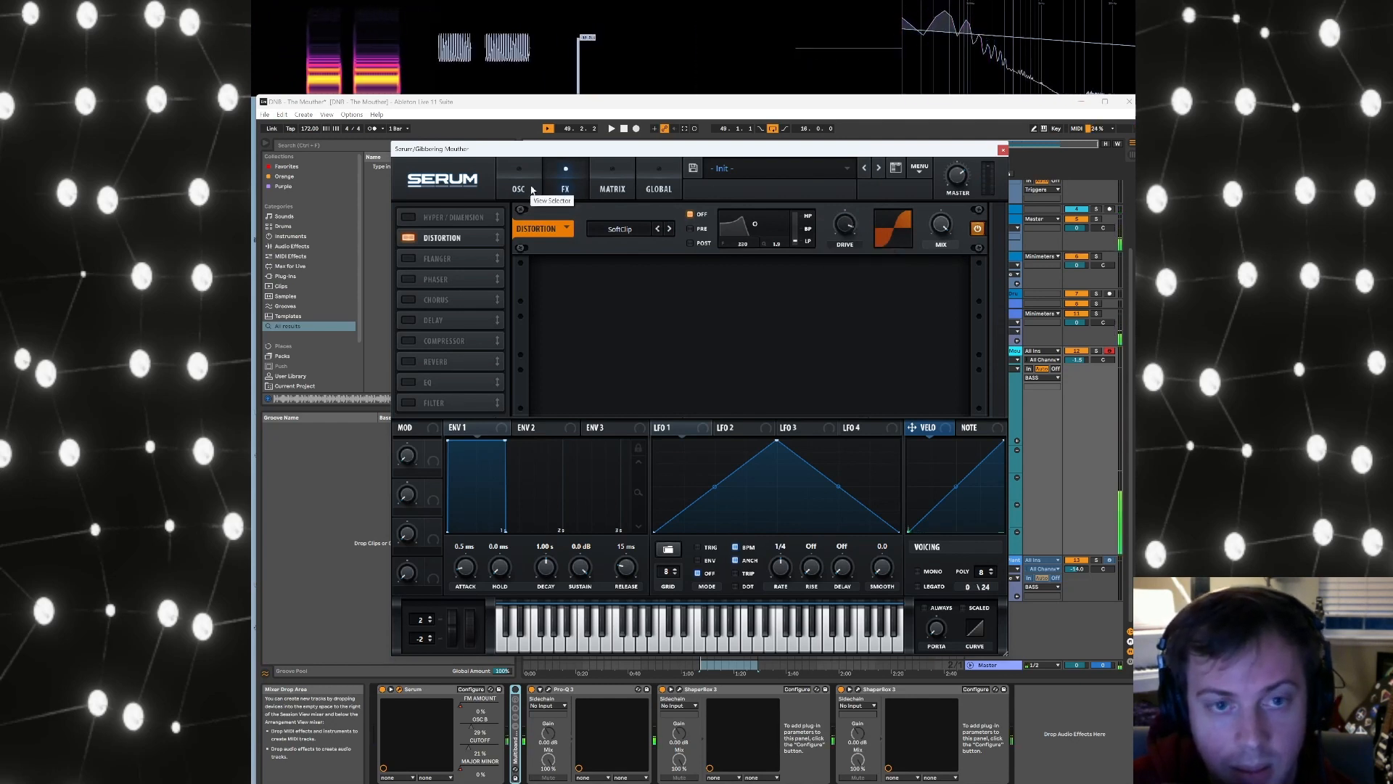
click(519, 181)
Try tuning oscillator B up by 3 octaves and 4 semitones, and reset both values to 0
mouse_move(579, 392)
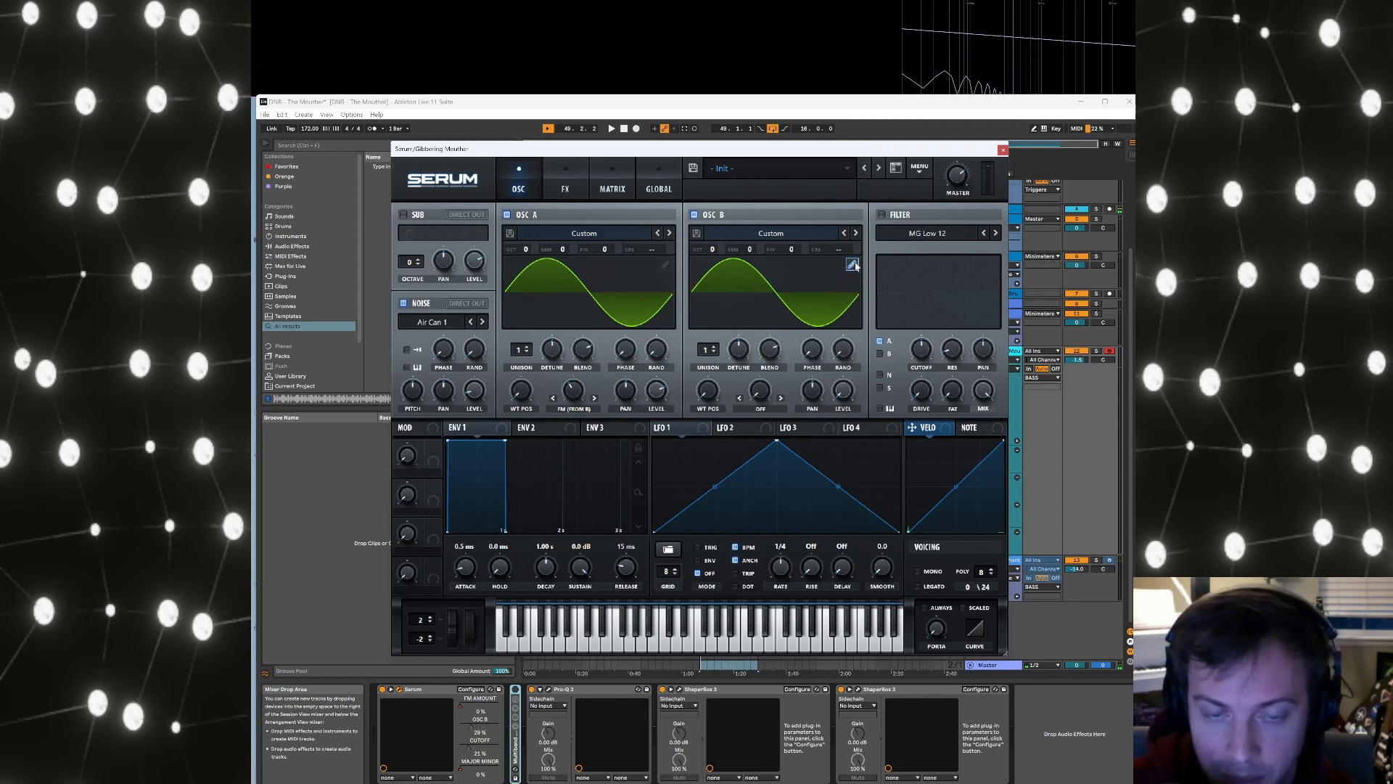
drag(745, 250, 757, 243)
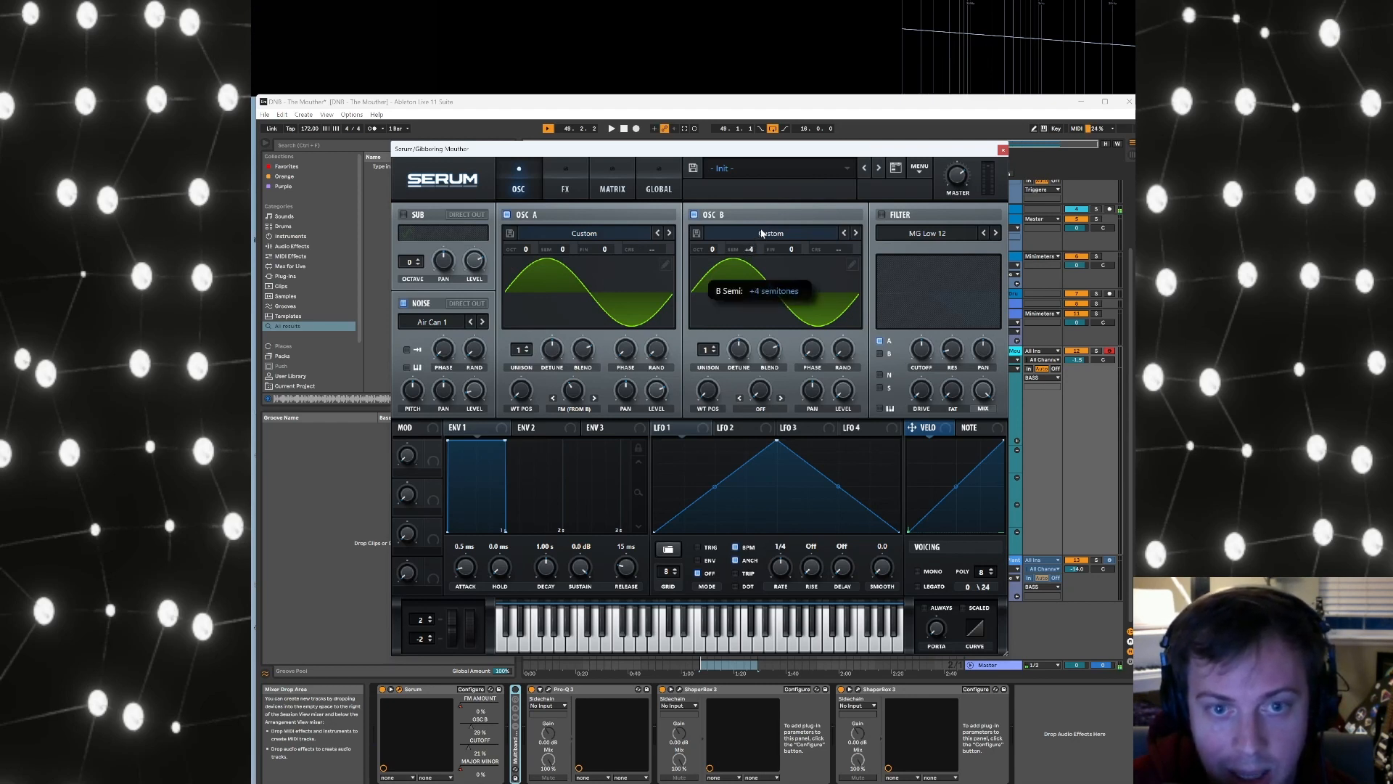
drag(761, 258, 752, 254)
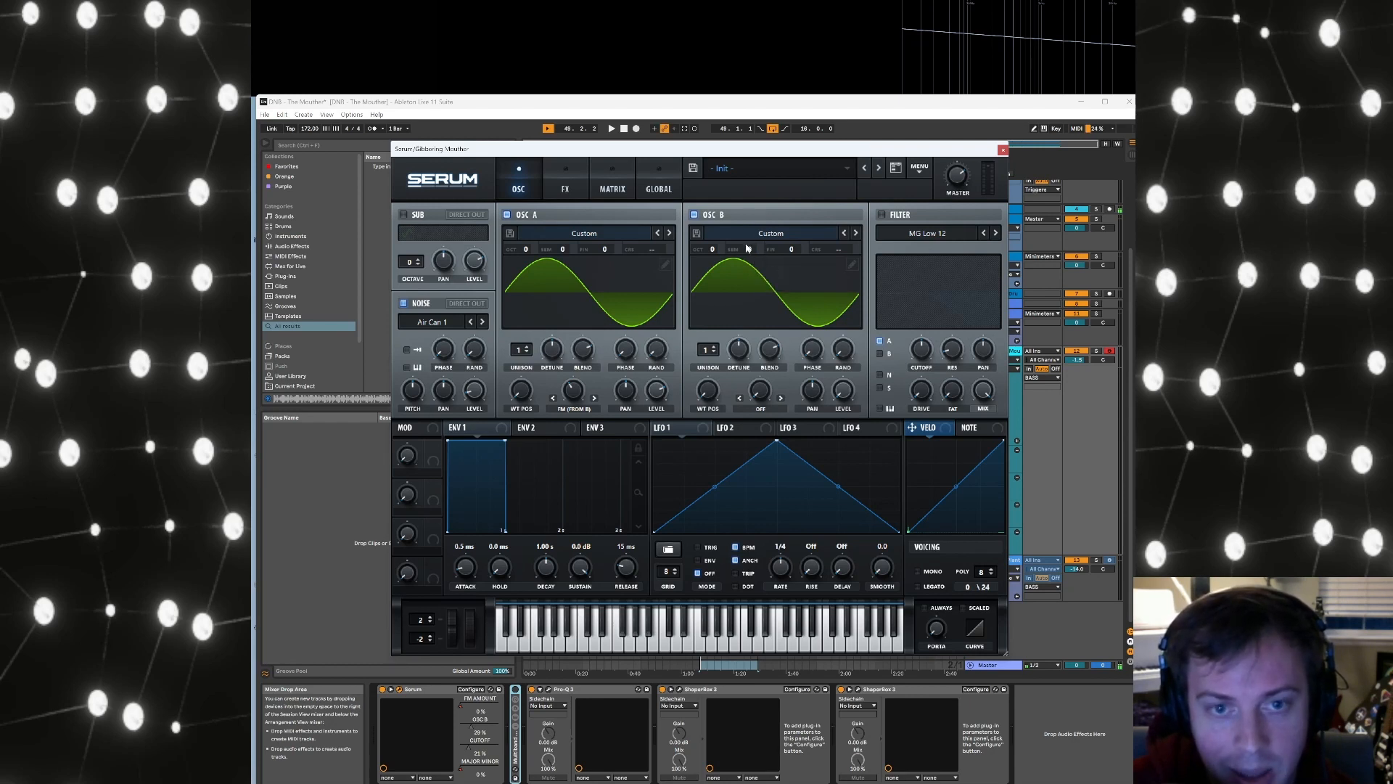
drag(715, 252, 761, 237)
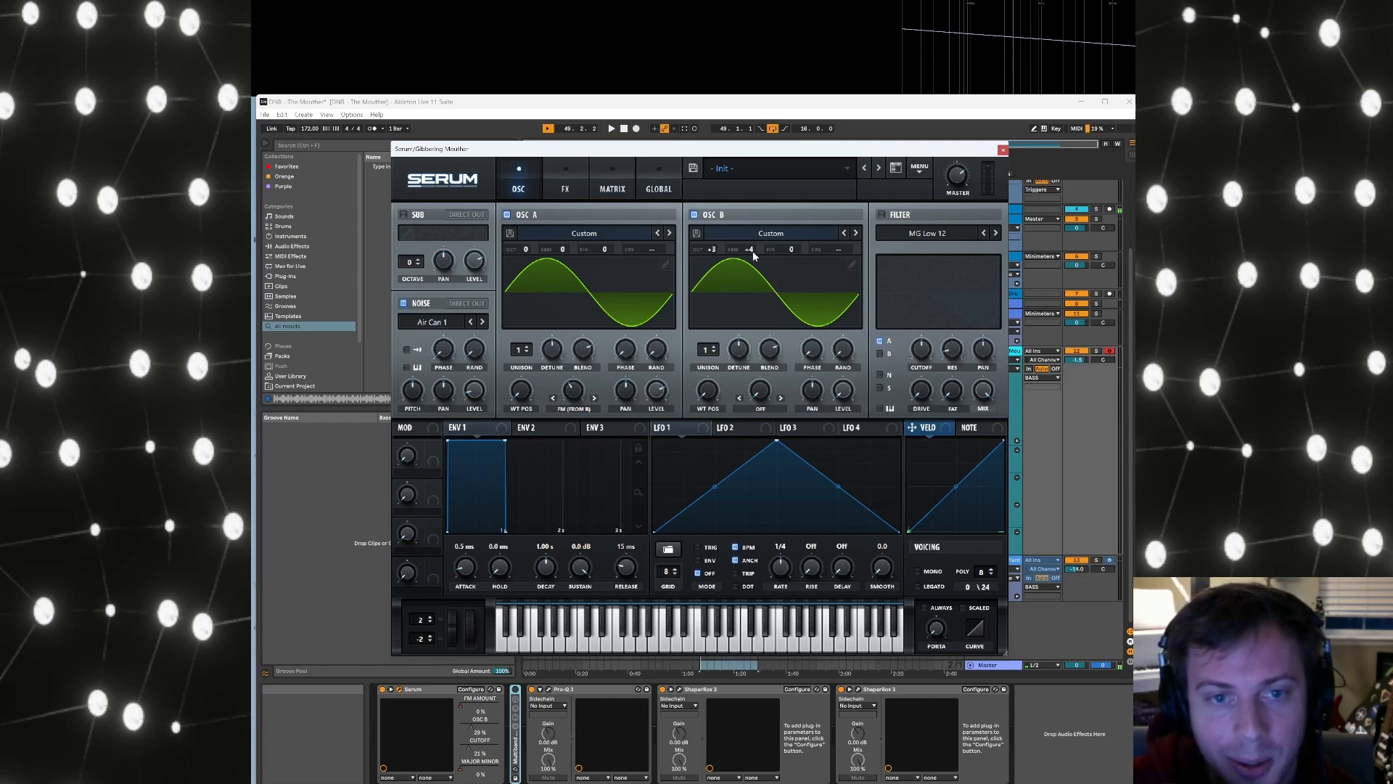
drag(752, 251, 712, 273)
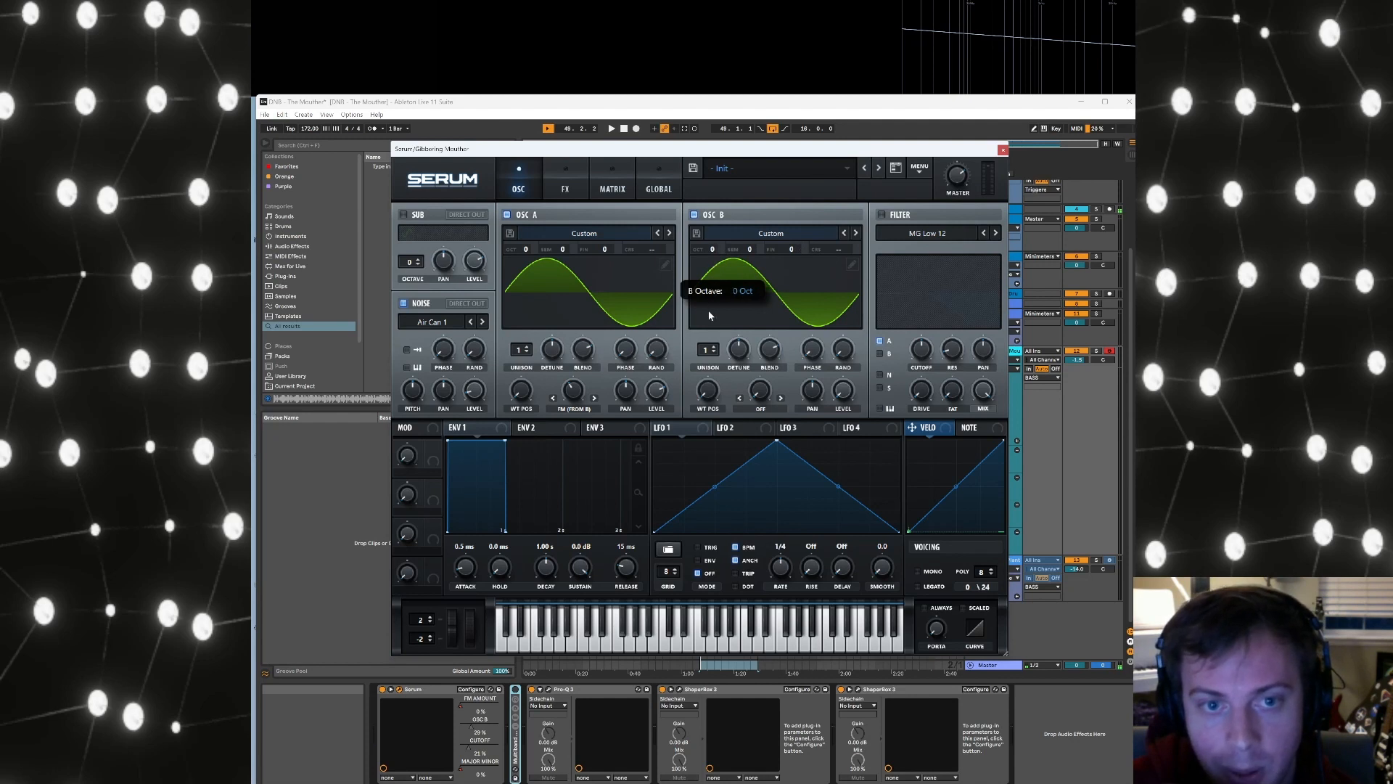
In oscillator B's wavetable editor, raise the harmonic in bin 10 and remove the fundamental
click(852, 264)
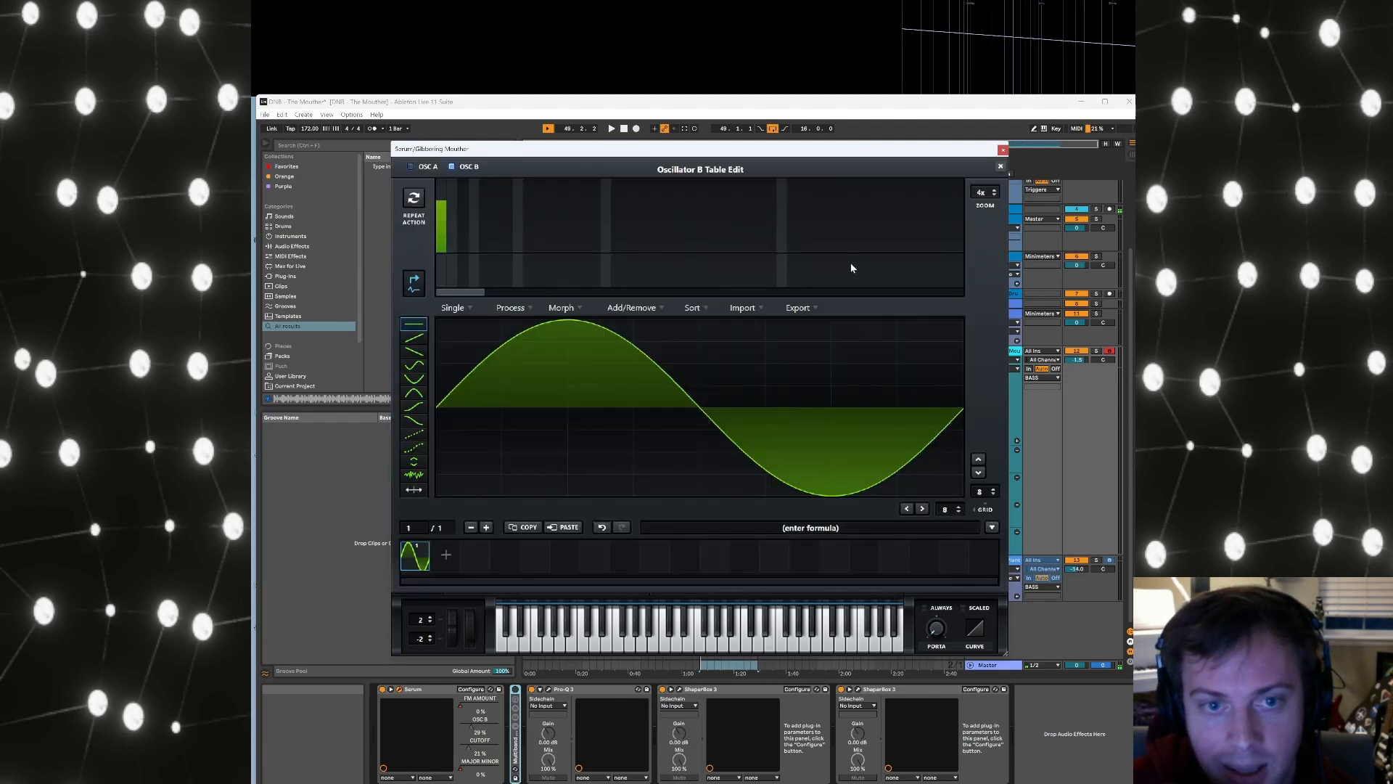
click(531, 210)
mouse_move(532, 204)
mouse_down()
mouse_move(530, 271)
mouse_move(520, 259)
mouse_move(540, 211)
mouse_up()
click(540, 241)
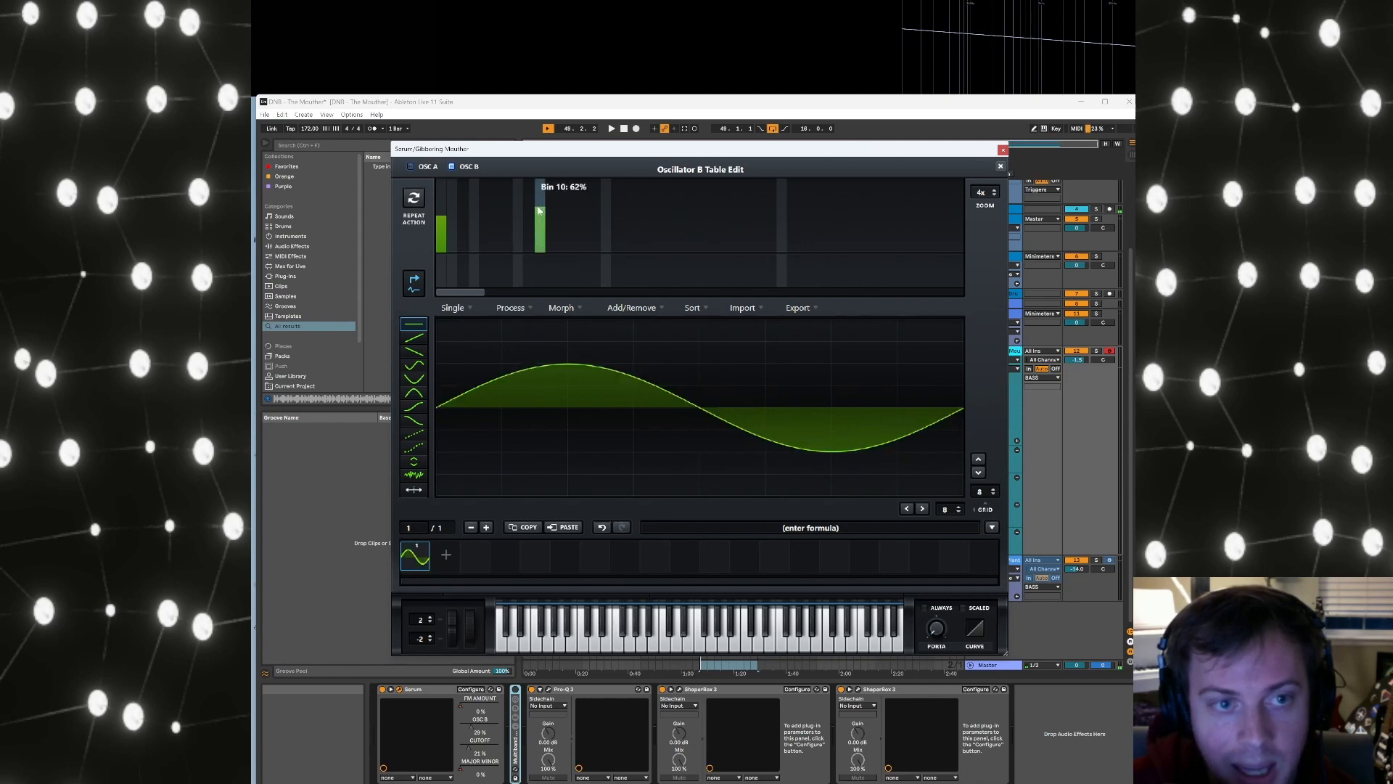
drag(441, 229, 441, 265)
Normalize oscillator B's wavetable and sweep oscillator A's FM amount to audition it
click(510, 308)
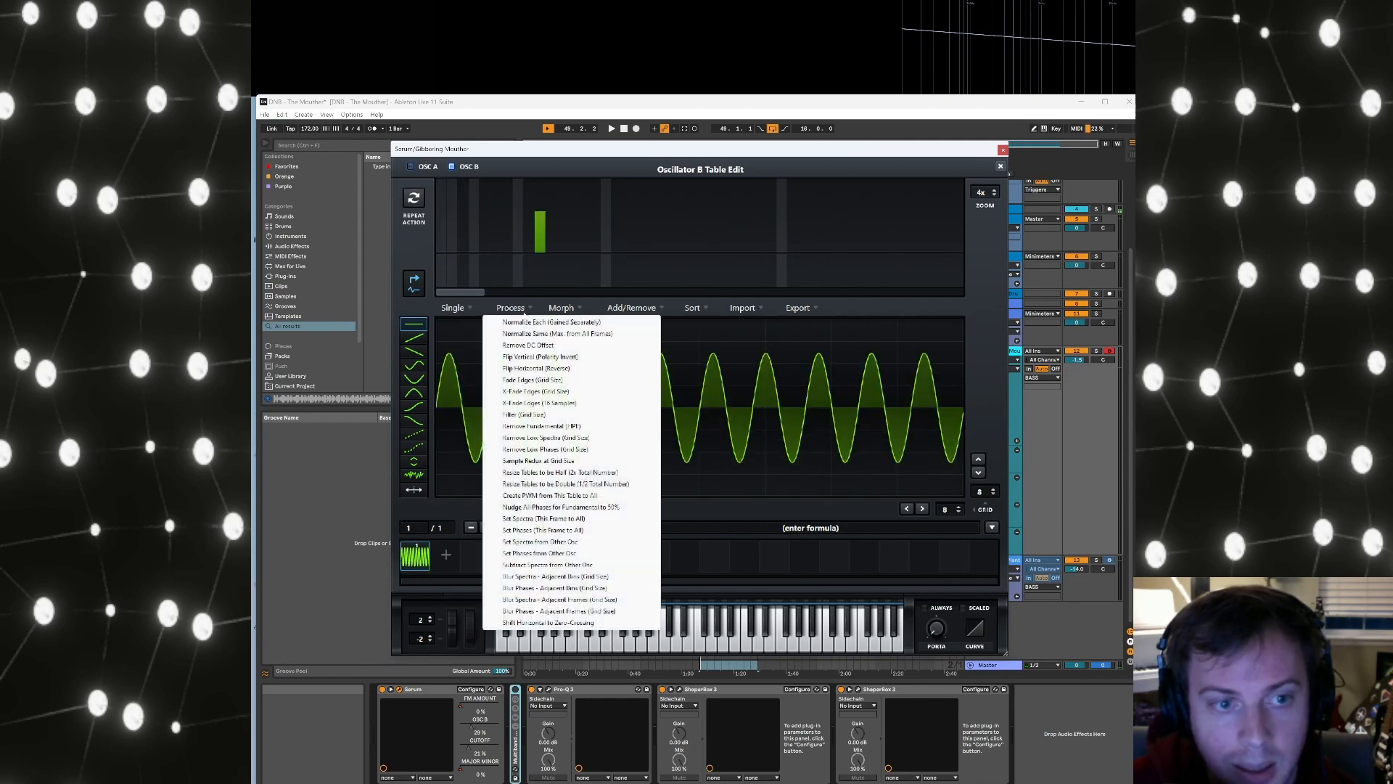
click(532, 322)
click(1000, 166)
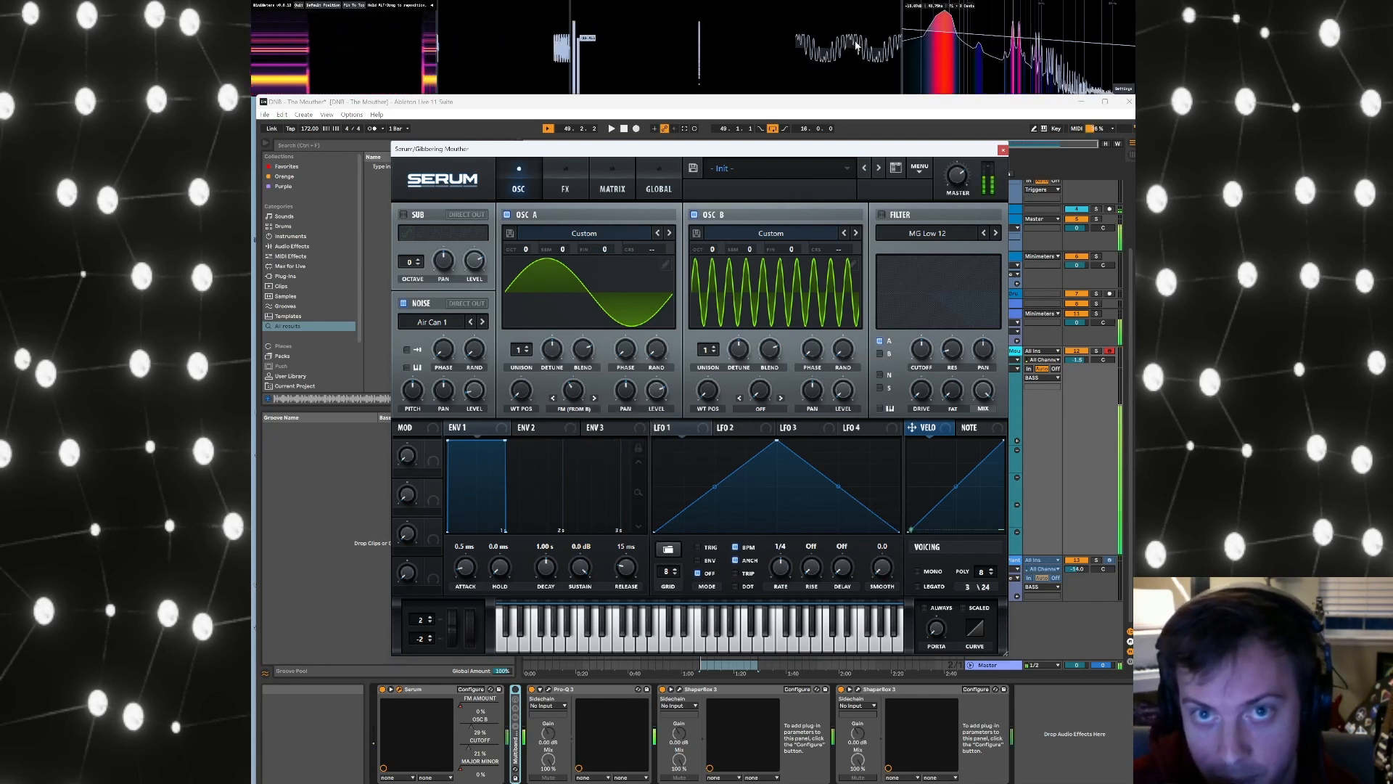
mouse_move(571, 410)
drag(571, 411, 573, 397)
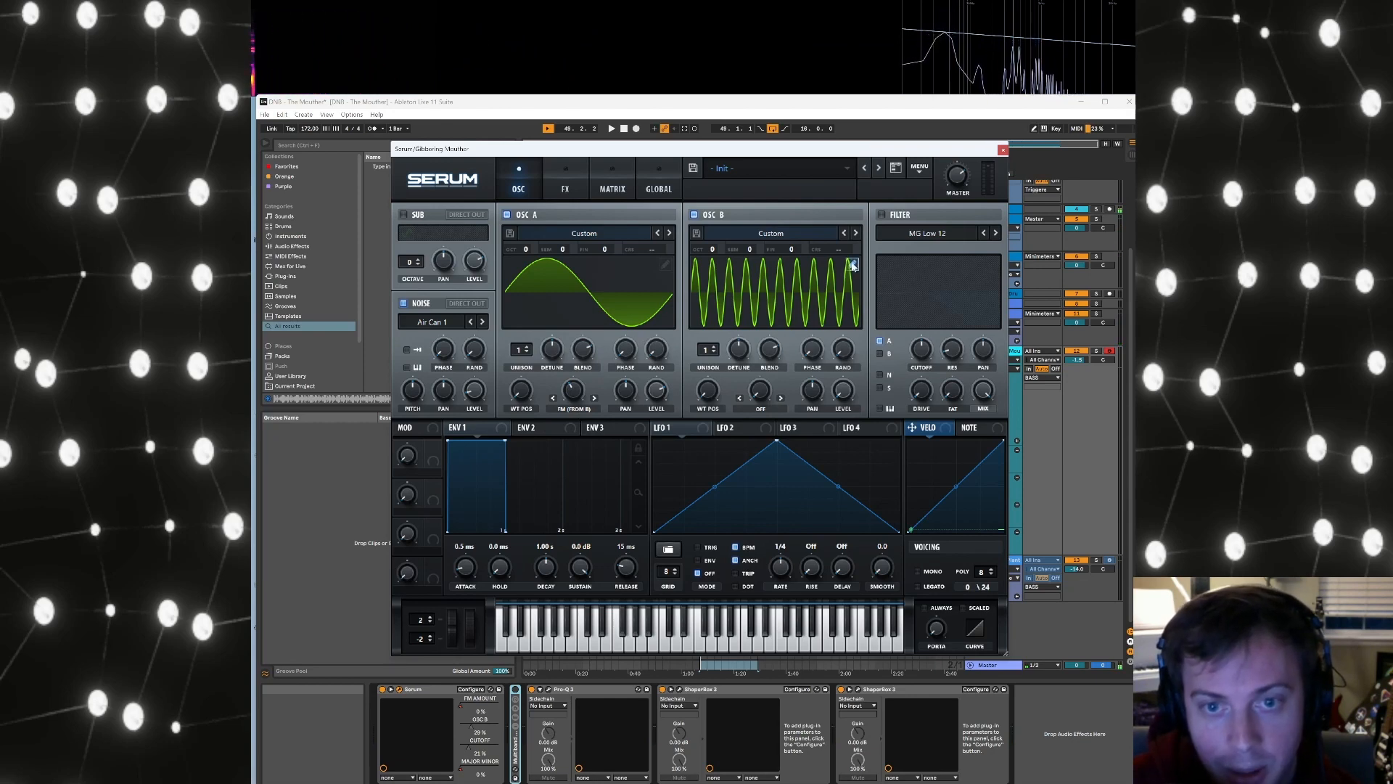
Add a second frame to oscillator B's wavetable, and in frame 1 raise harmonic bin 8 and cut bin 10 to 0%
double_click(813, 285)
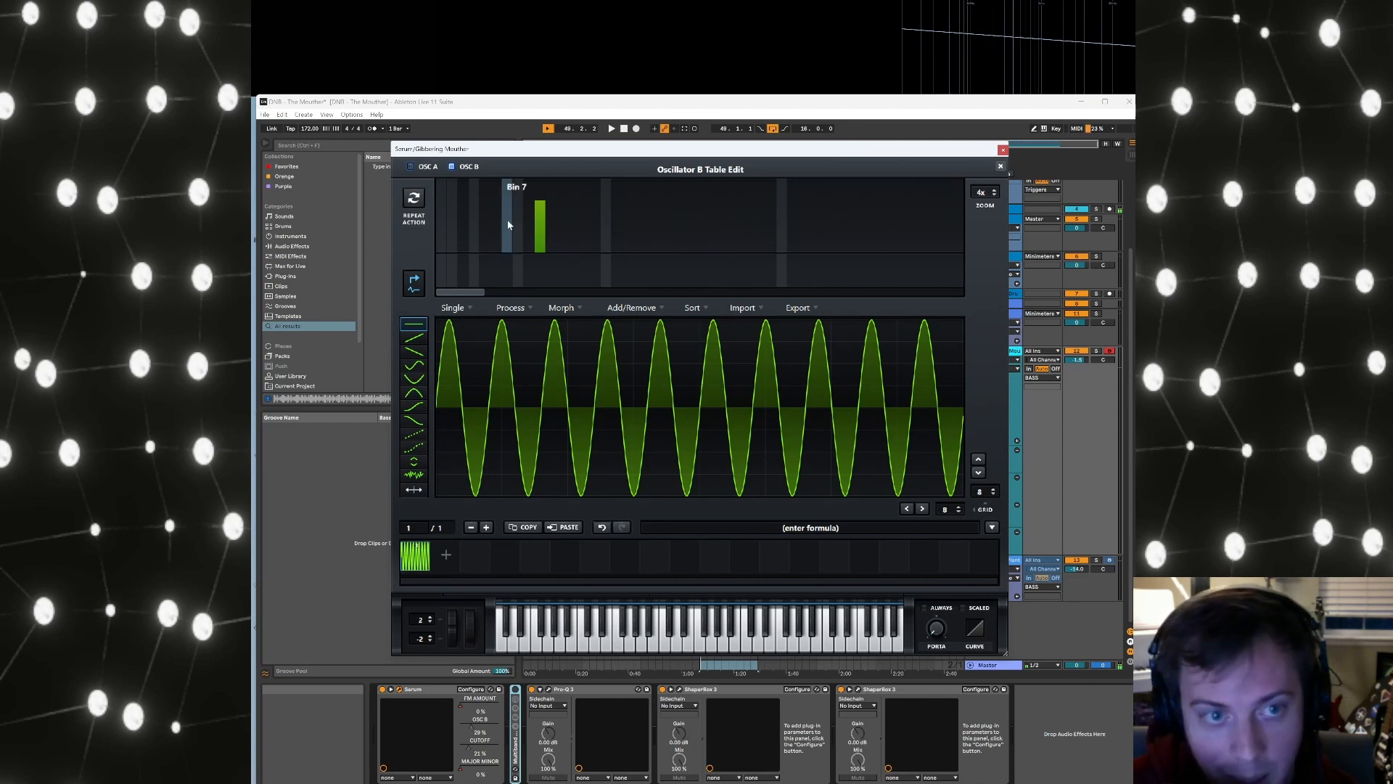
drag(517, 206, 512, 254)
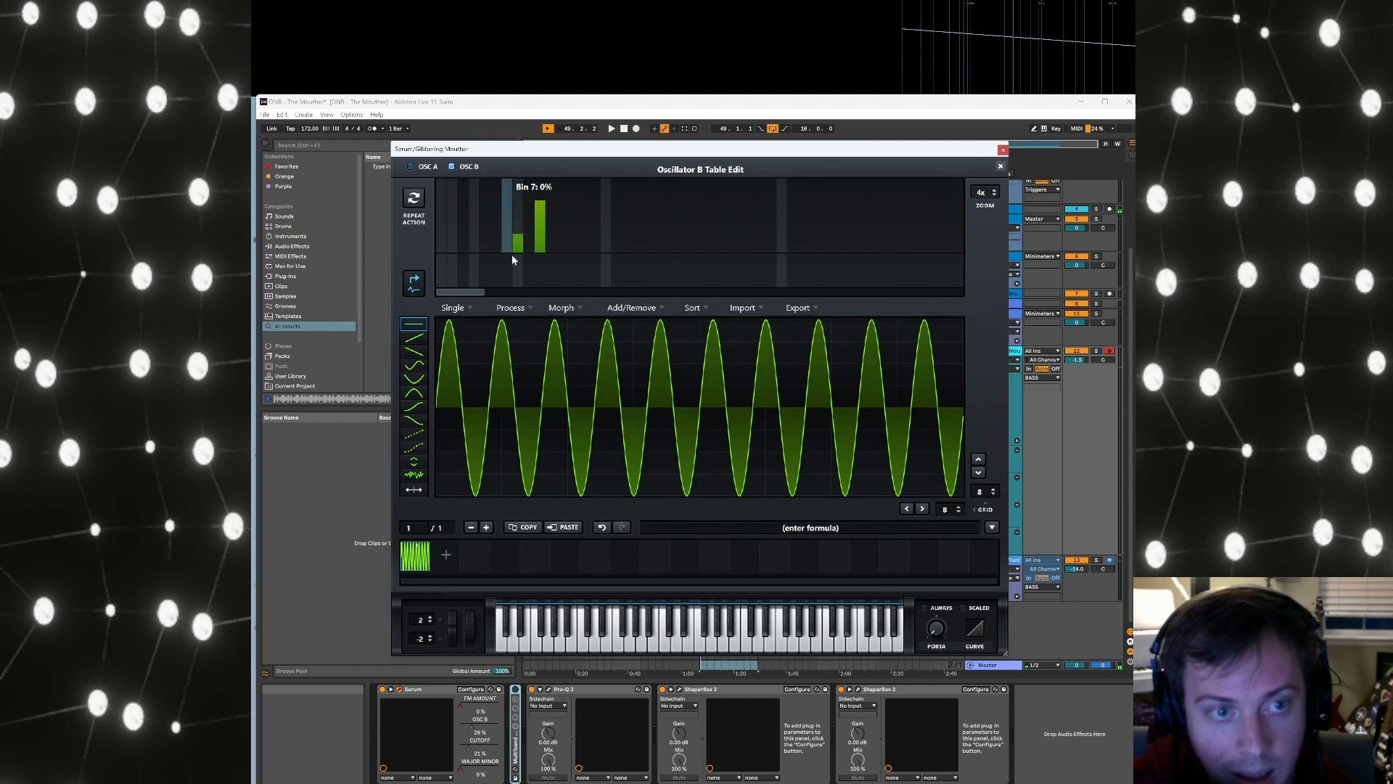
click(447, 556)
click(519, 206)
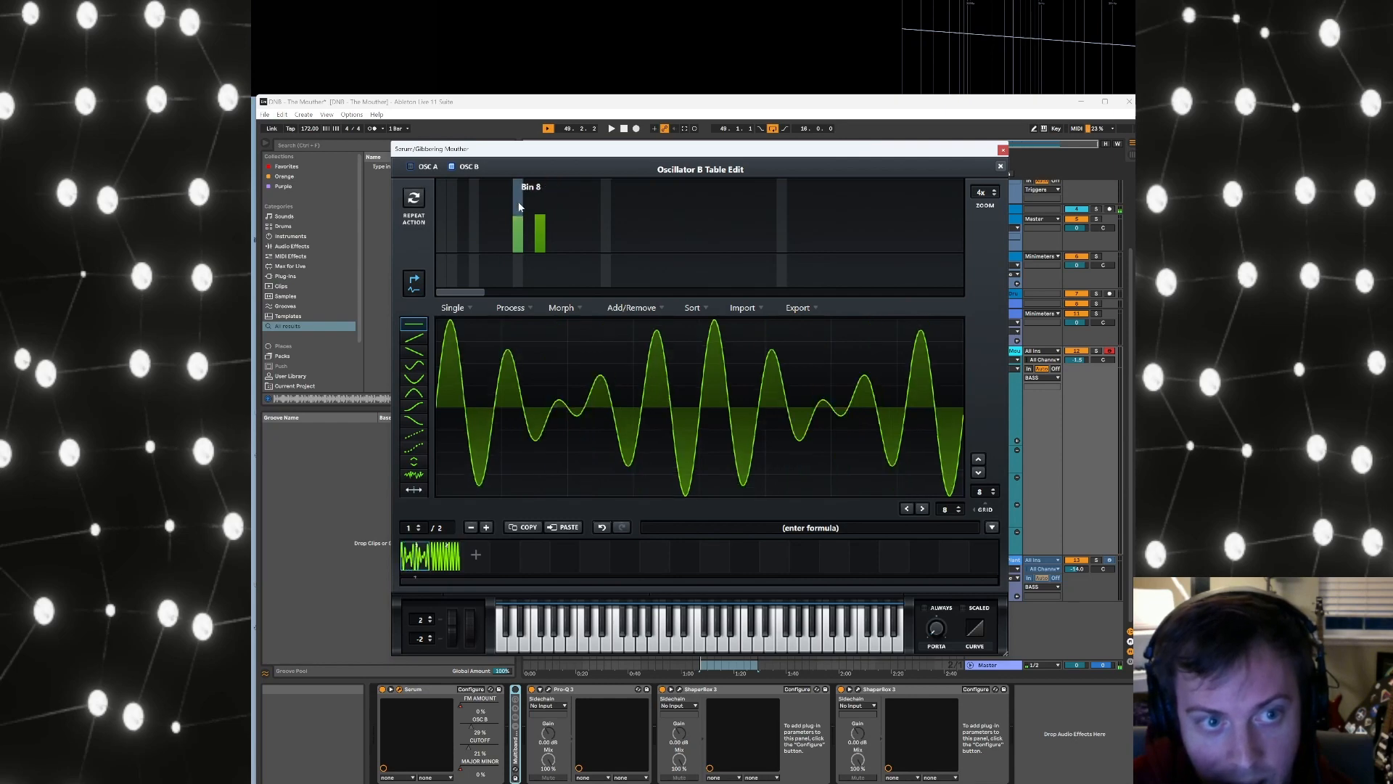
drag(540, 233, 533, 281)
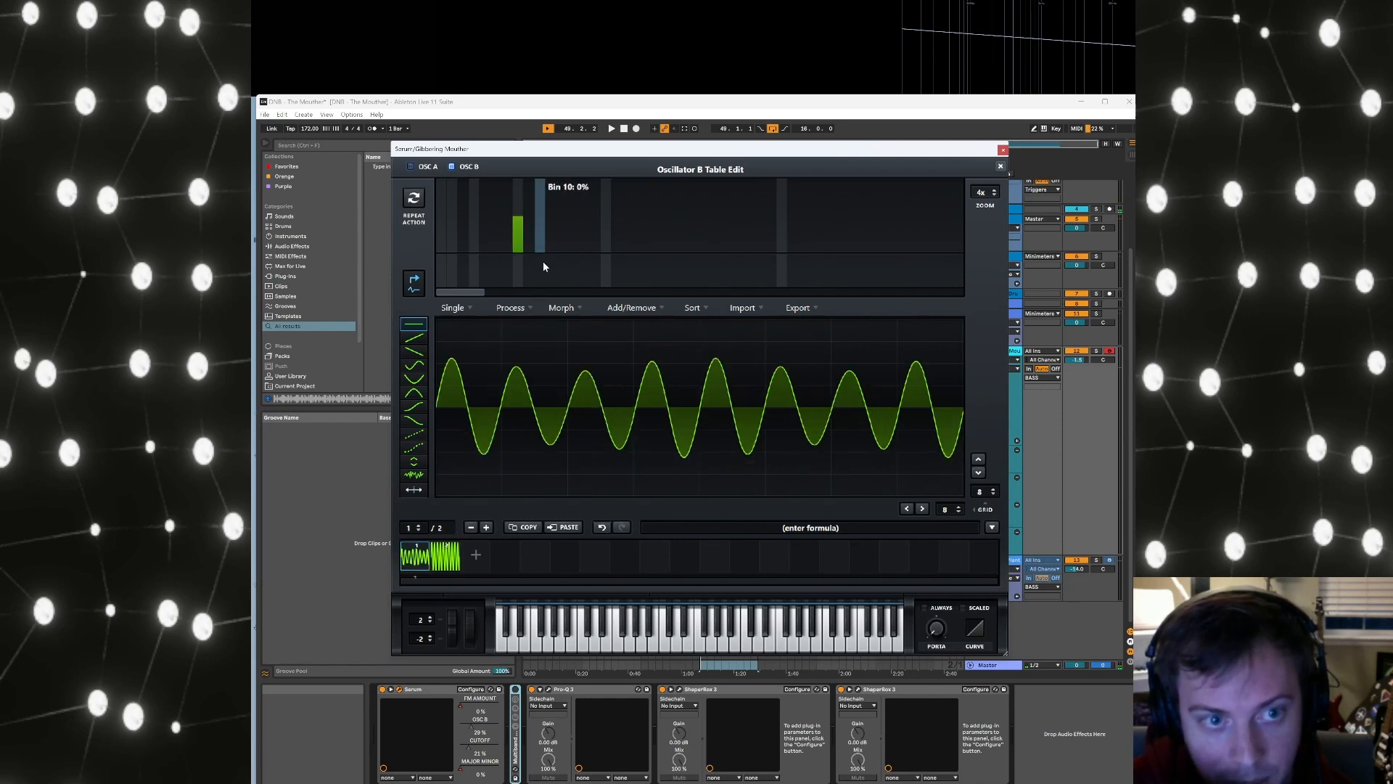
Add a third frame to oscillator B's wavetable, remove its bin 10 harmonic and raise bin 12 instead
click(531, 309)
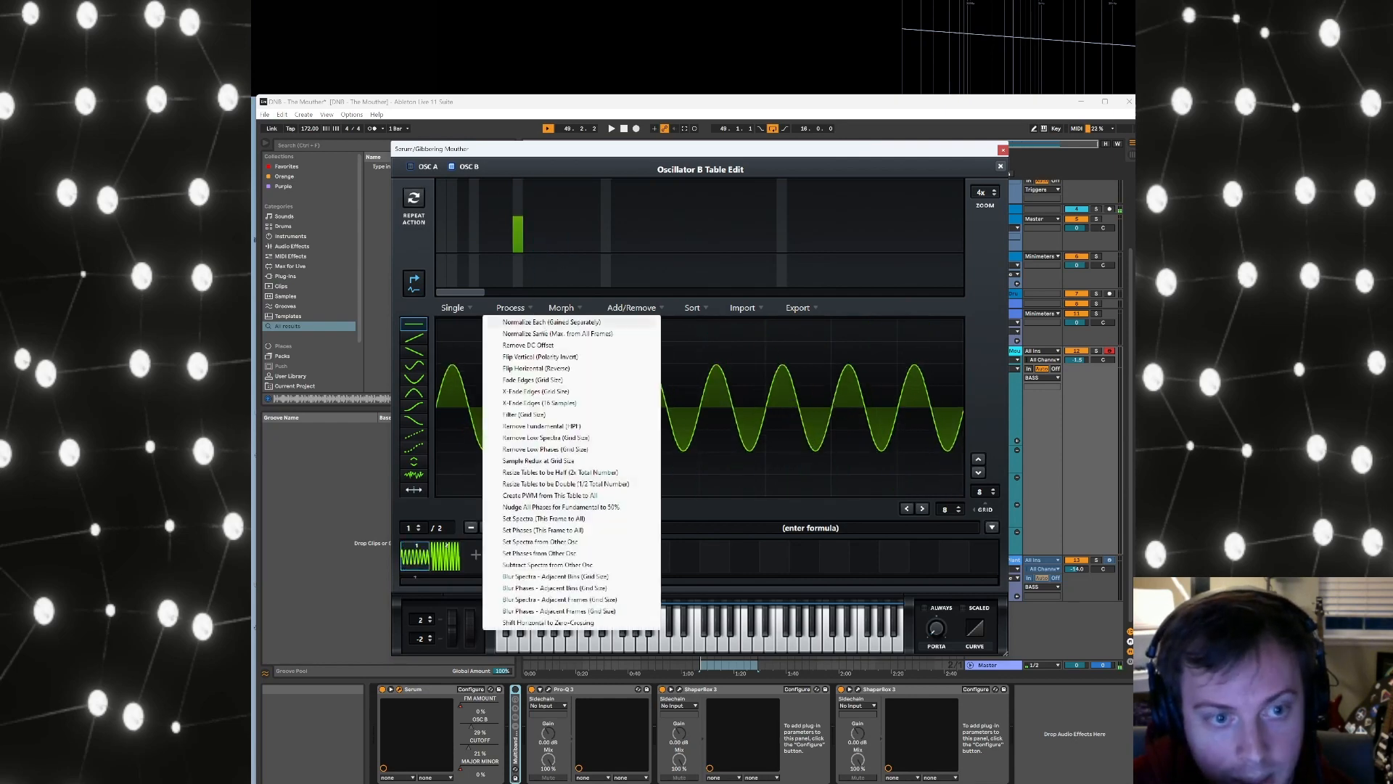
click(479, 546)
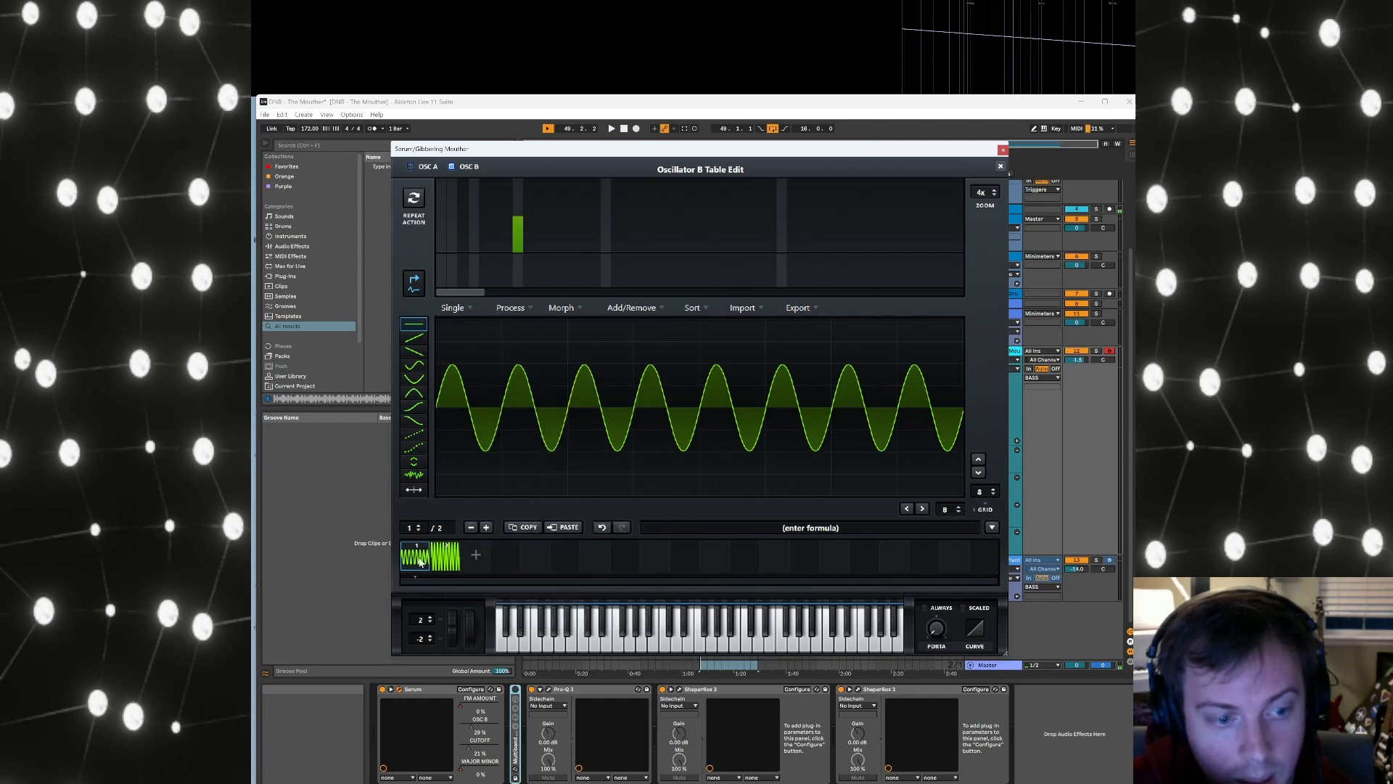
click(446, 556)
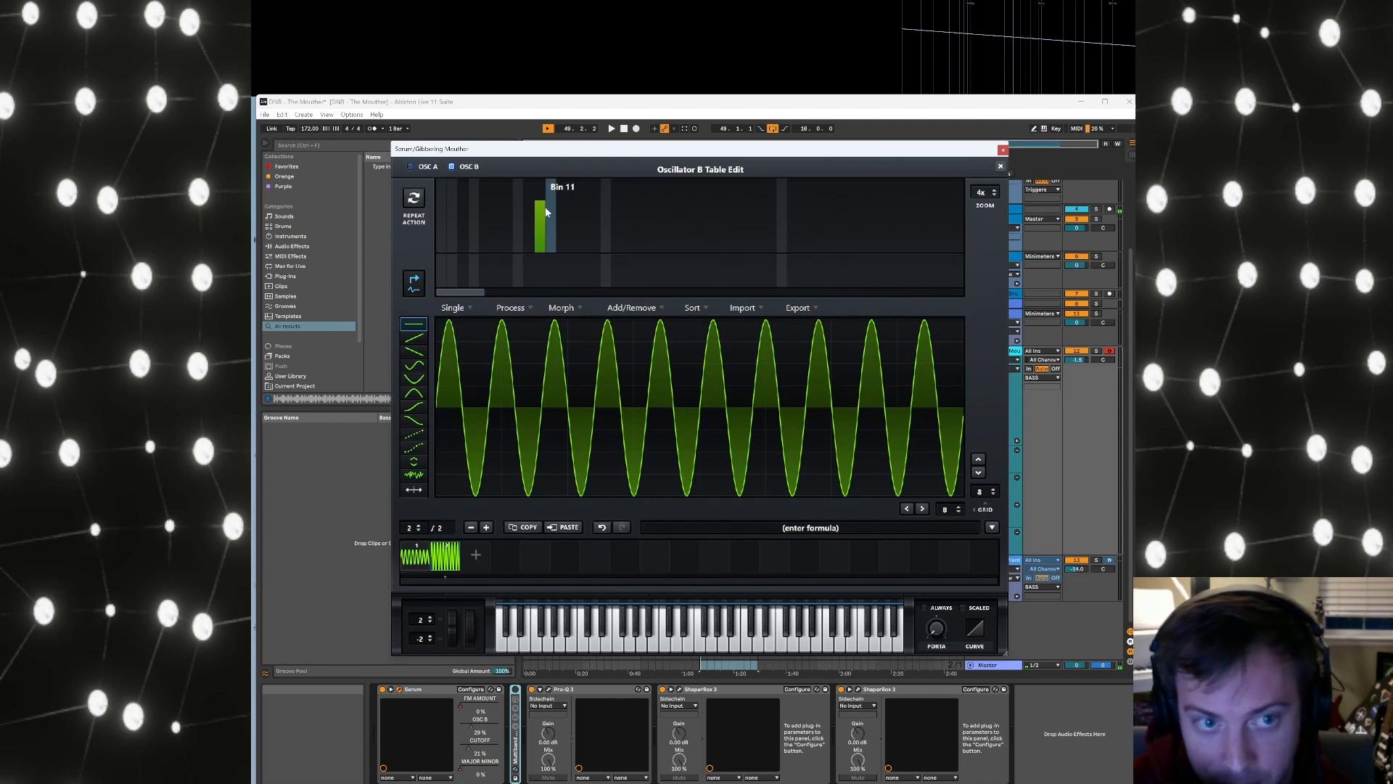
click(475, 562)
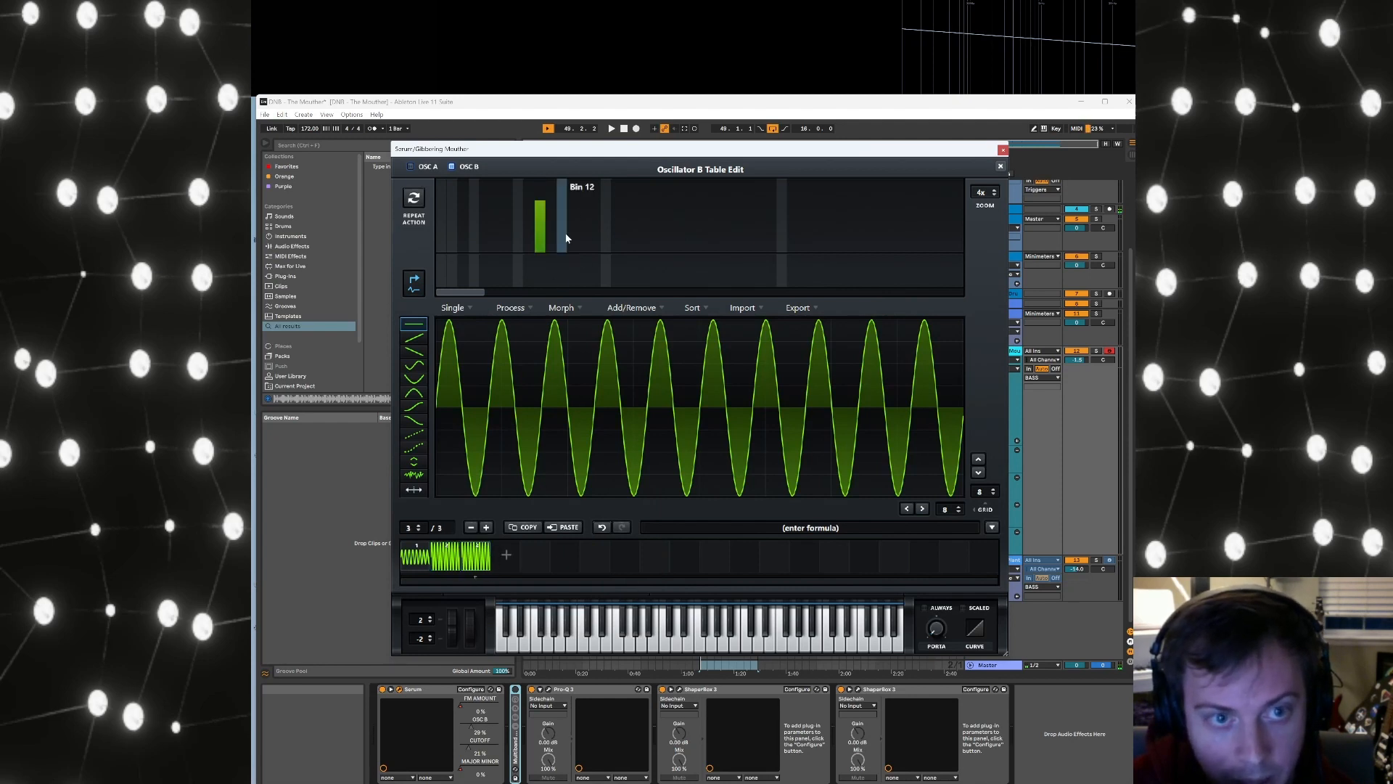
drag(557, 204, 536, 269)
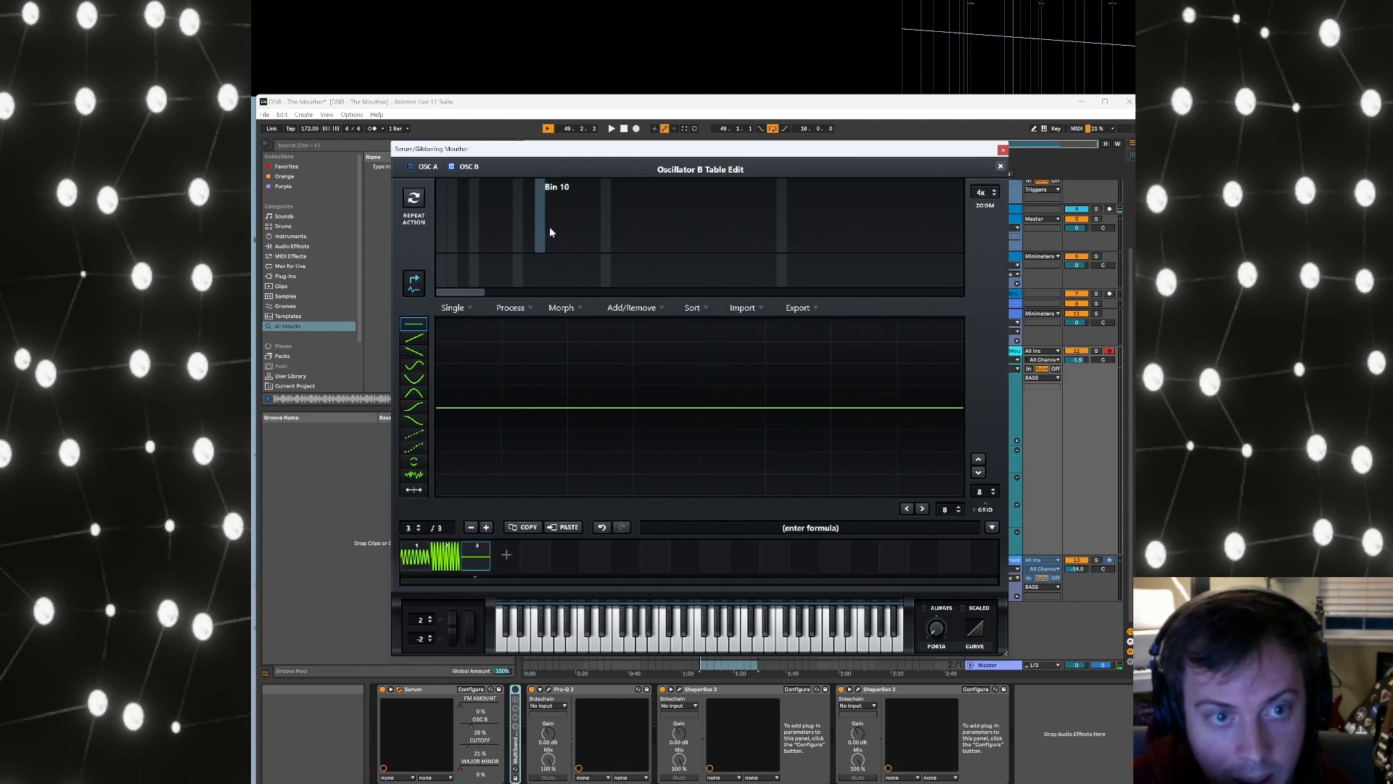
drag(561, 215, 561, 206)
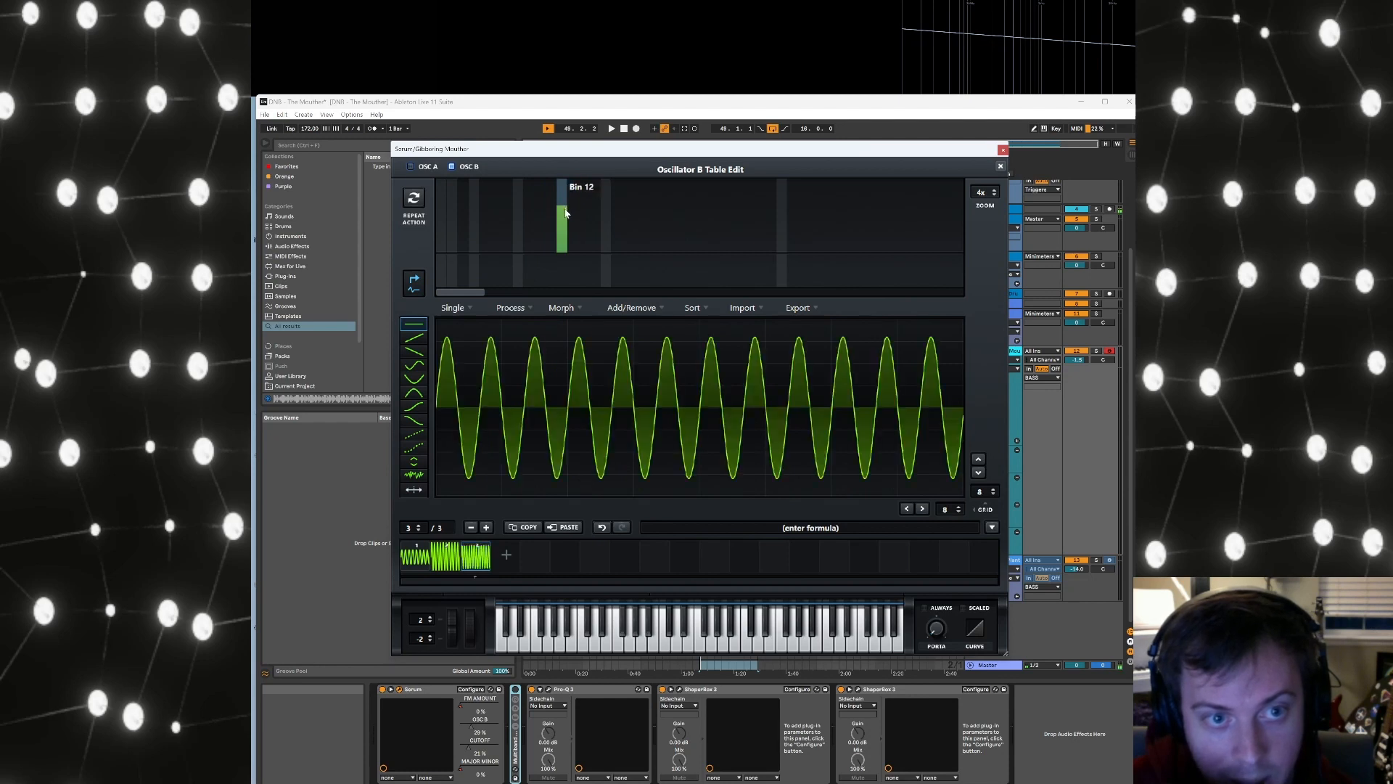
Add a fourth wavetable frame containing only harmonic bin 15 at 71%, and a fifth containing only a raised bin 19
click(505, 556)
drag(570, 206, 556, 270)
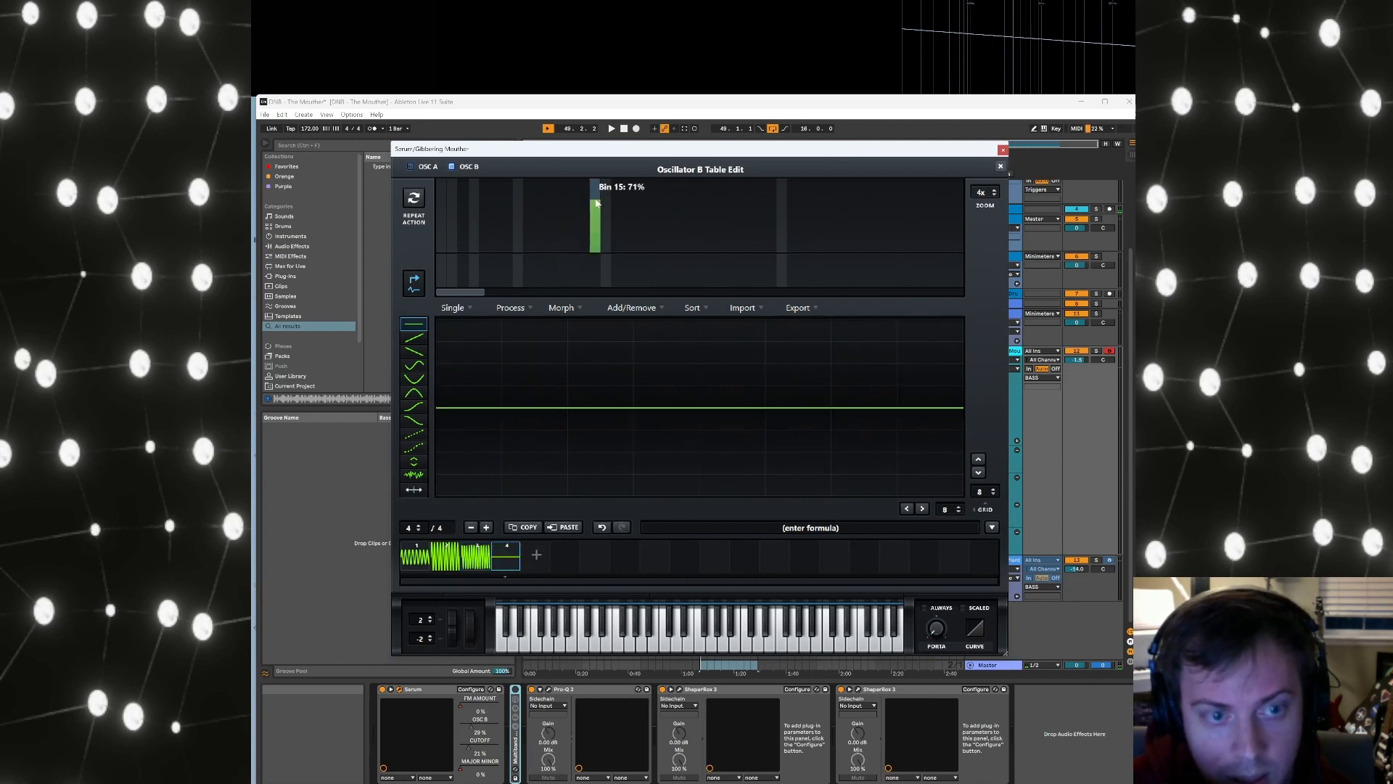
click(596, 202)
click(536, 558)
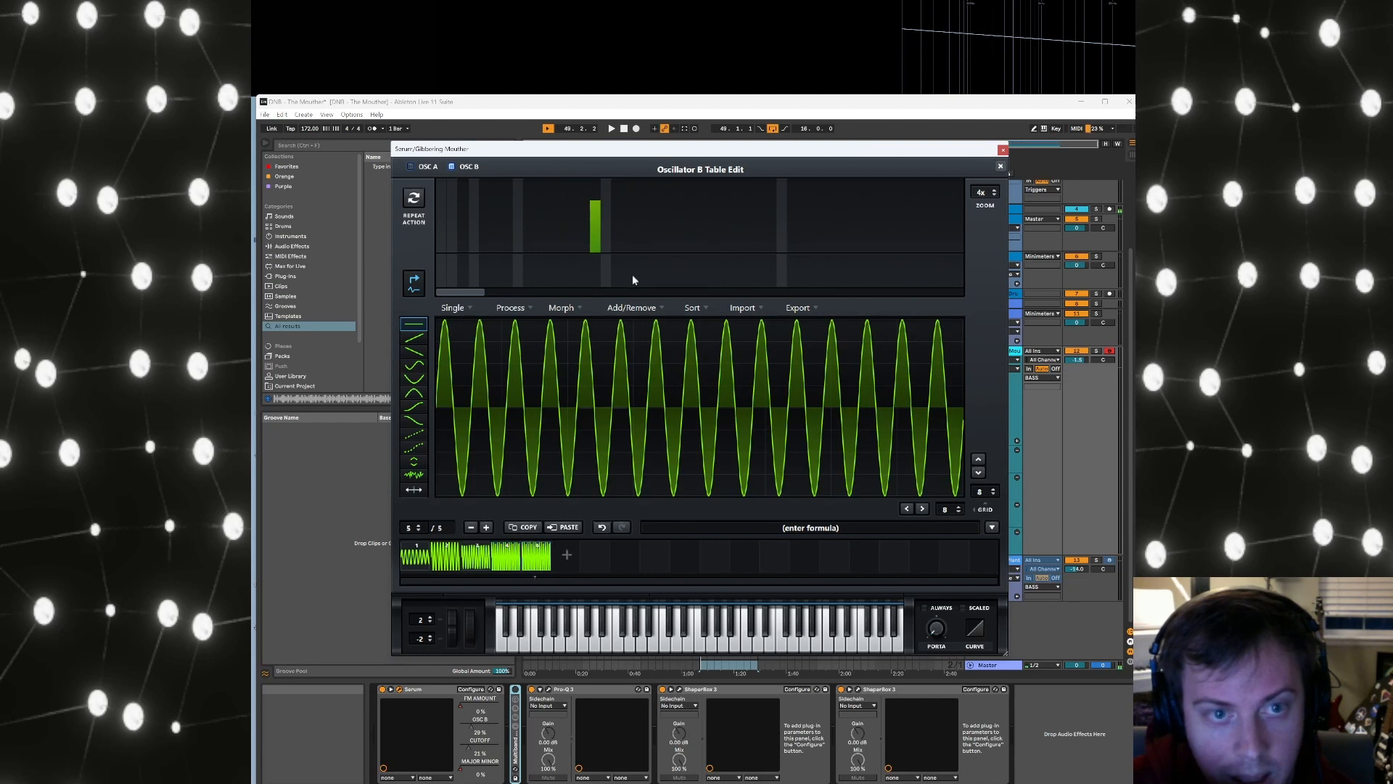
drag(596, 211, 596, 255)
drag(638, 197, 641, 206)
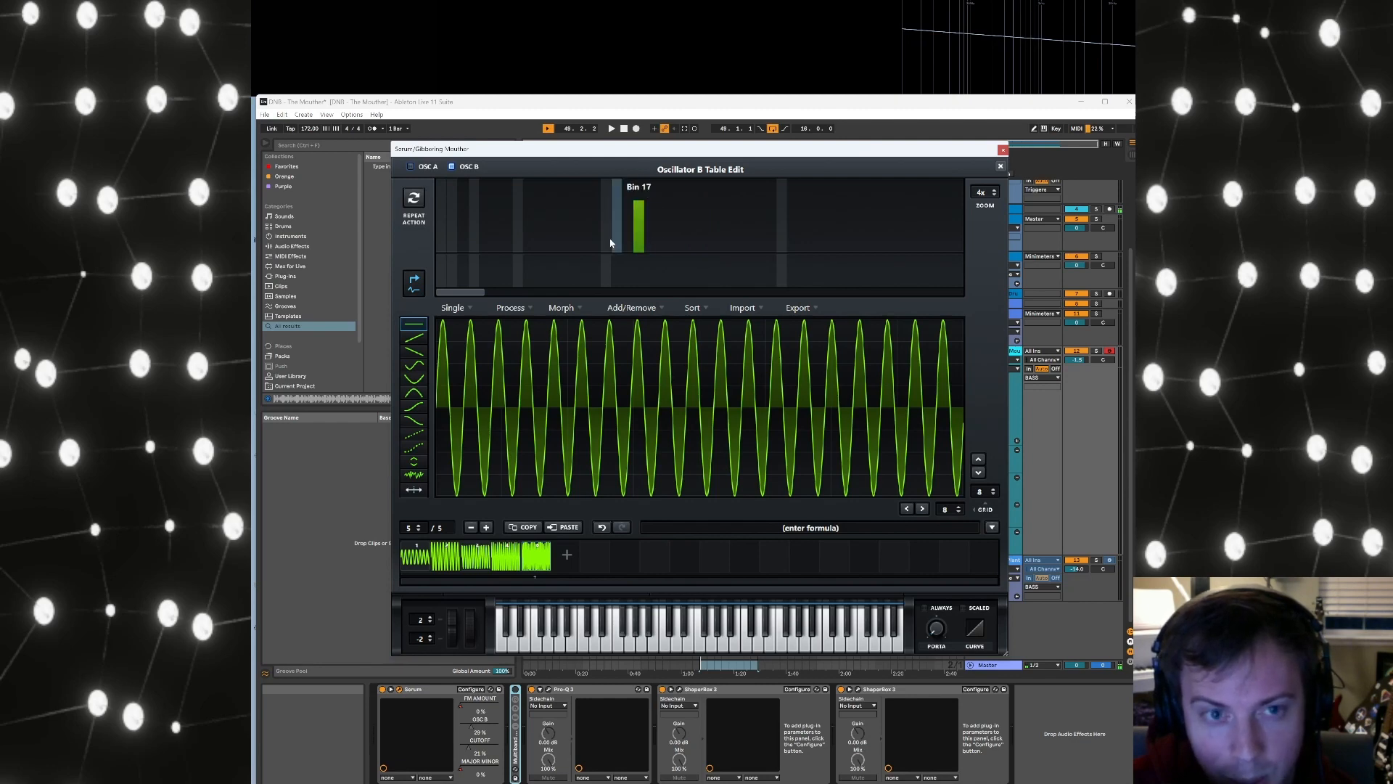
Normalize each frame of oscillator B's wavetable separately and close the wavetable editor
click(528, 314)
click(548, 326)
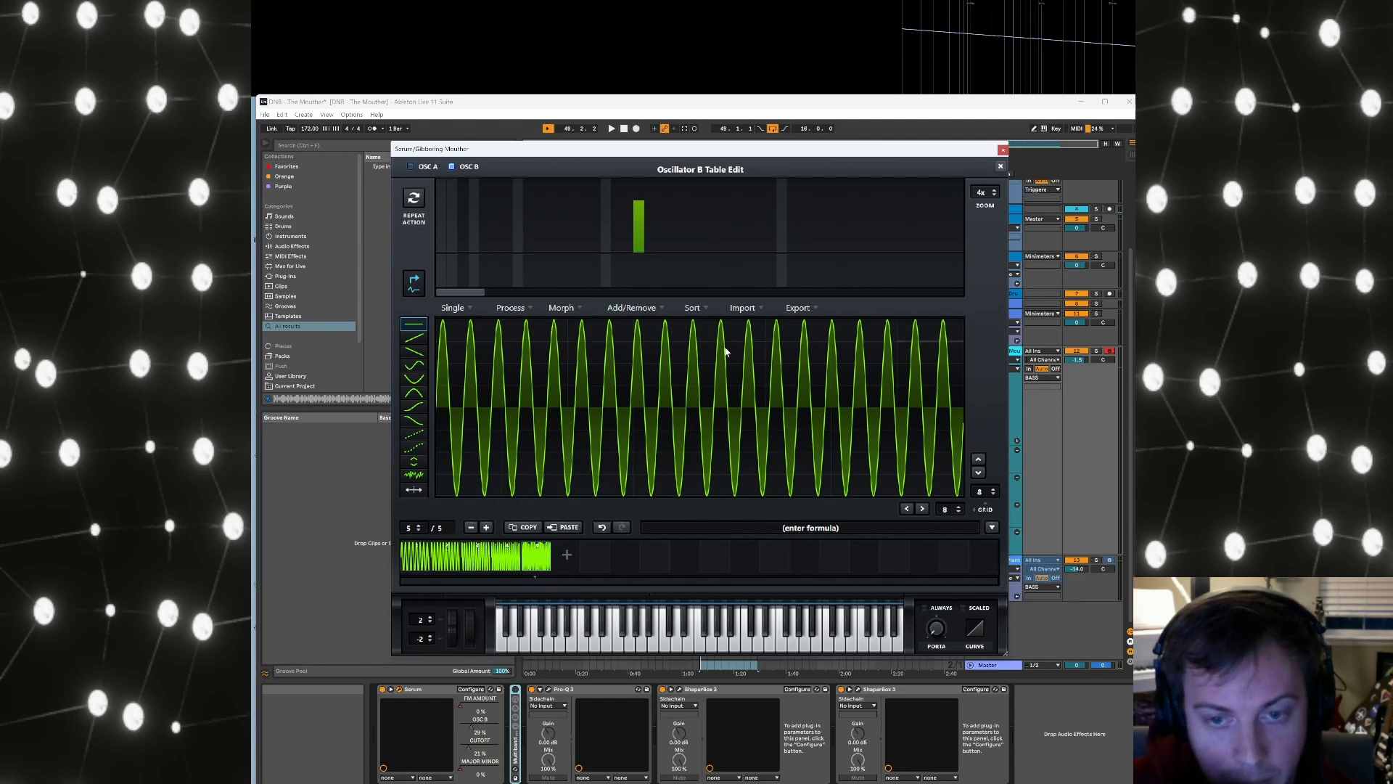
click(1000, 167)
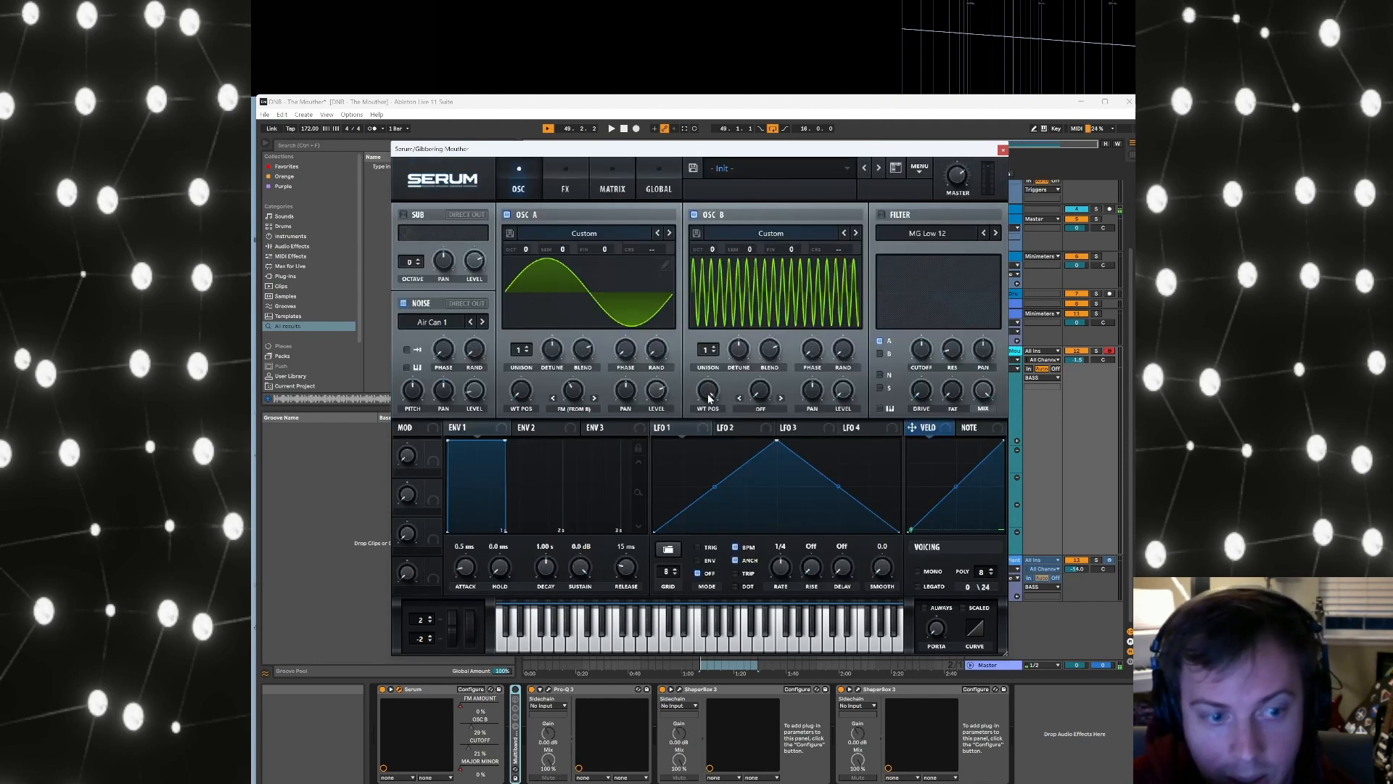
Return oscillator B's wavetable position to the first frame, assign macro 4 to it and name the macro Harmony
drag(714, 394, 661, 527)
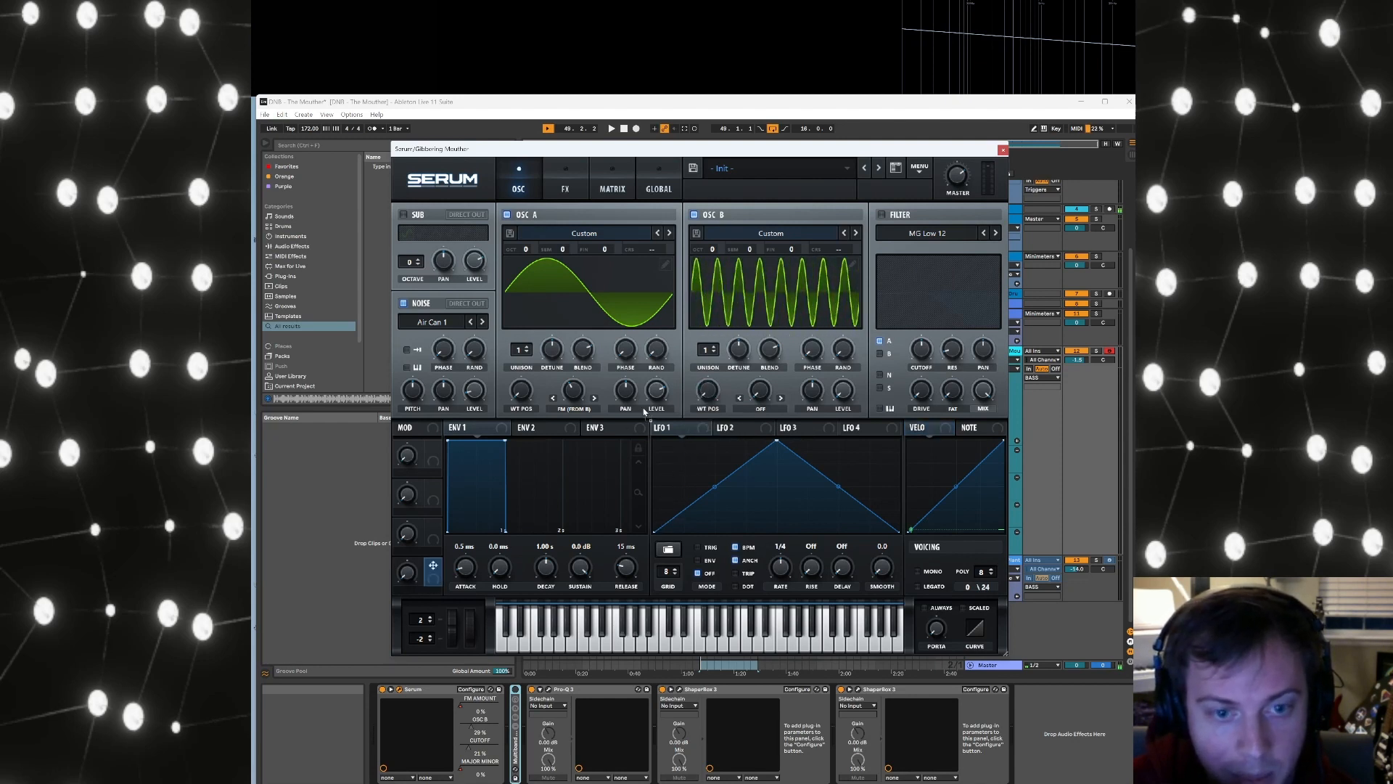
drag(716, 390, 706, 393)
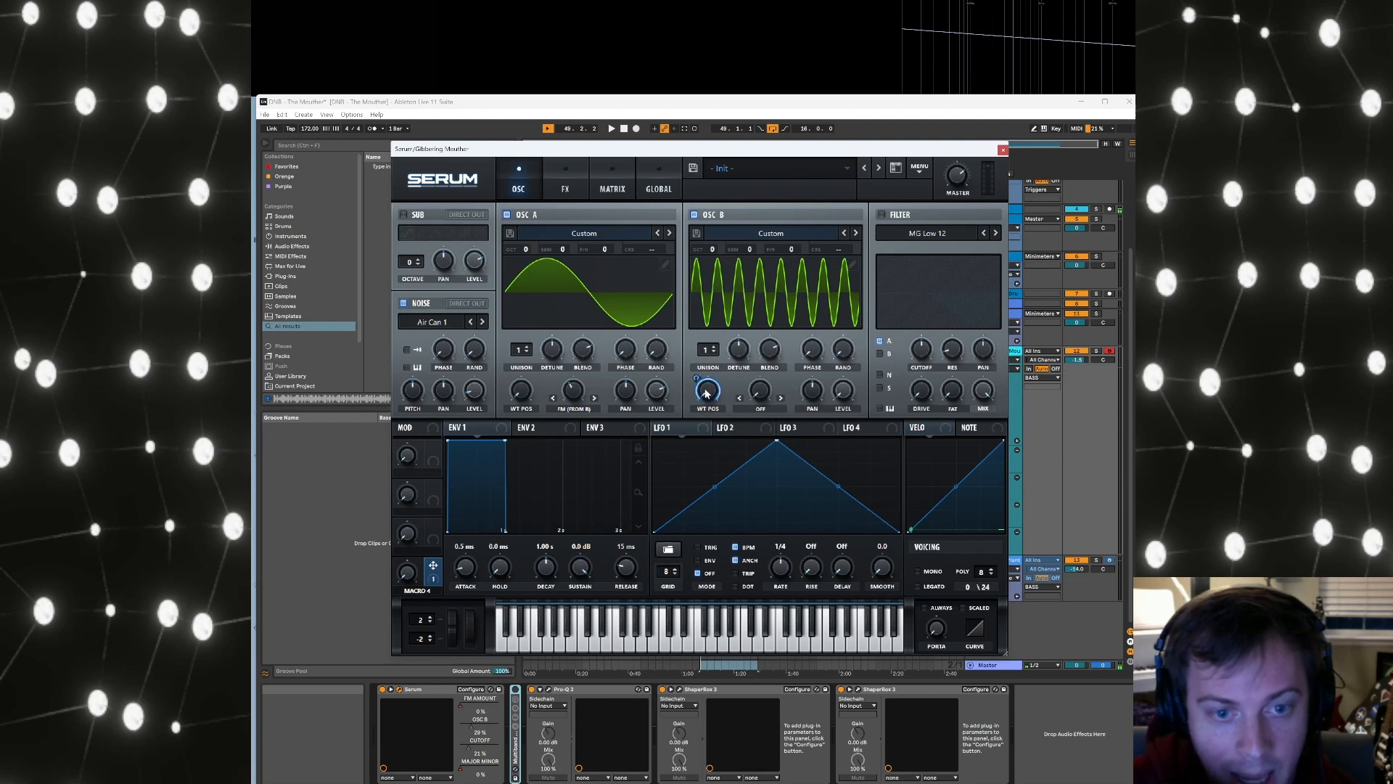
double_click(426, 590)
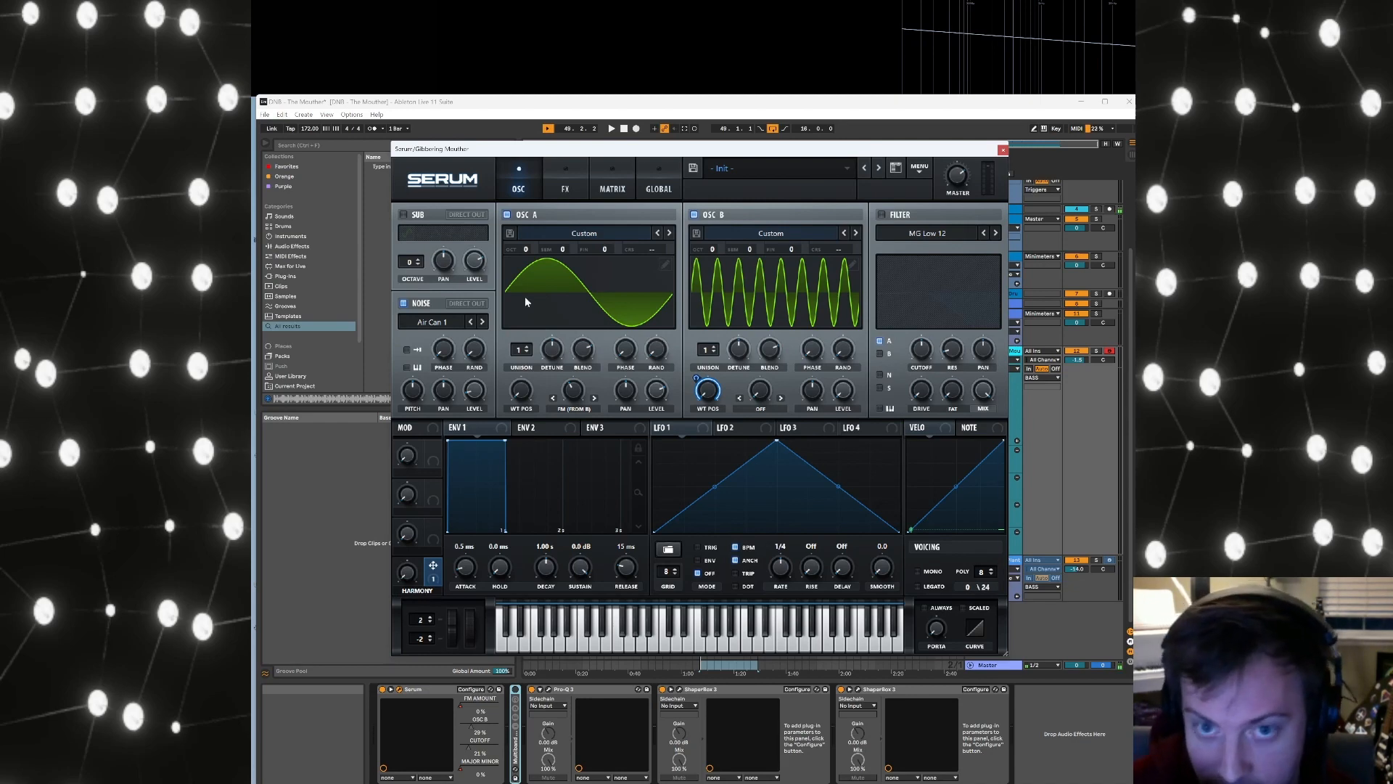
Play the arrangement's bass section while watching the macro automation move oscillator B's wavetable position
click(1003, 149)
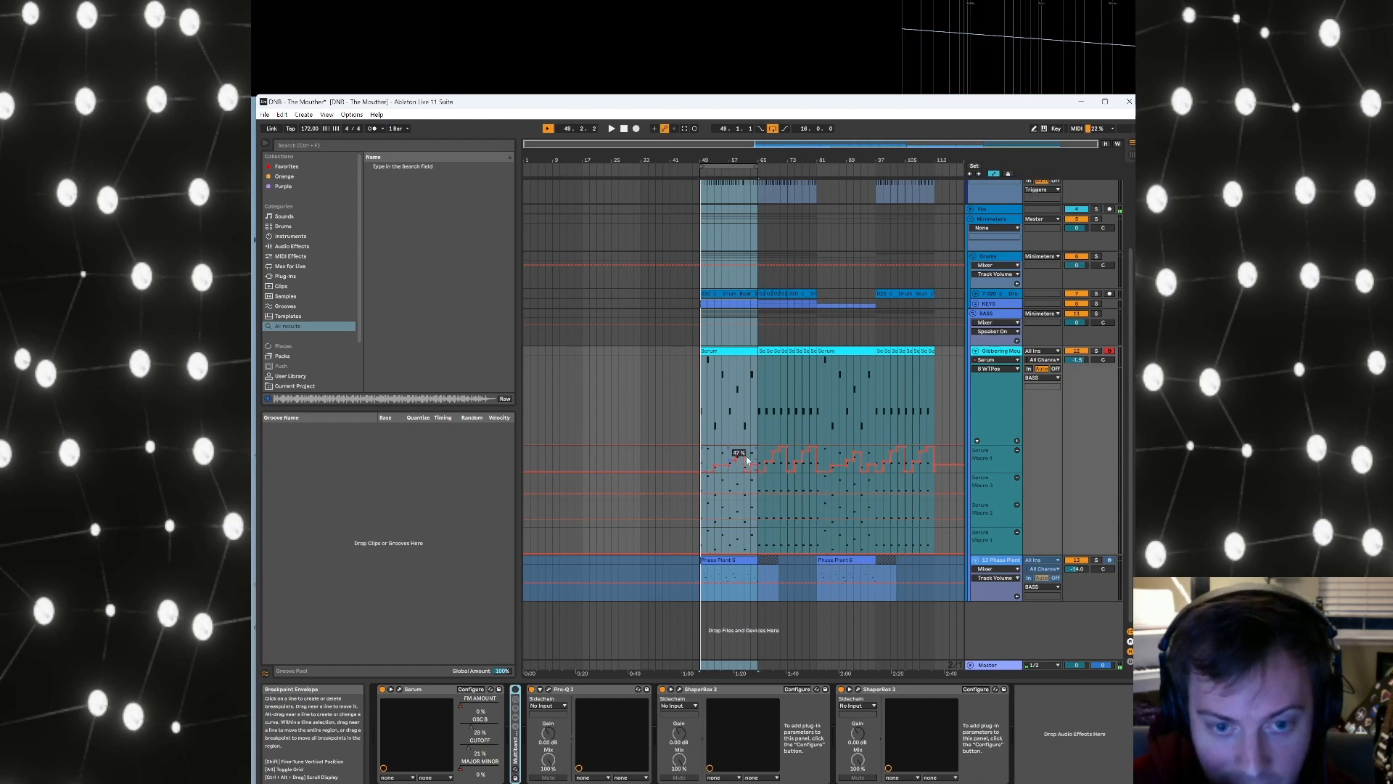
click(704, 405)
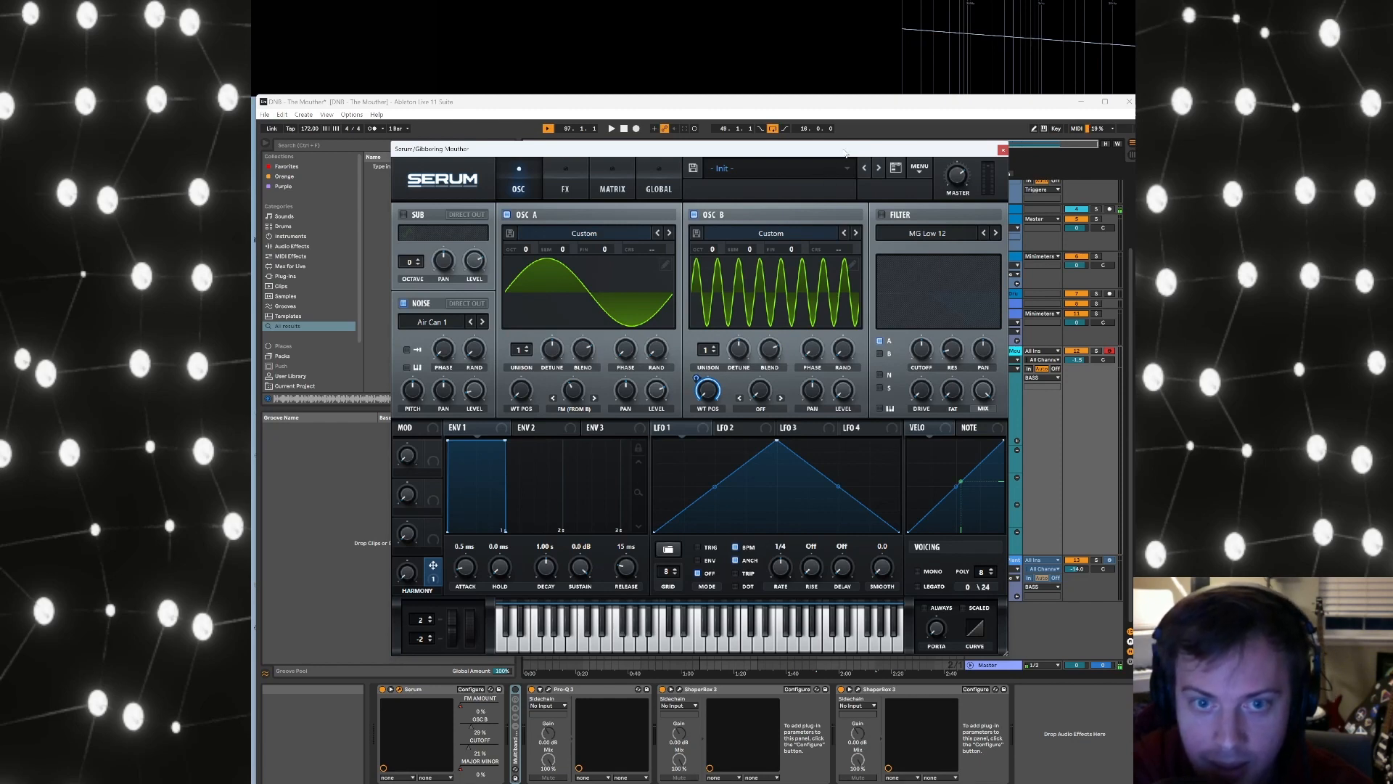
drag(846, 152, 793, 190)
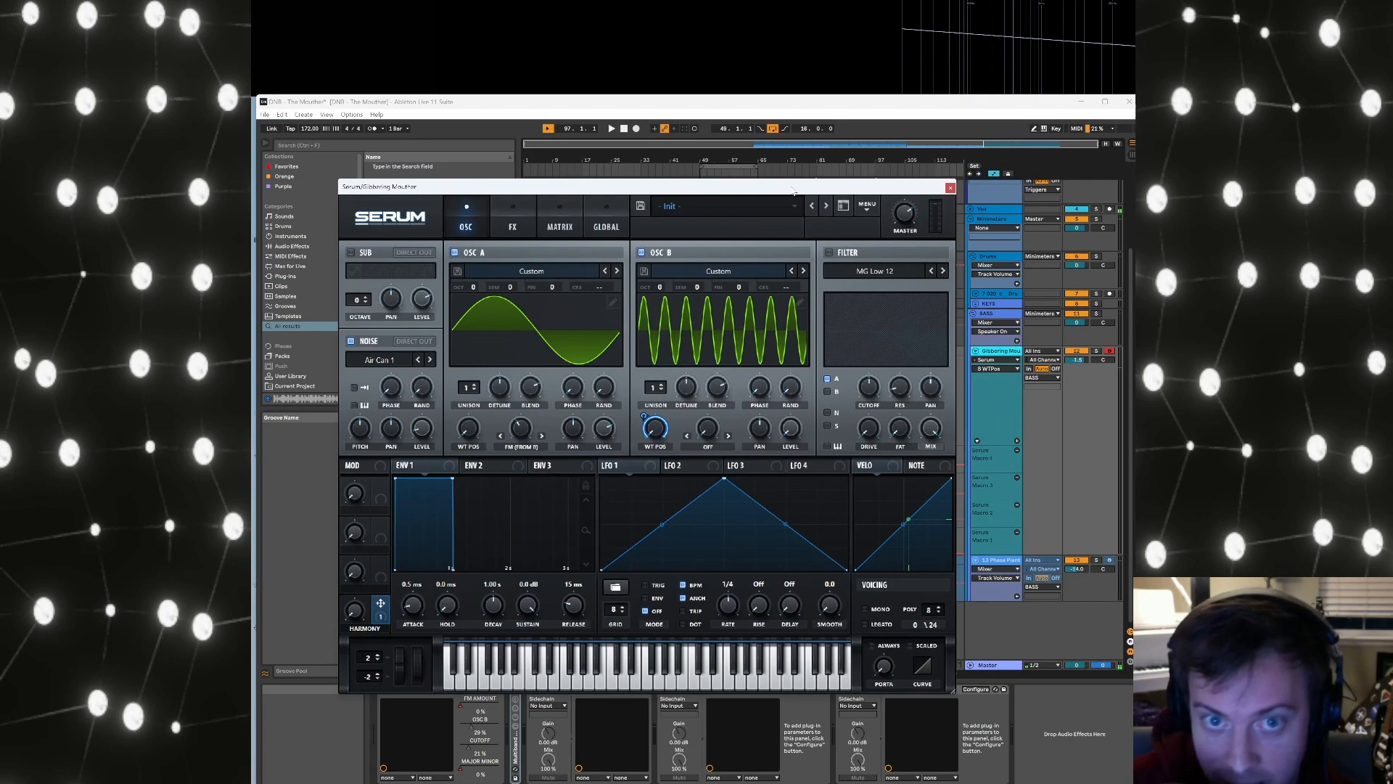
drag(806, 191, 647, 341)
click(838, 352)
key(space)
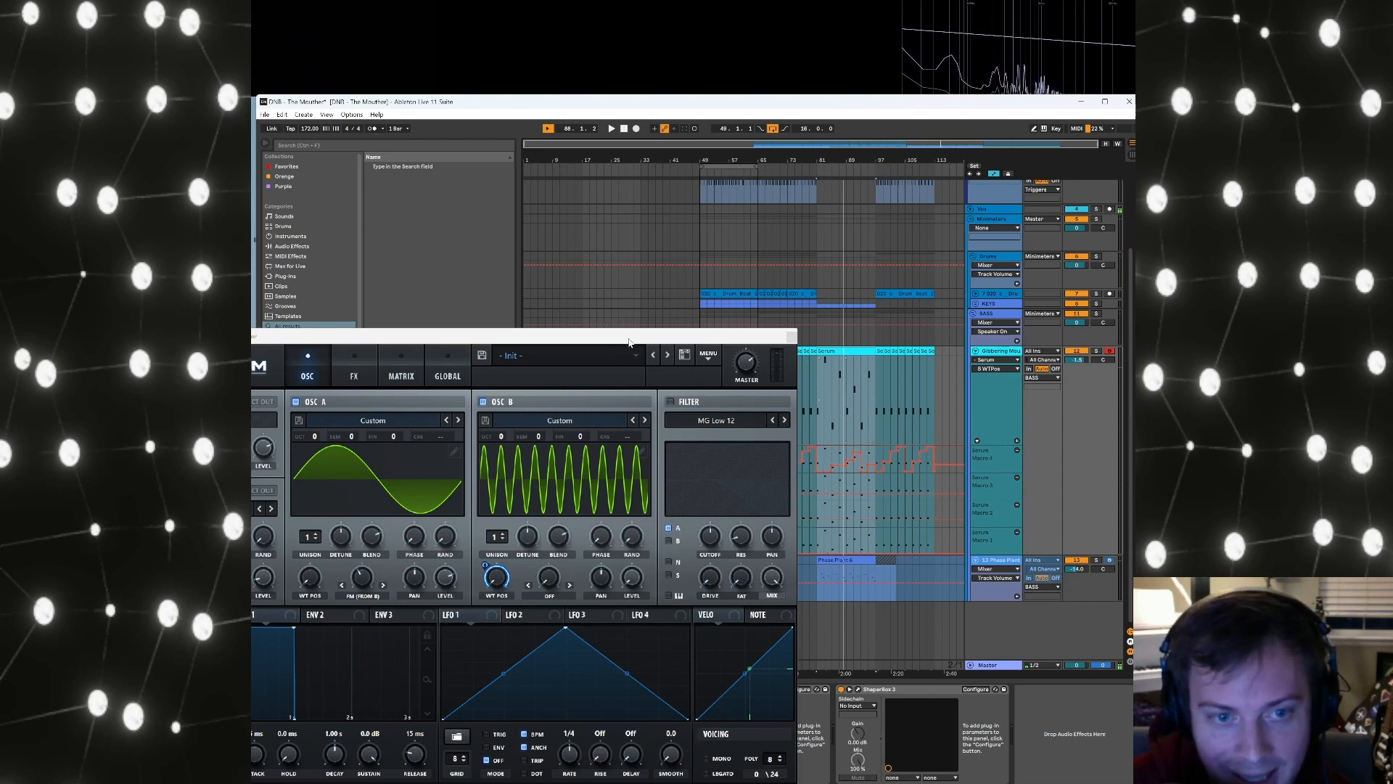
drag(629, 342, 747, 276)
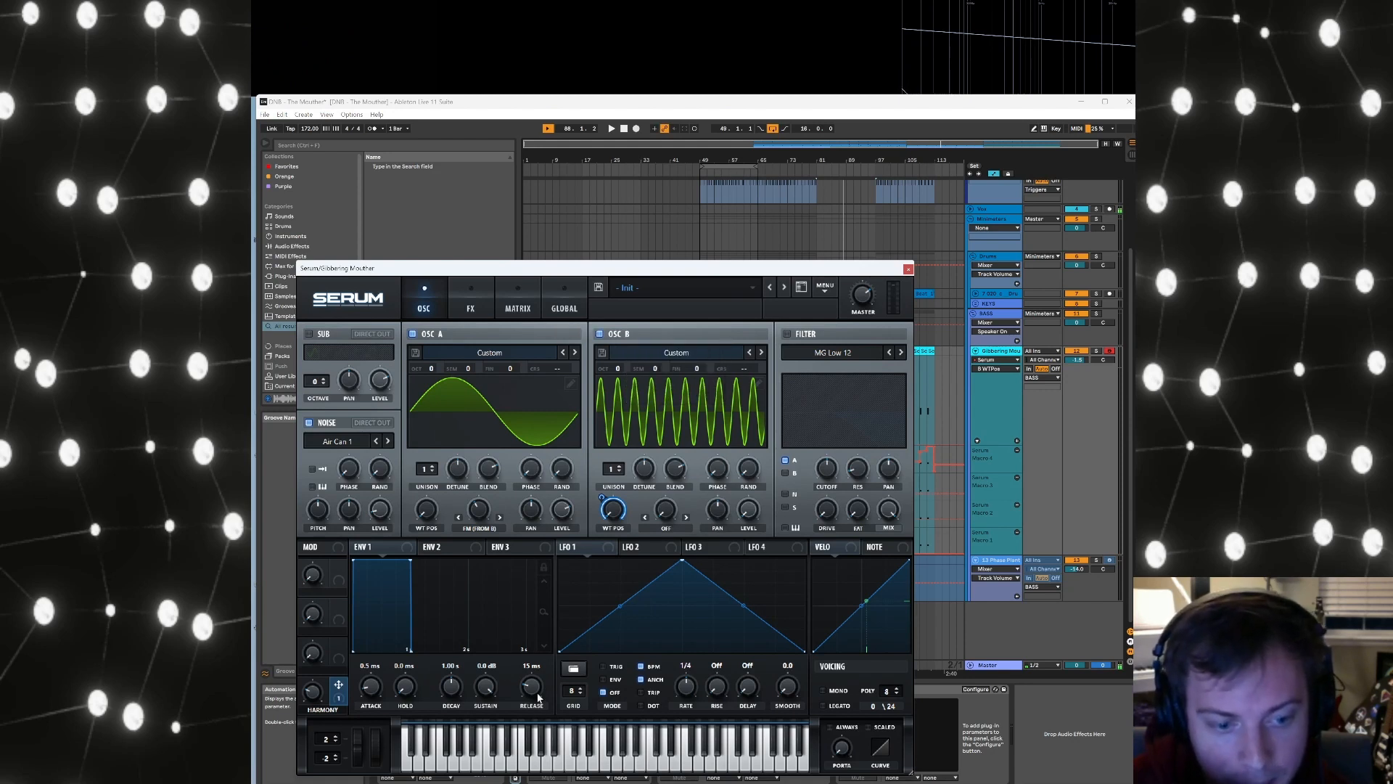
Set envelope 1's release to 950 ms and curve LFO 1 with a slow, concave rise and a bulging, convex fall
drag(533, 694, 543, 674)
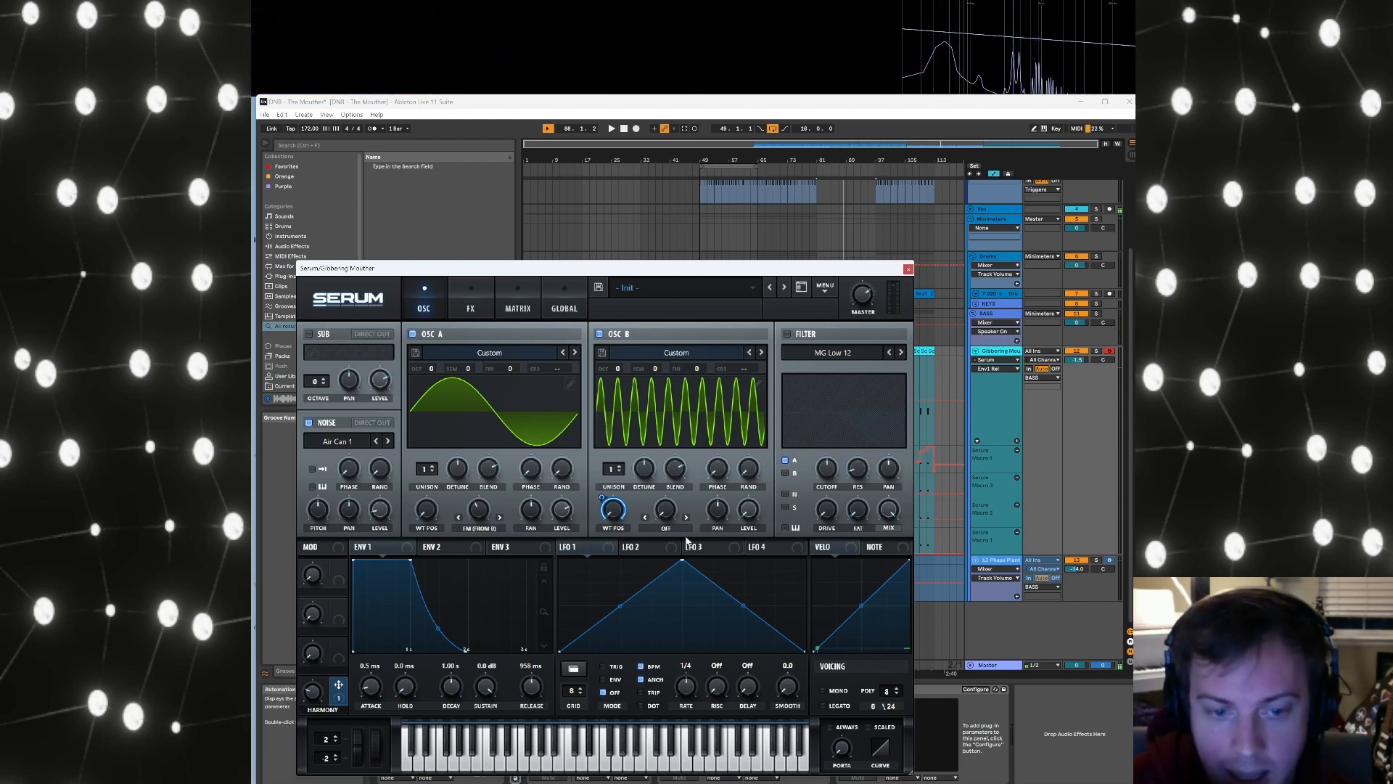
drag(622, 613, 628, 623)
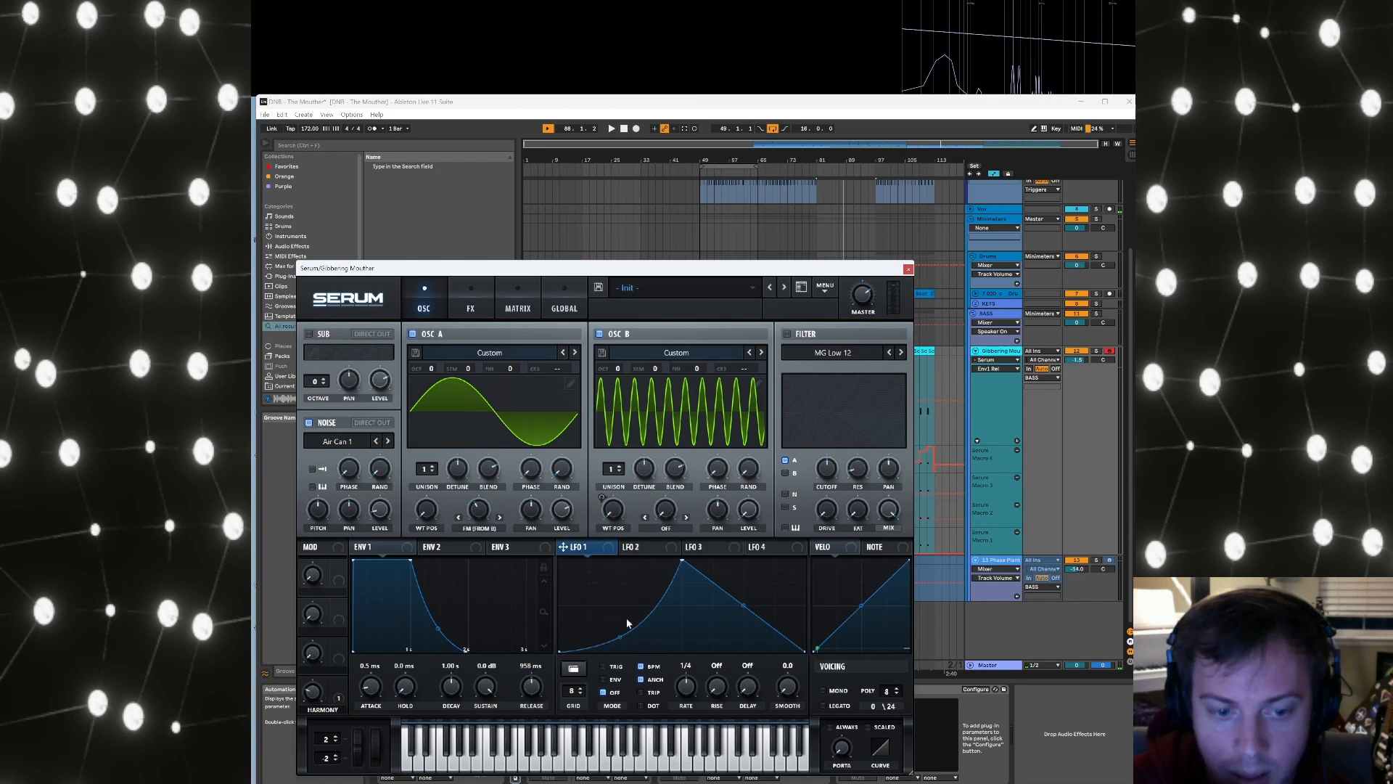
drag(753, 608, 733, 584)
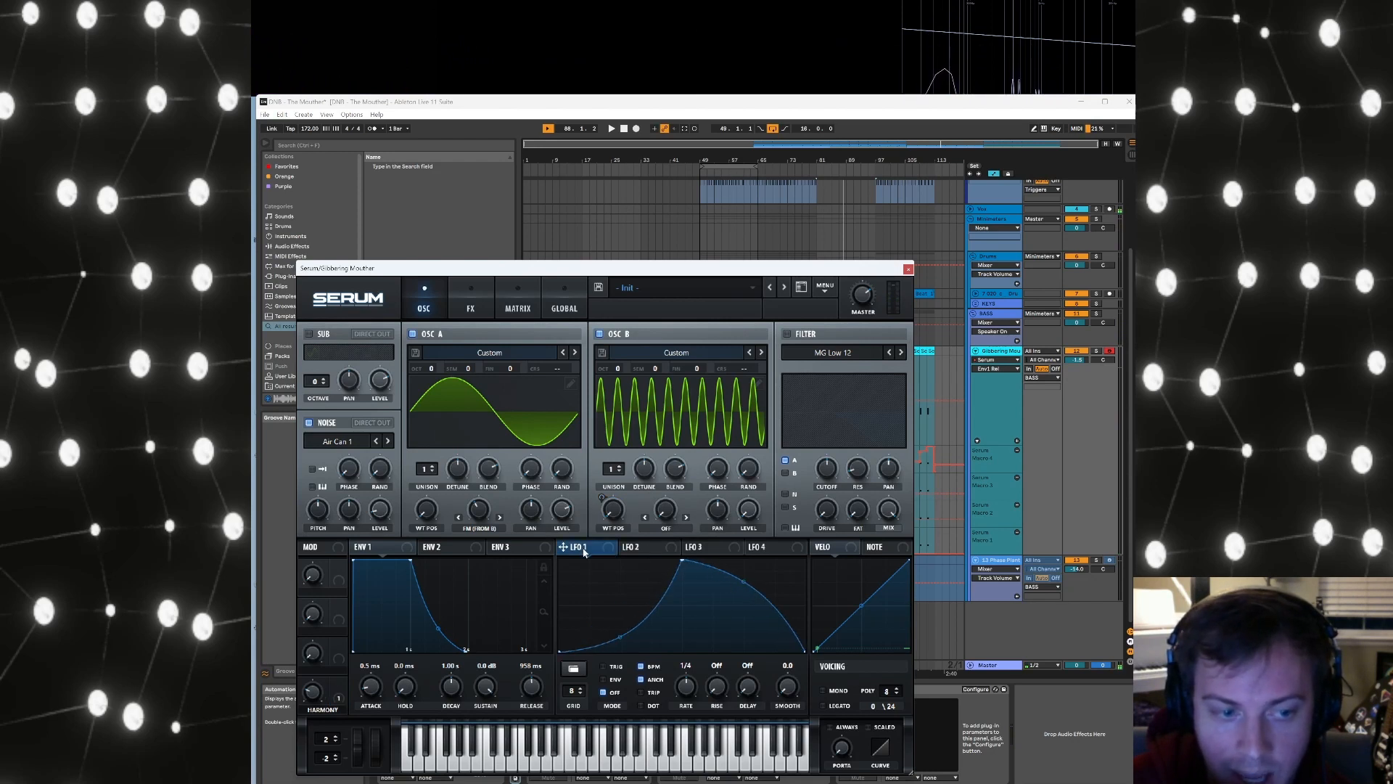
Modulate oscillator A's FM amount with LFO 1, running the LFO in envelope mode without tempo sync at 1.4 Hz
click(479, 512)
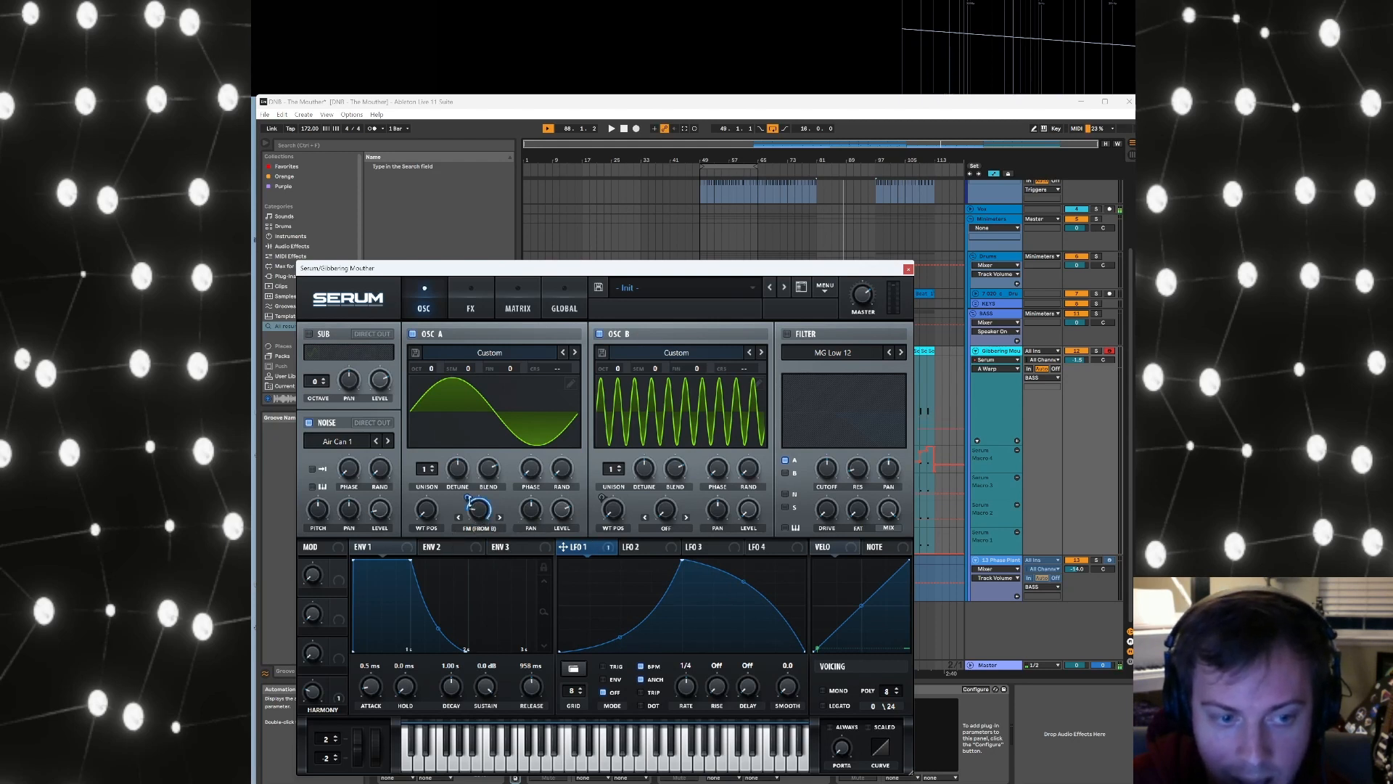
drag(468, 500, 466, 503)
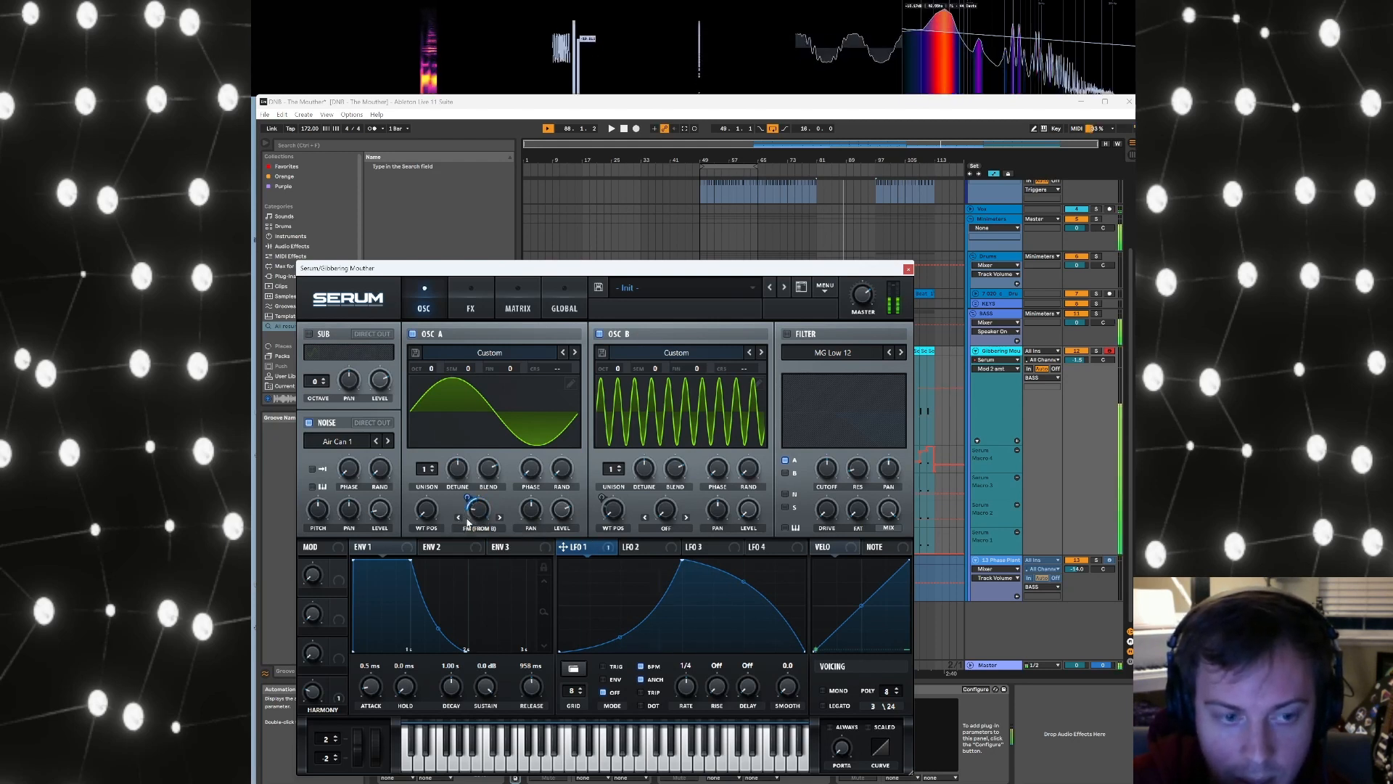
click(614, 680)
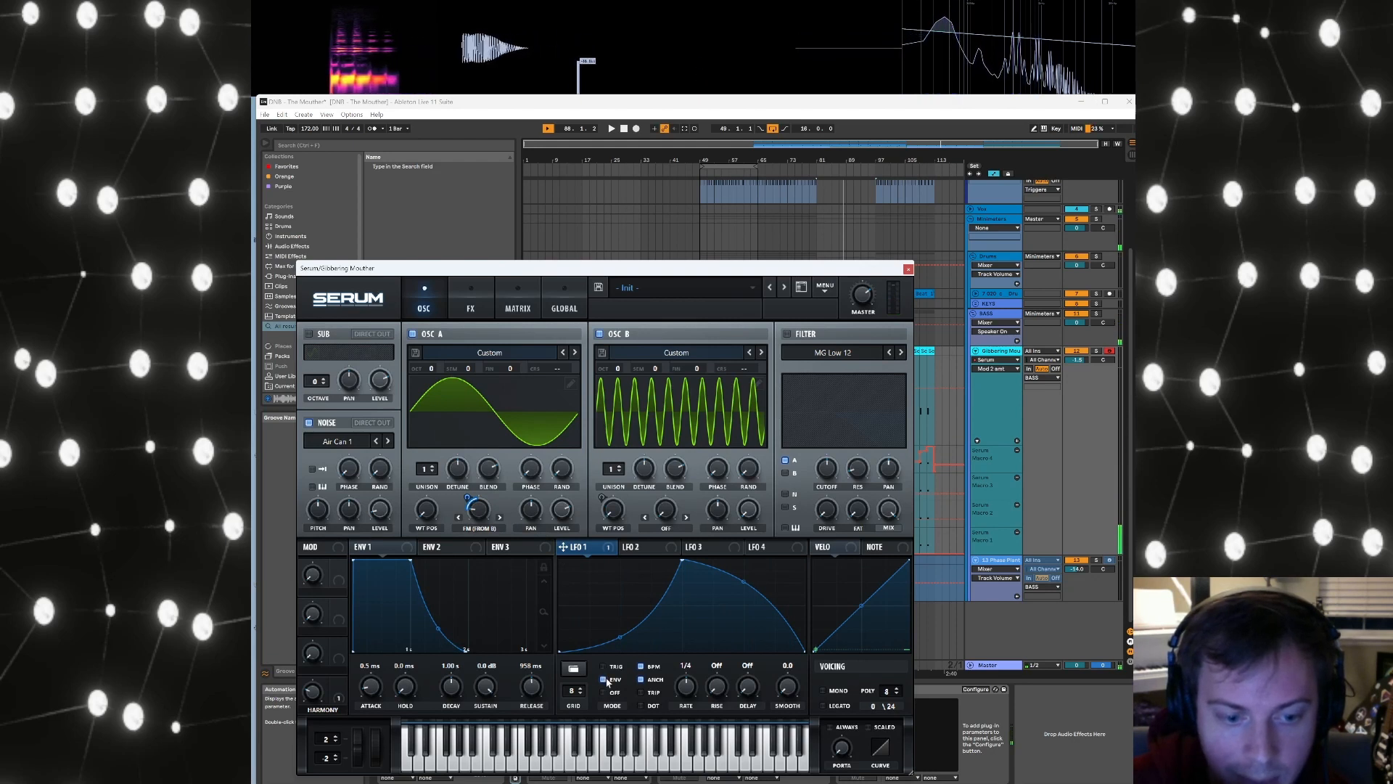
click(648, 668)
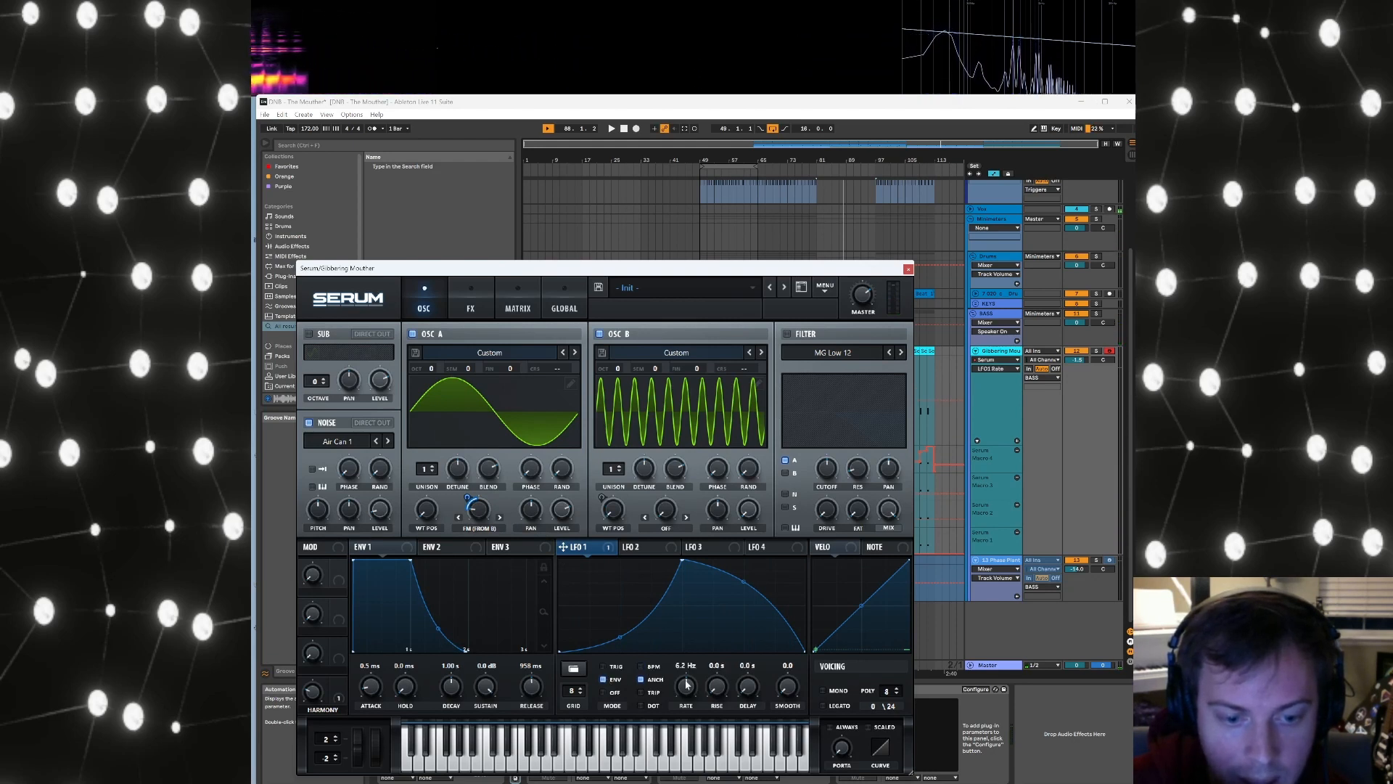
mouse_move(685, 686)
mouse_down()
mouse_move(683, 701)
mouse_move(690, 690)
mouse_up()
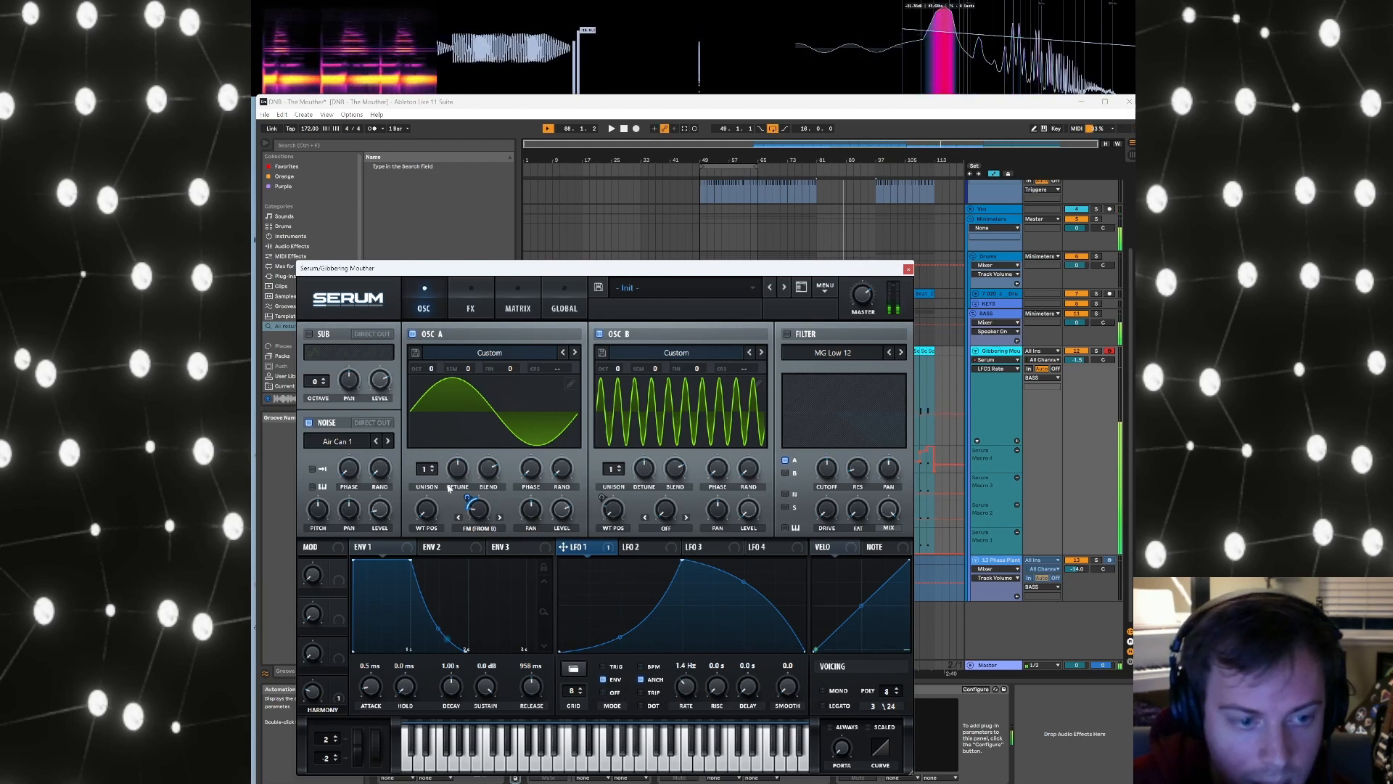
drag(469, 498, 480, 513)
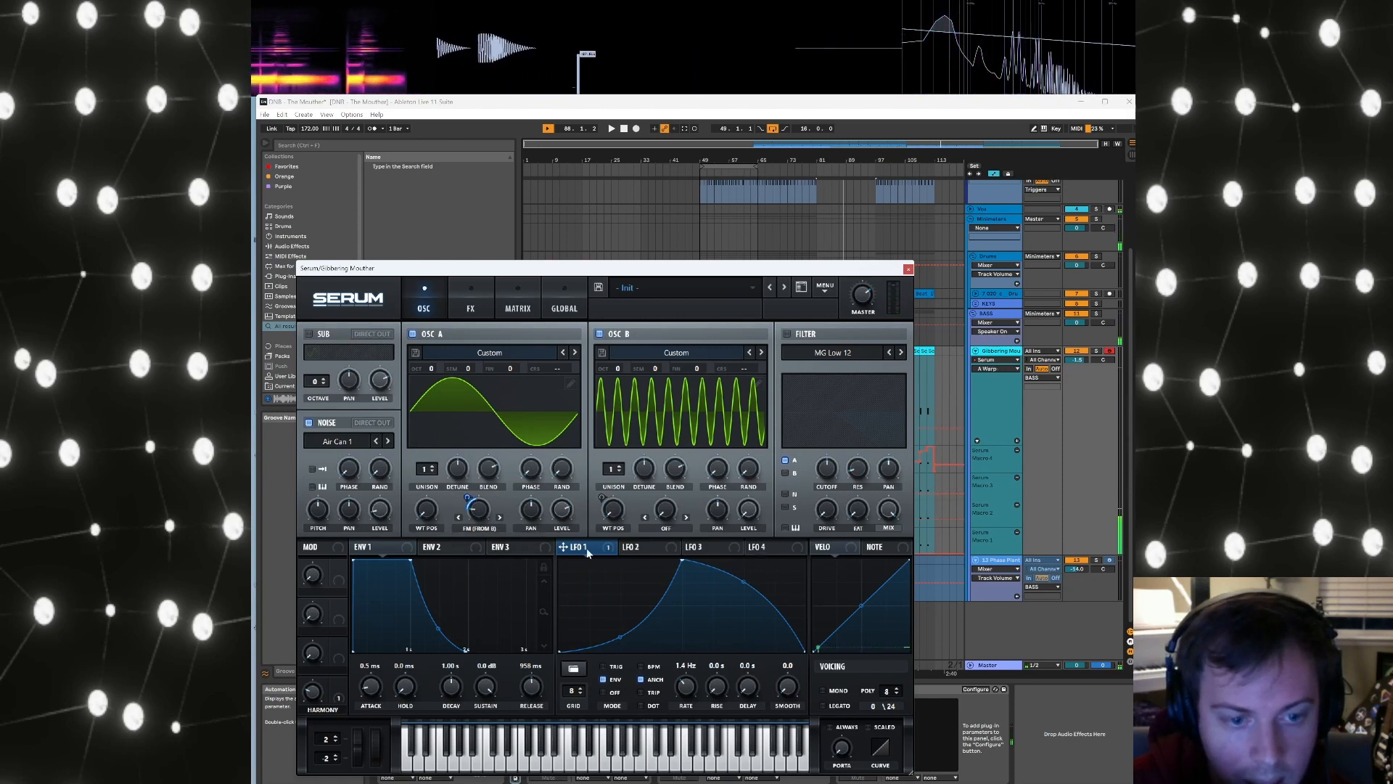
Assign LFO 1 to oscillator B's level and adjust the modulation depth
mouse_move(584, 552)
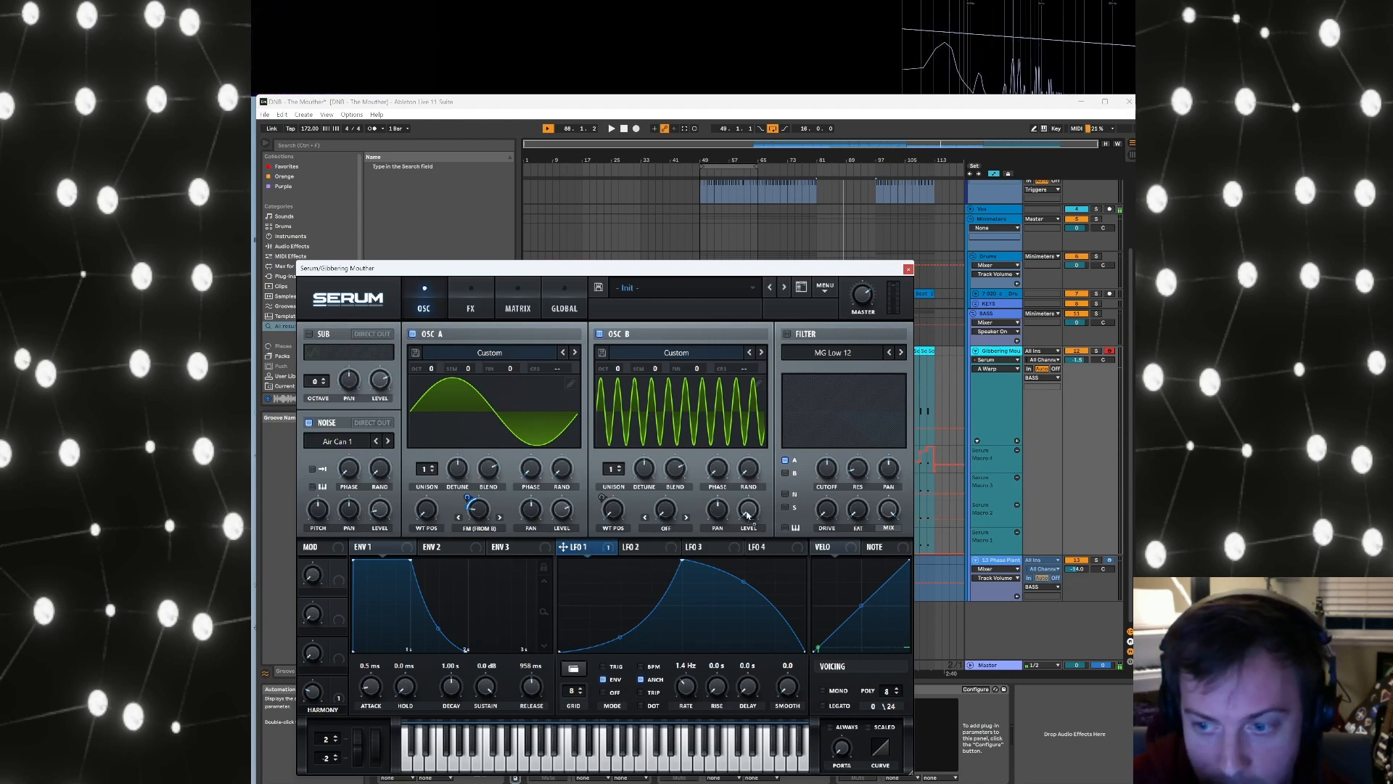
drag(564, 547, 747, 510)
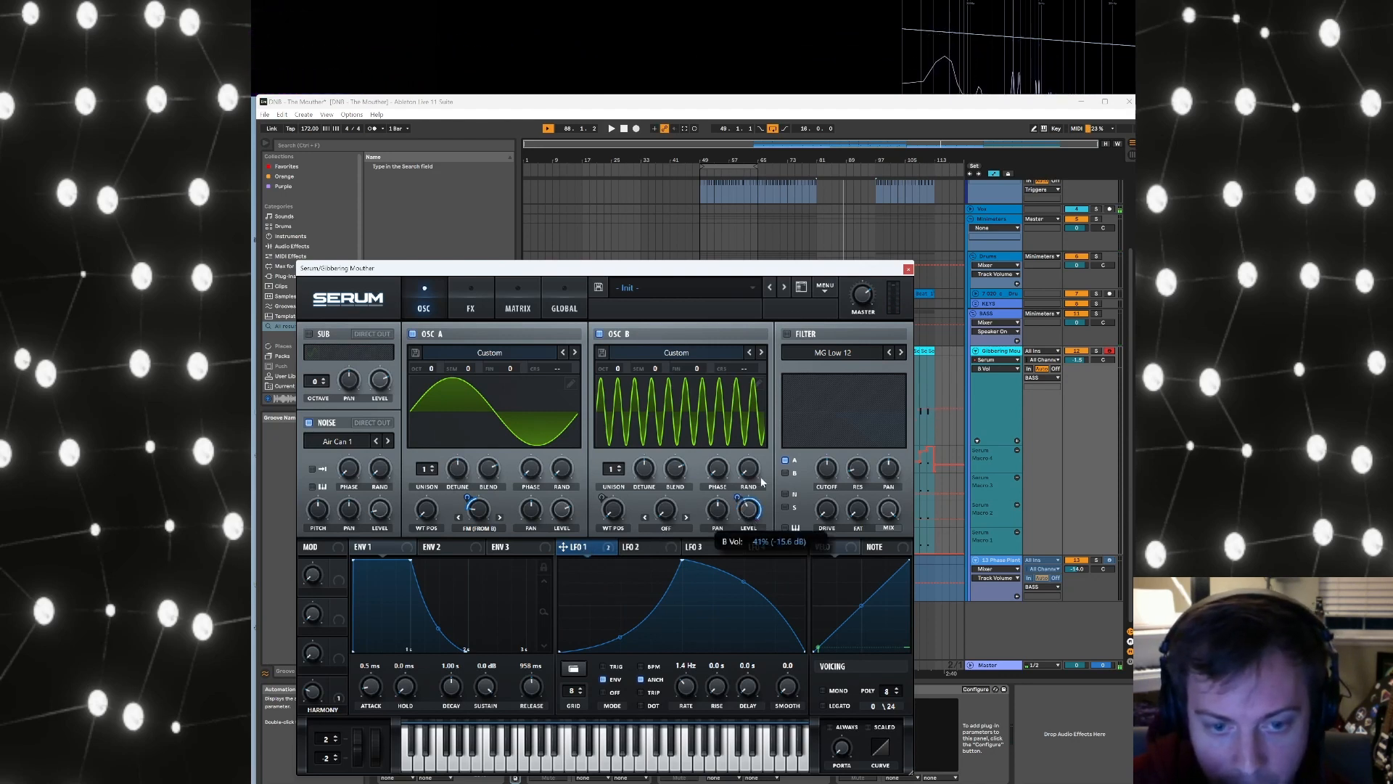
click(739, 500)
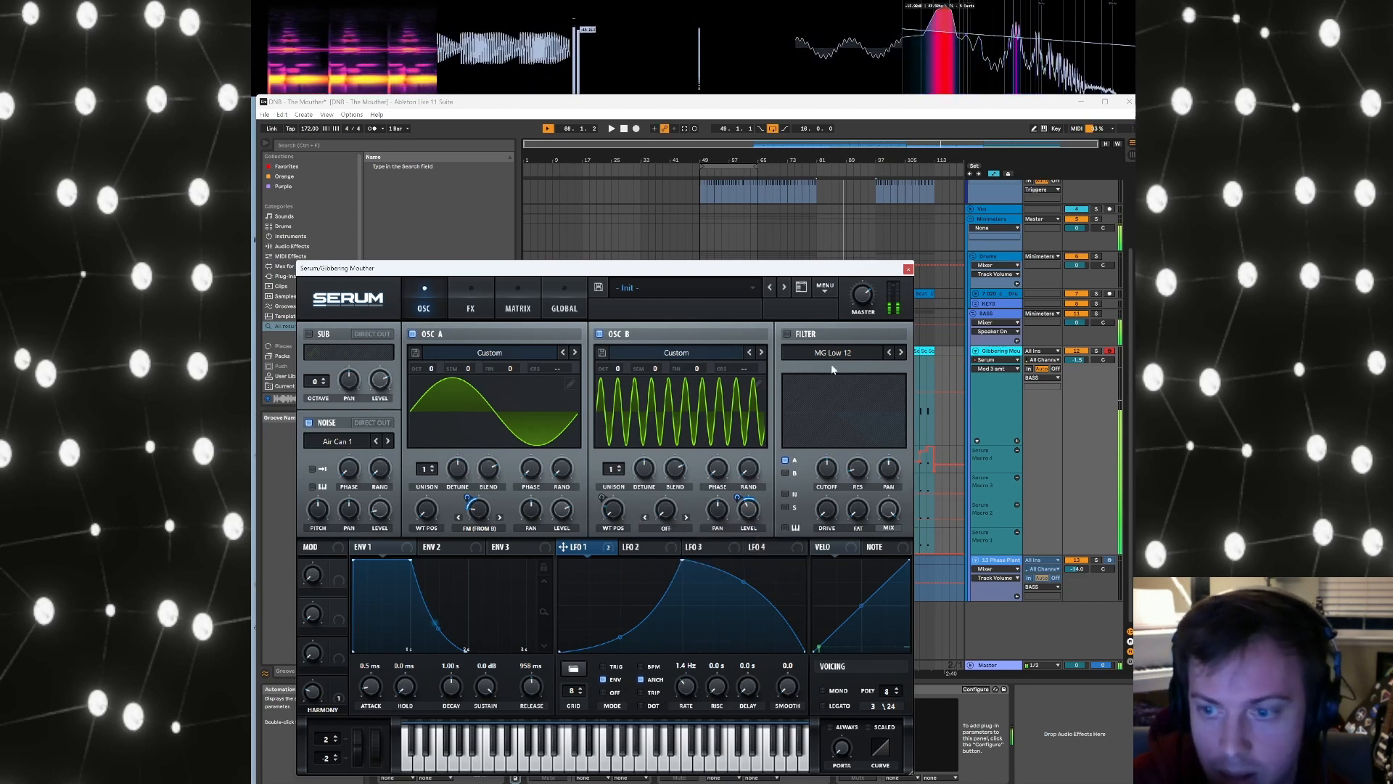
Enable the MG Low 12 filter for oscillators A and B, with a lowered cutoff modulated by envelope 1
click(787, 334)
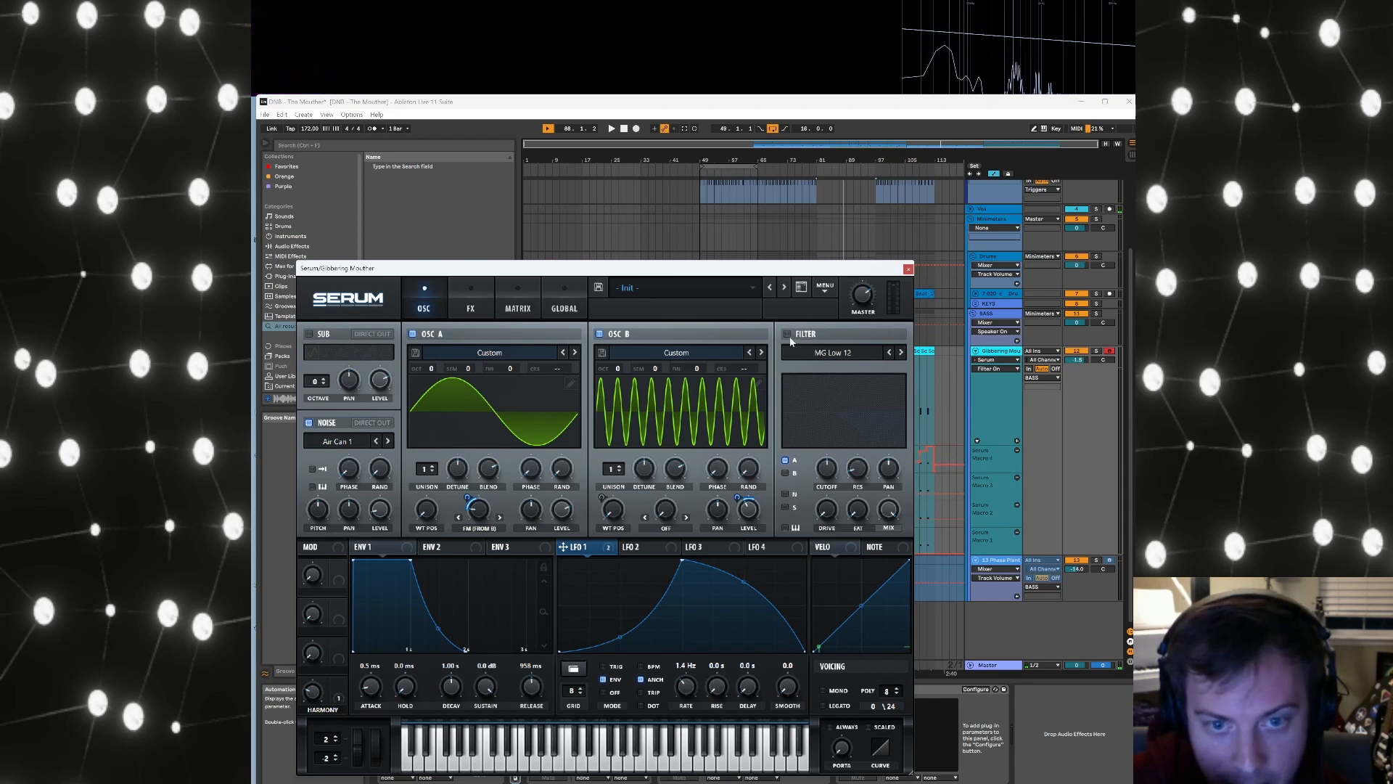
click(789, 336)
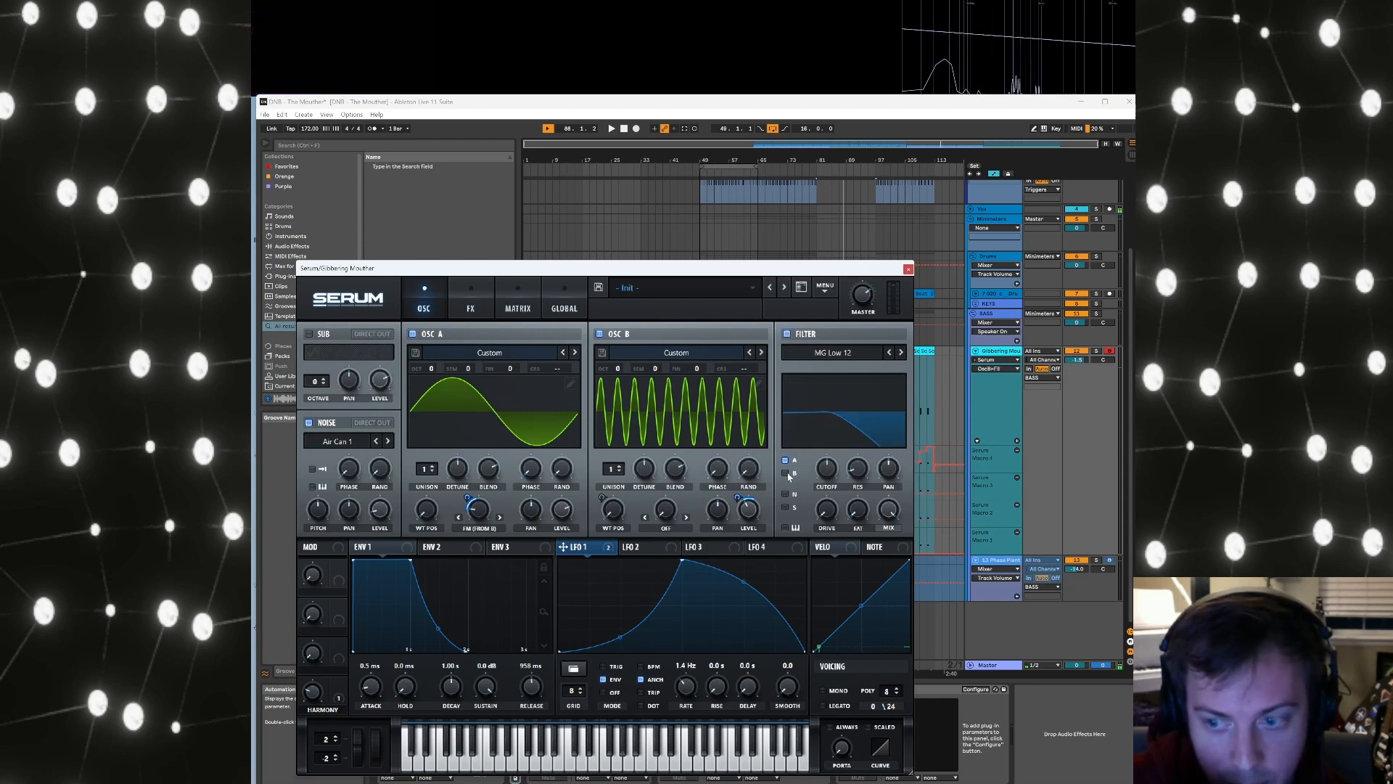
drag(826, 477, 825, 490)
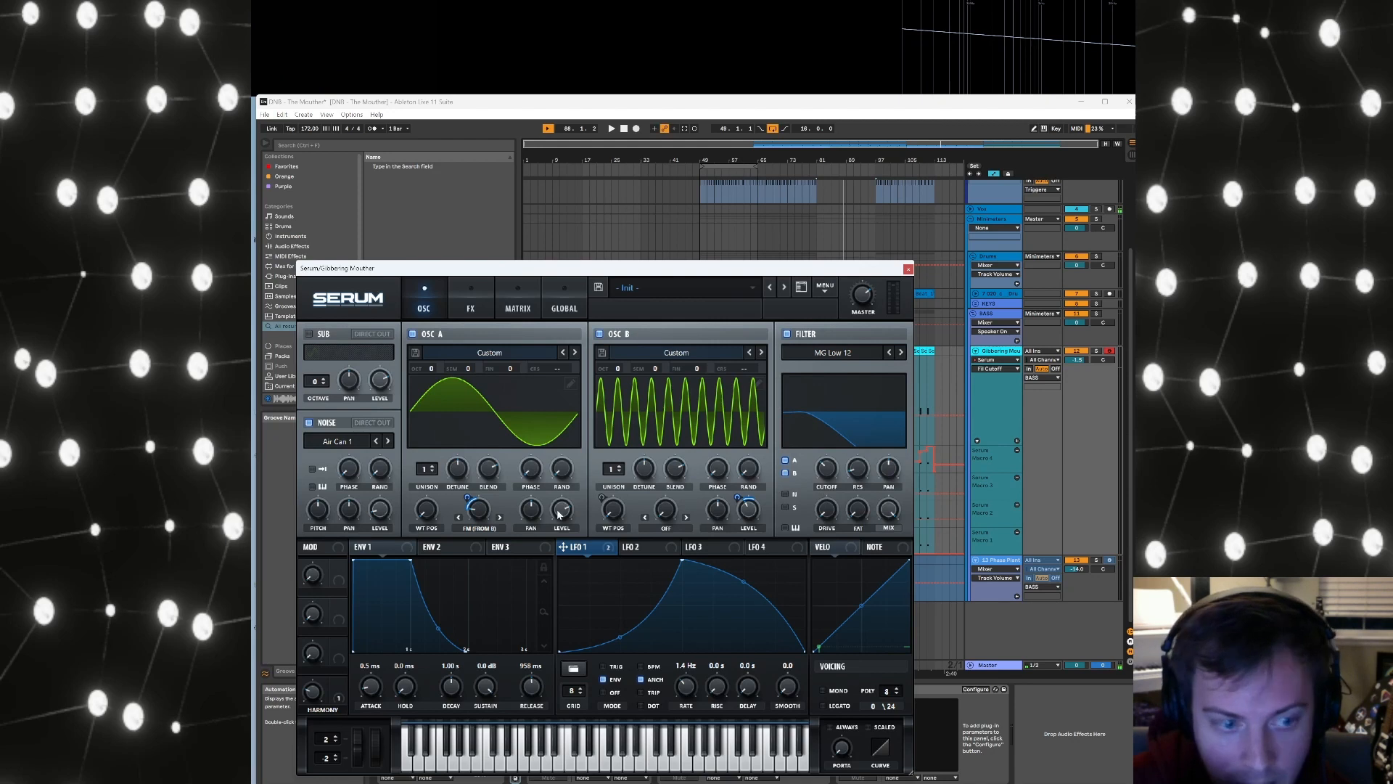
drag(388, 550, 815, 483)
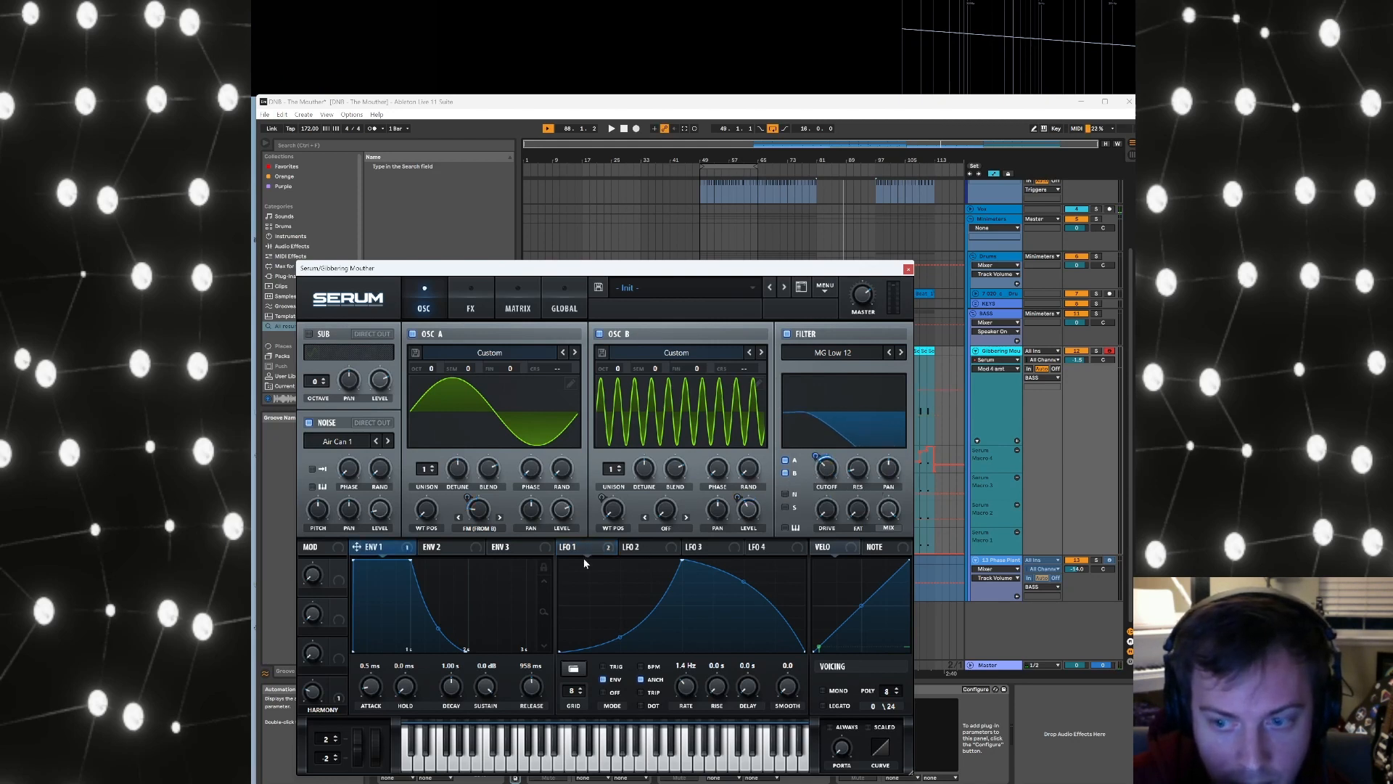
Shape envelope 2 with a 2.33 s decay, 0% sustain and 729 ms release, and modulate the filter cutoff with it
click(444, 547)
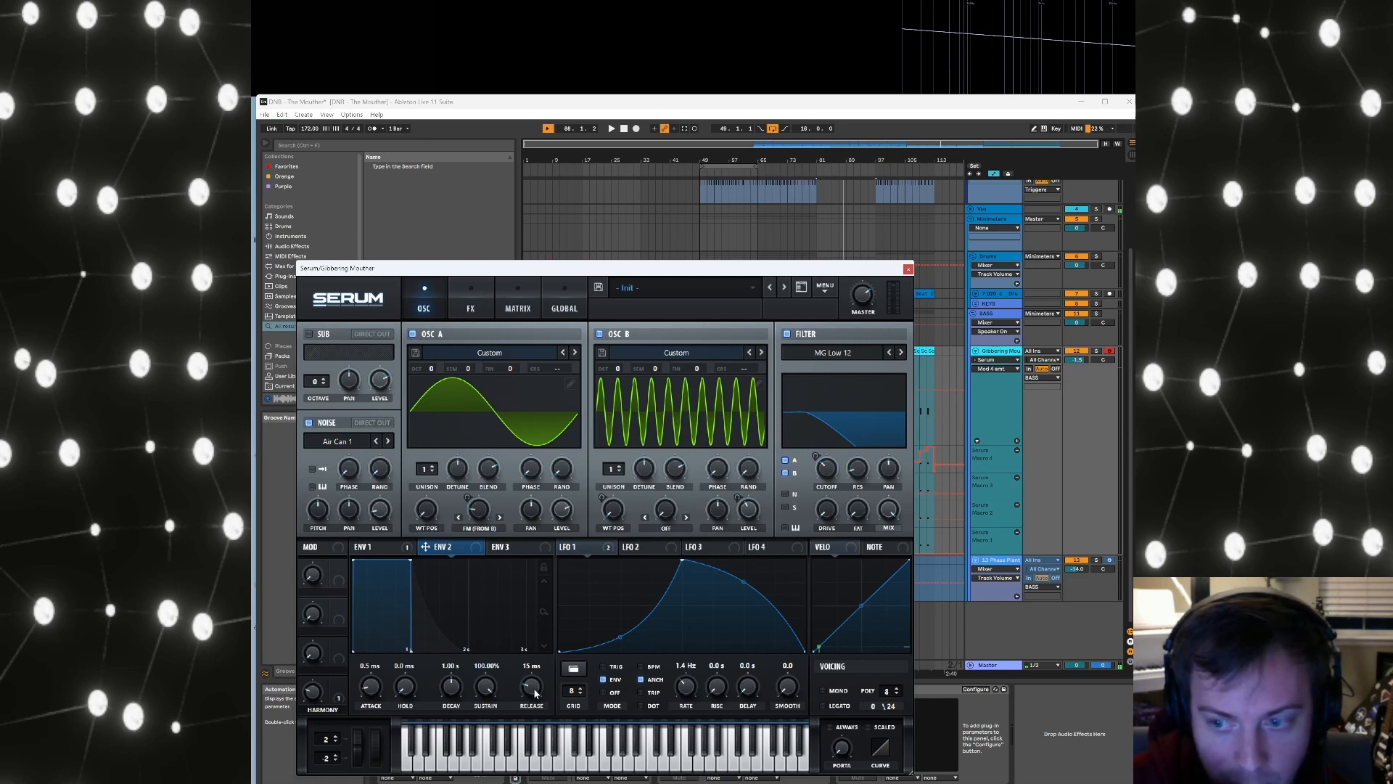
click(537, 694)
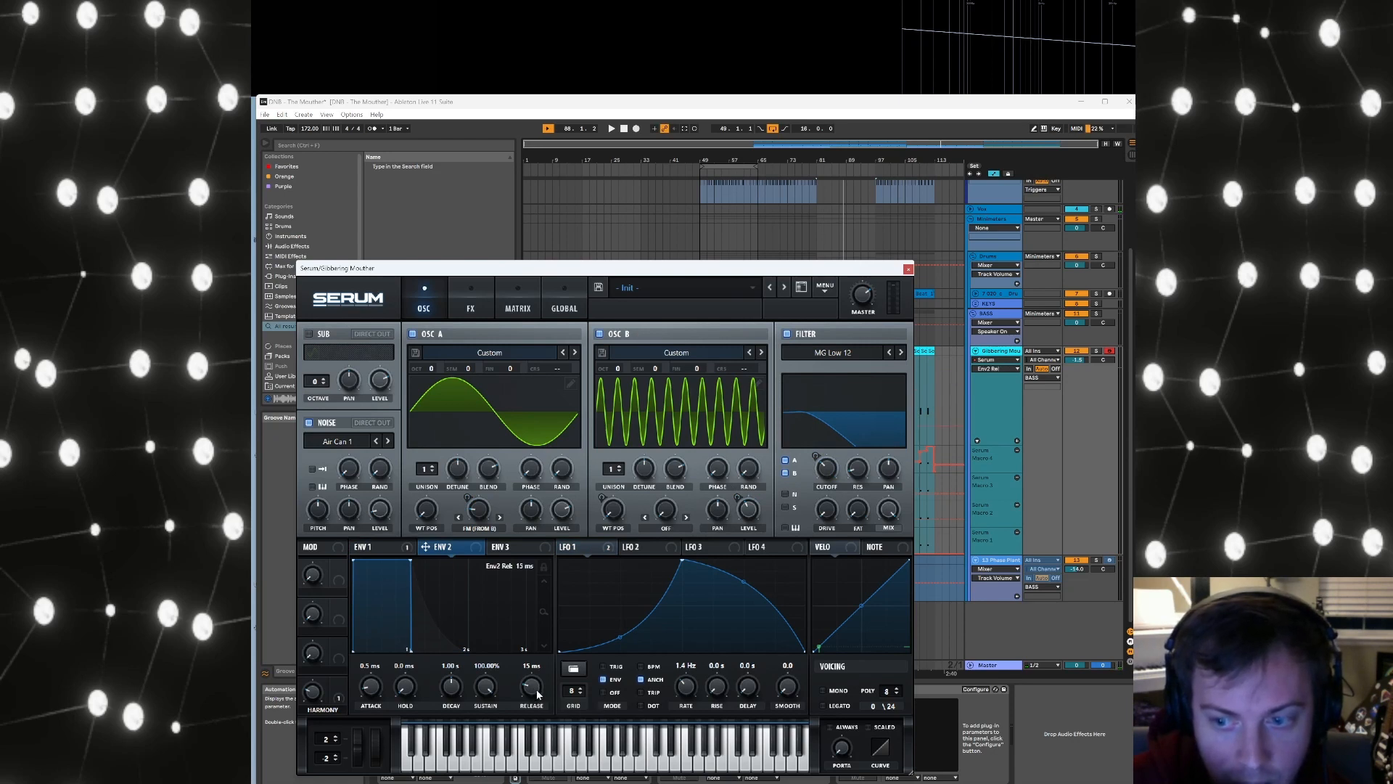
drag(543, 690, 456, 684)
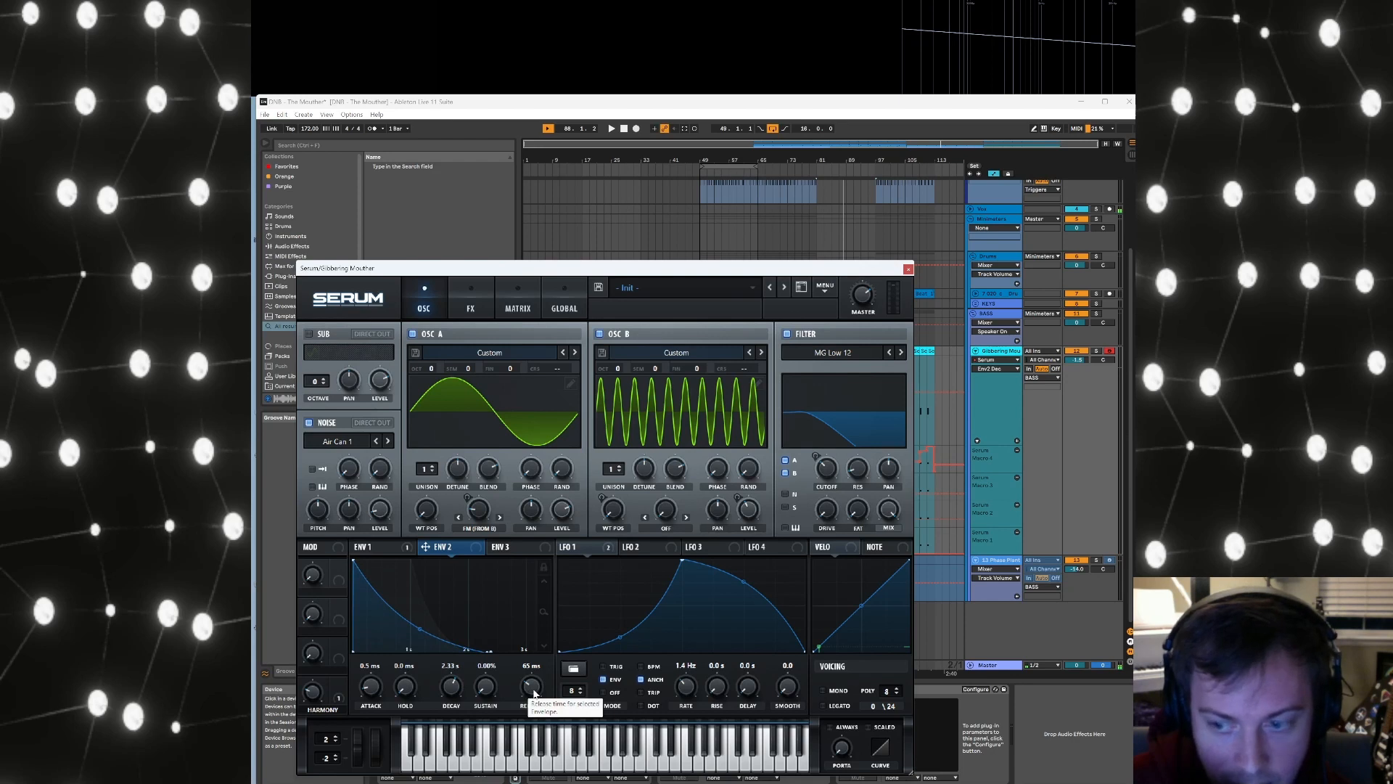
drag(537, 693, 542, 684)
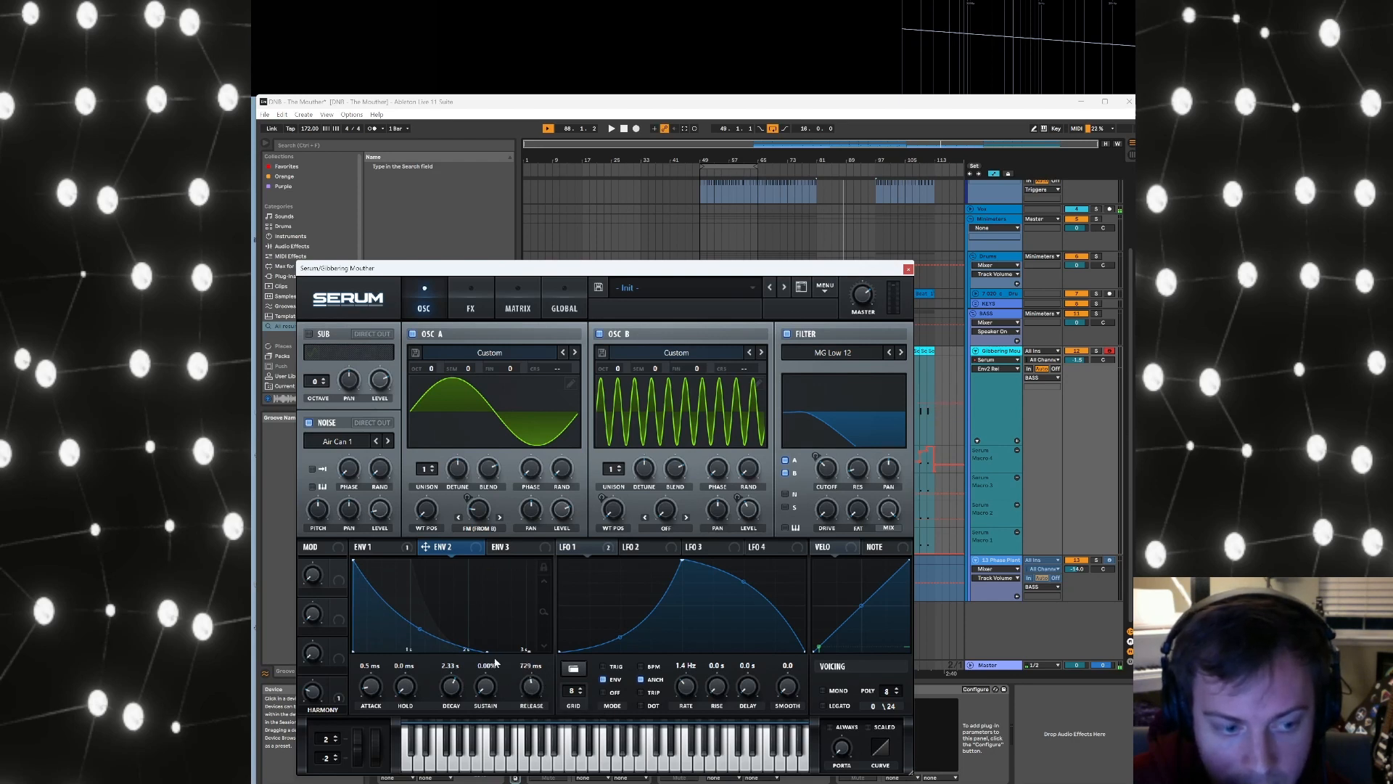
drag(831, 465, 819, 478)
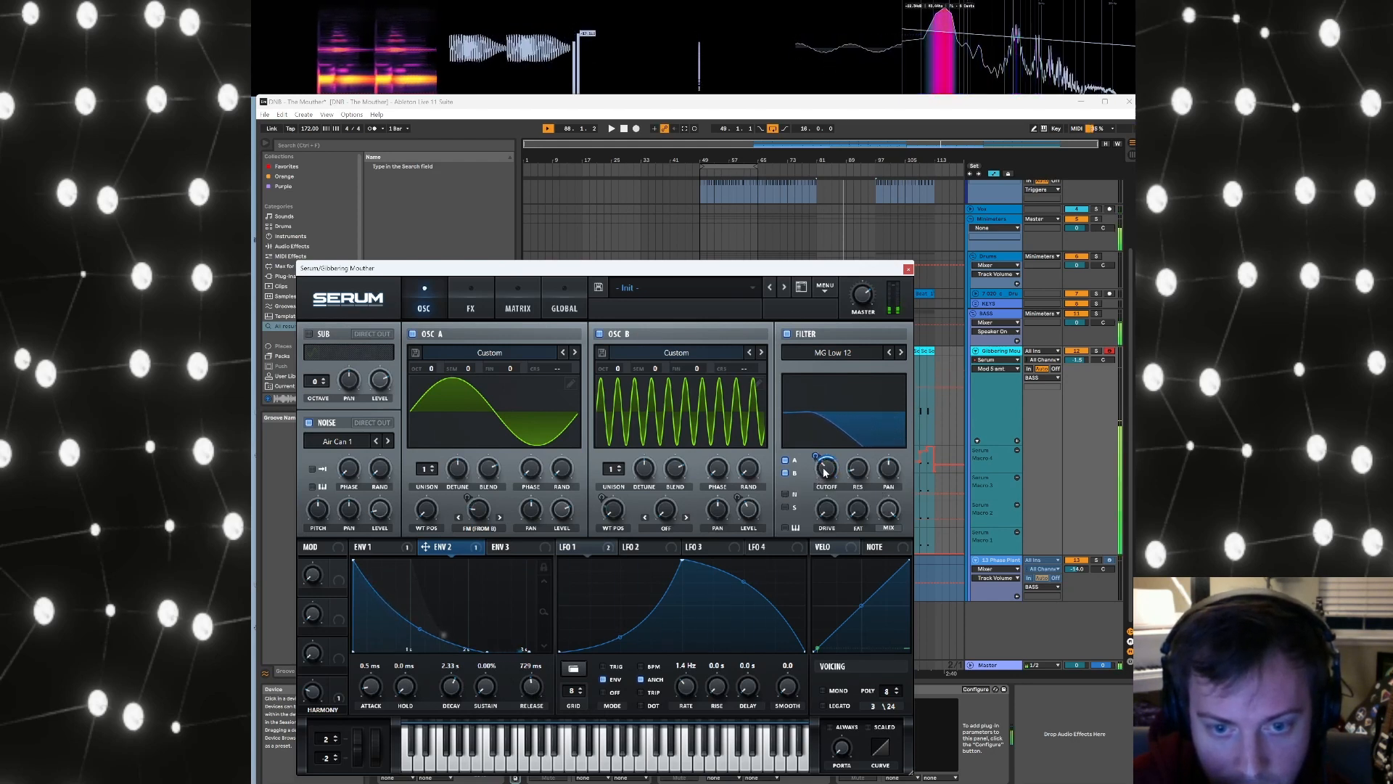
click(1066, 471)
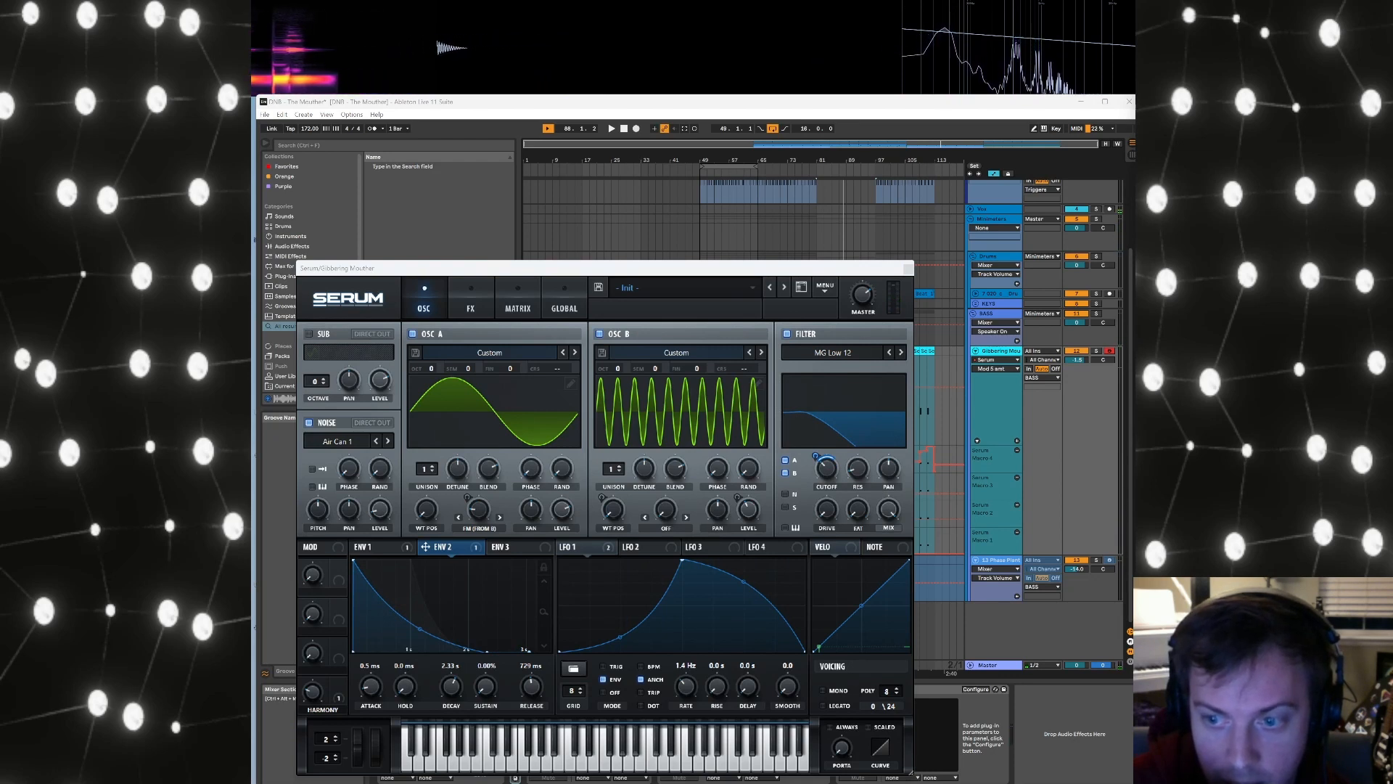
Enable the SoftClip distortion effect and give envelope 3 a 2.16 s decay, 75.44% sustain and a longer release
click(479, 307)
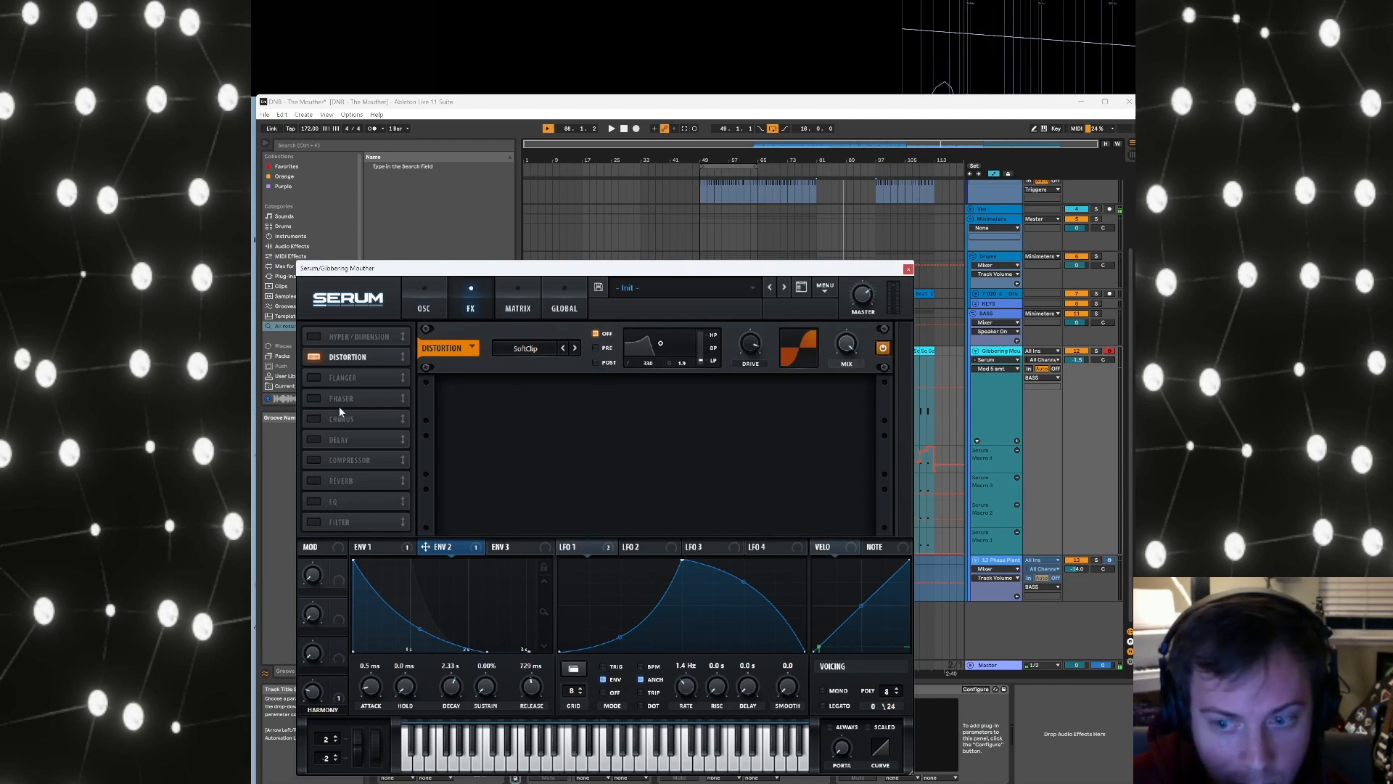
click(518, 548)
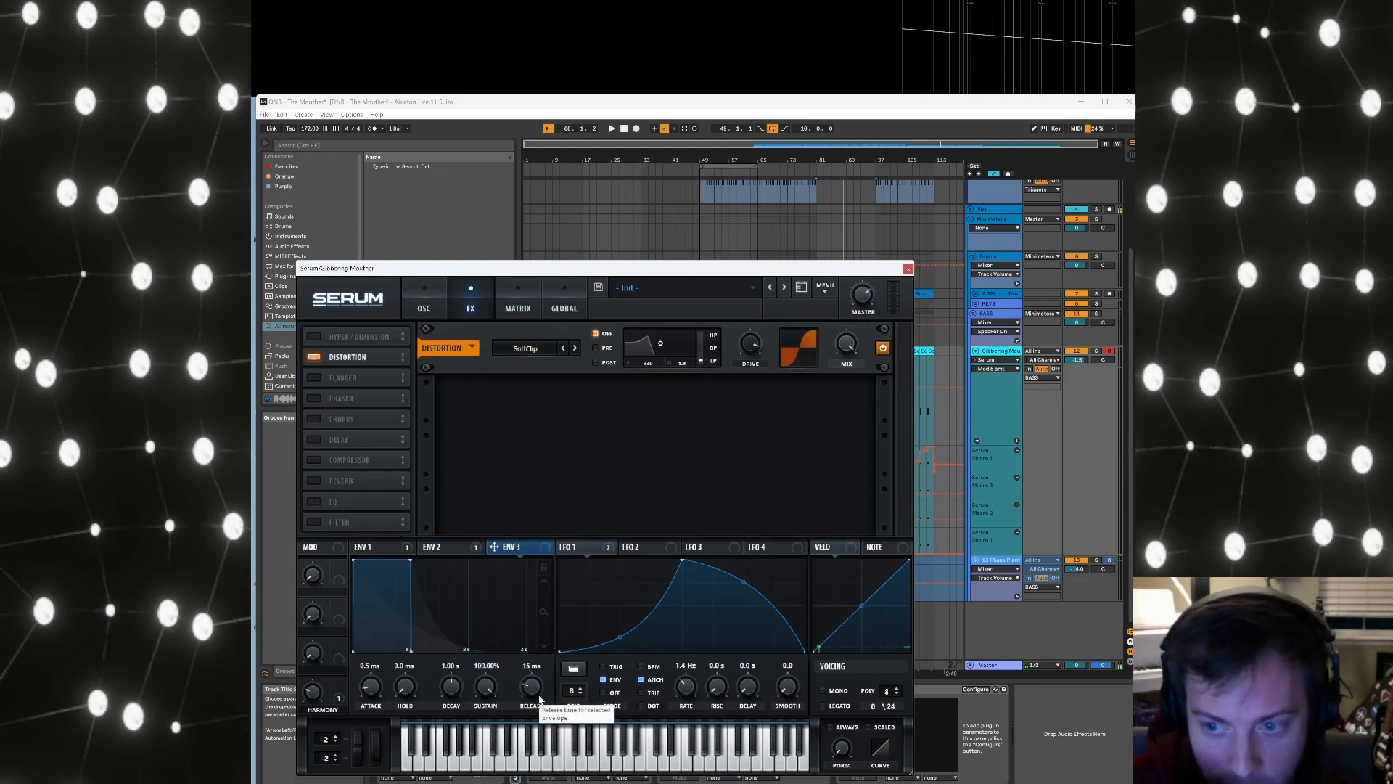
drag(486, 688, 458, 682)
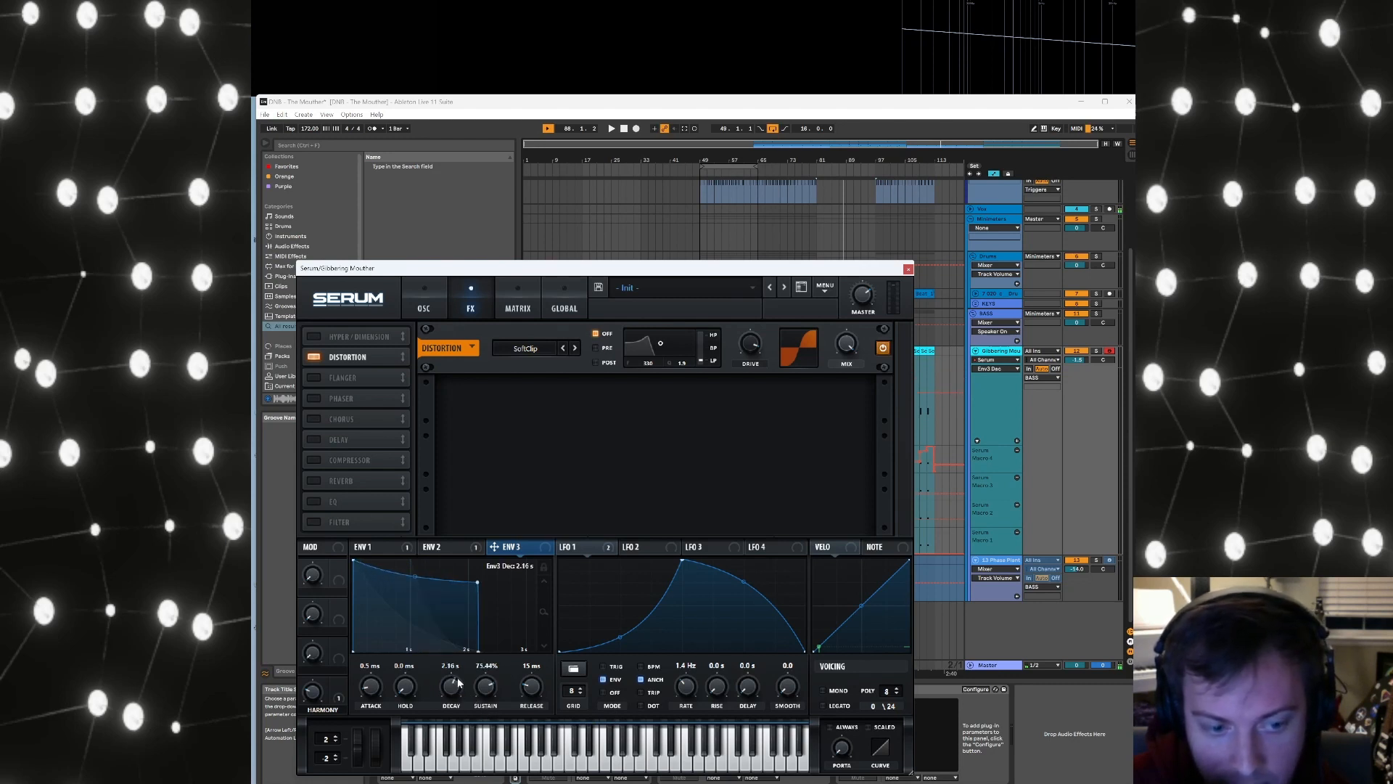
drag(545, 686, 541, 674)
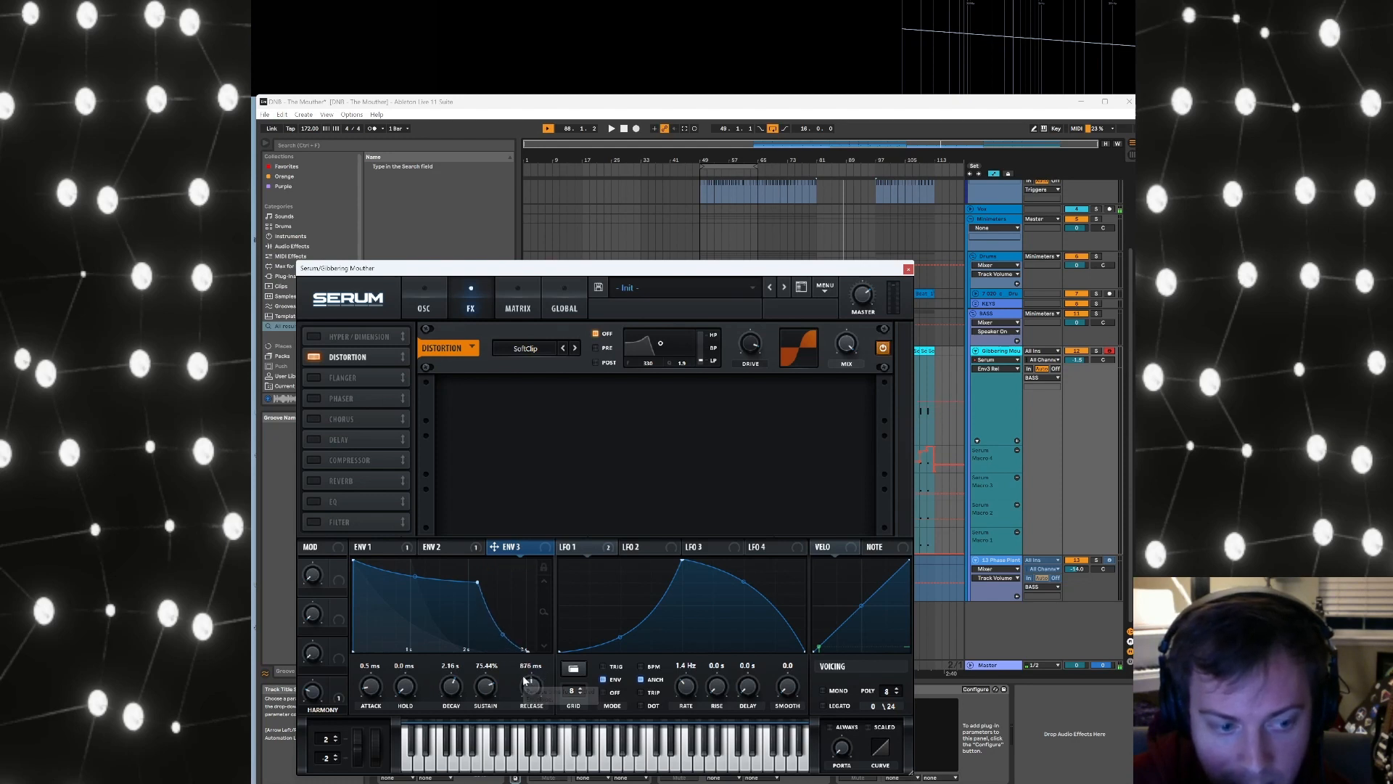
Add the EQ effect directly after the distortion and modulate its high-band gain with envelope 3 at an amount of 12
click(325, 506)
drag(340, 506, 347, 446)
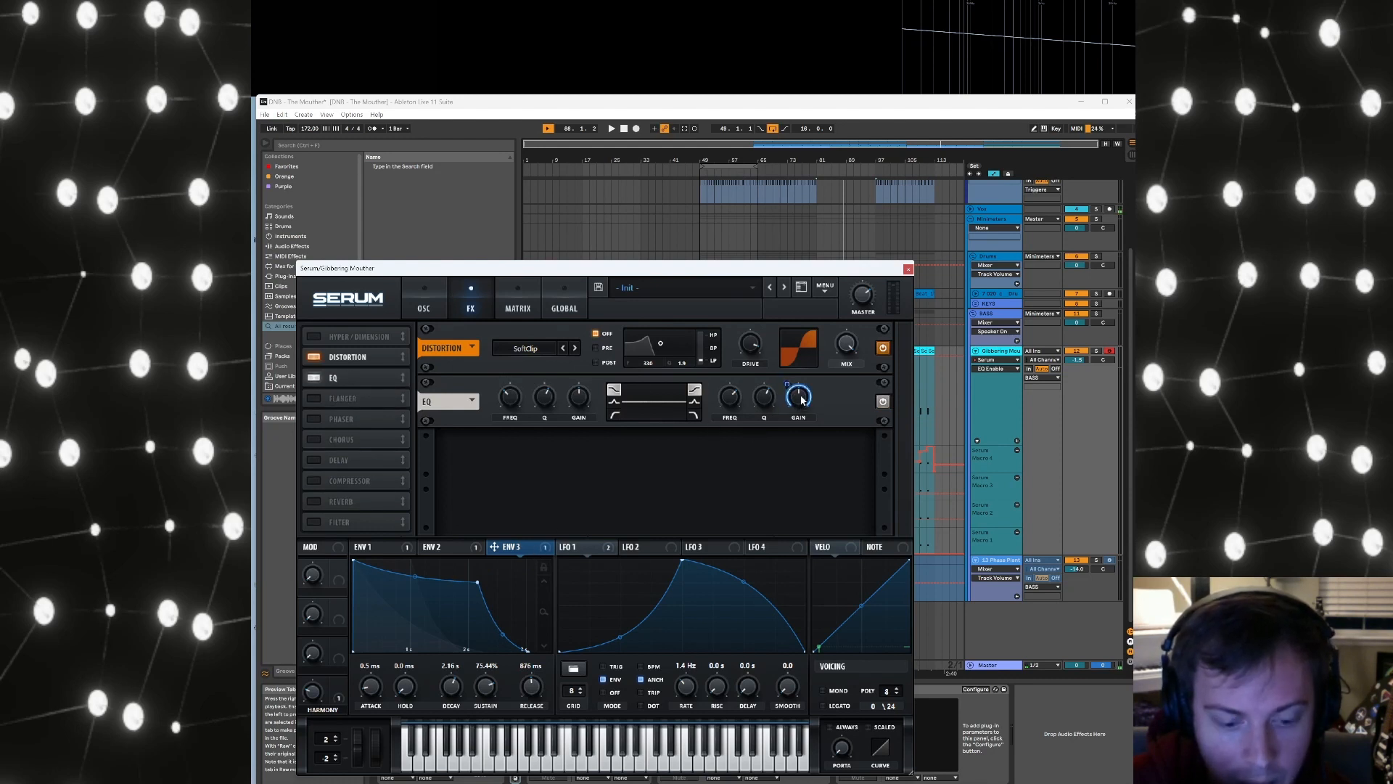
scroll(801, 400, up, 2)
key(space)
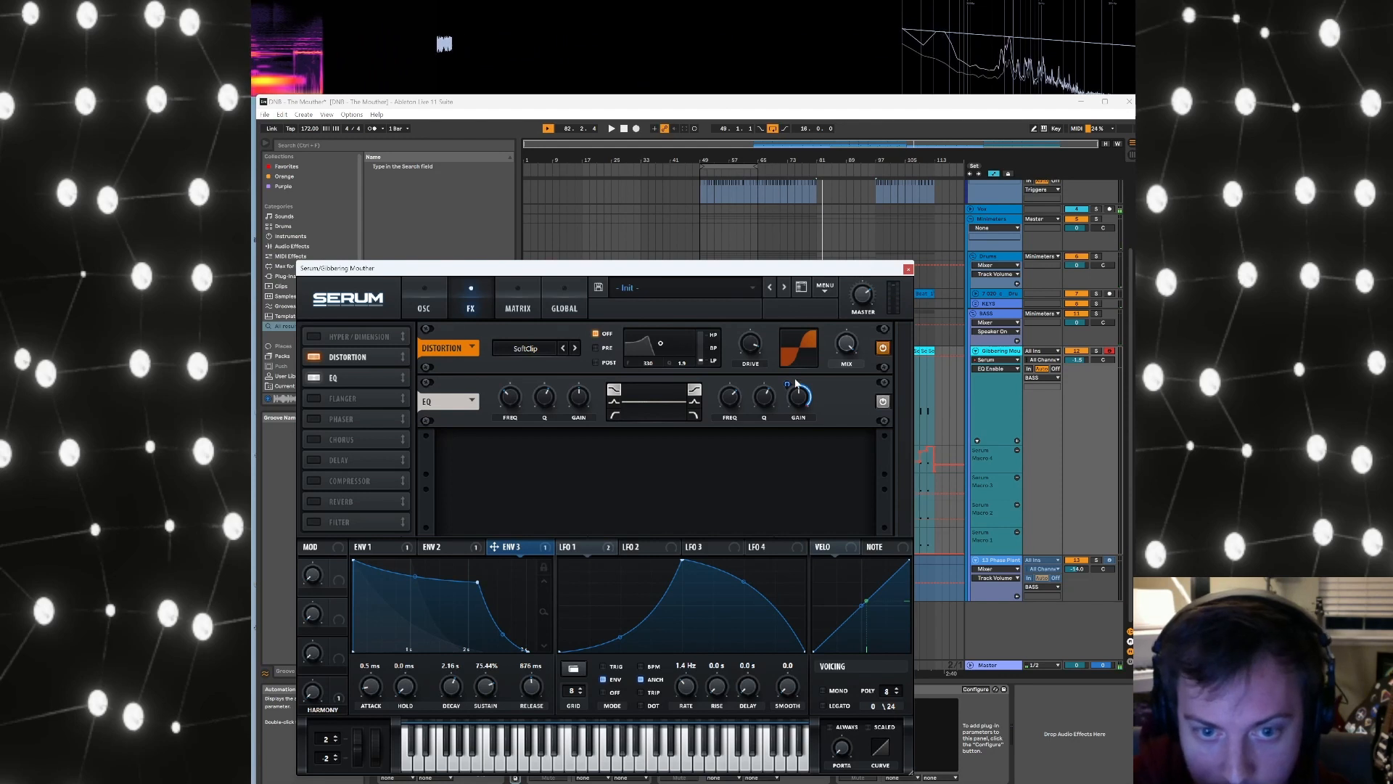
mouse_move(796, 385)
mouse_down()
mouse_move(784, 434)
mouse_move(796, 411)
mouse_up()
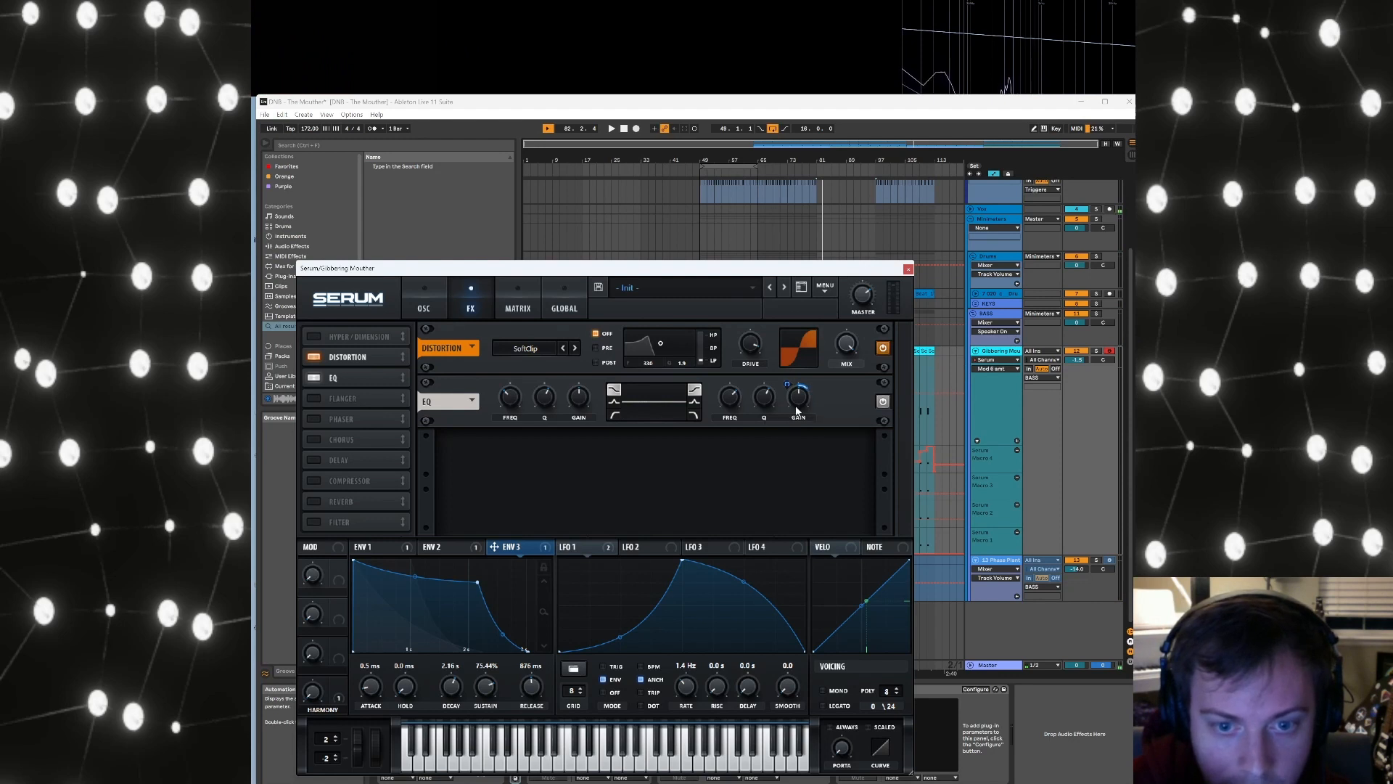
mouse_move(794, 390)
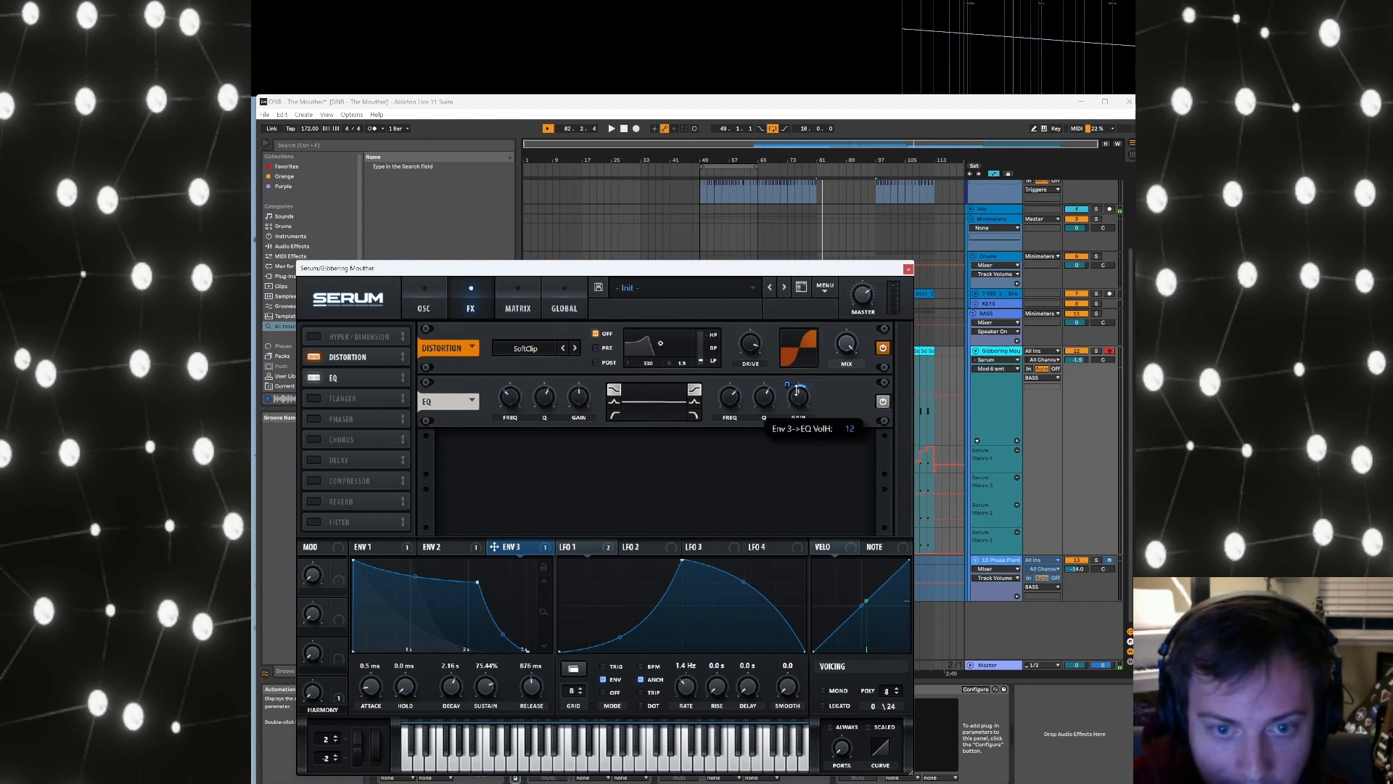
Adjust the EQ's high-band frequency, cut its low-band gain to about -9 dB and modulate that gain moderately with envelope 3
click(741, 400)
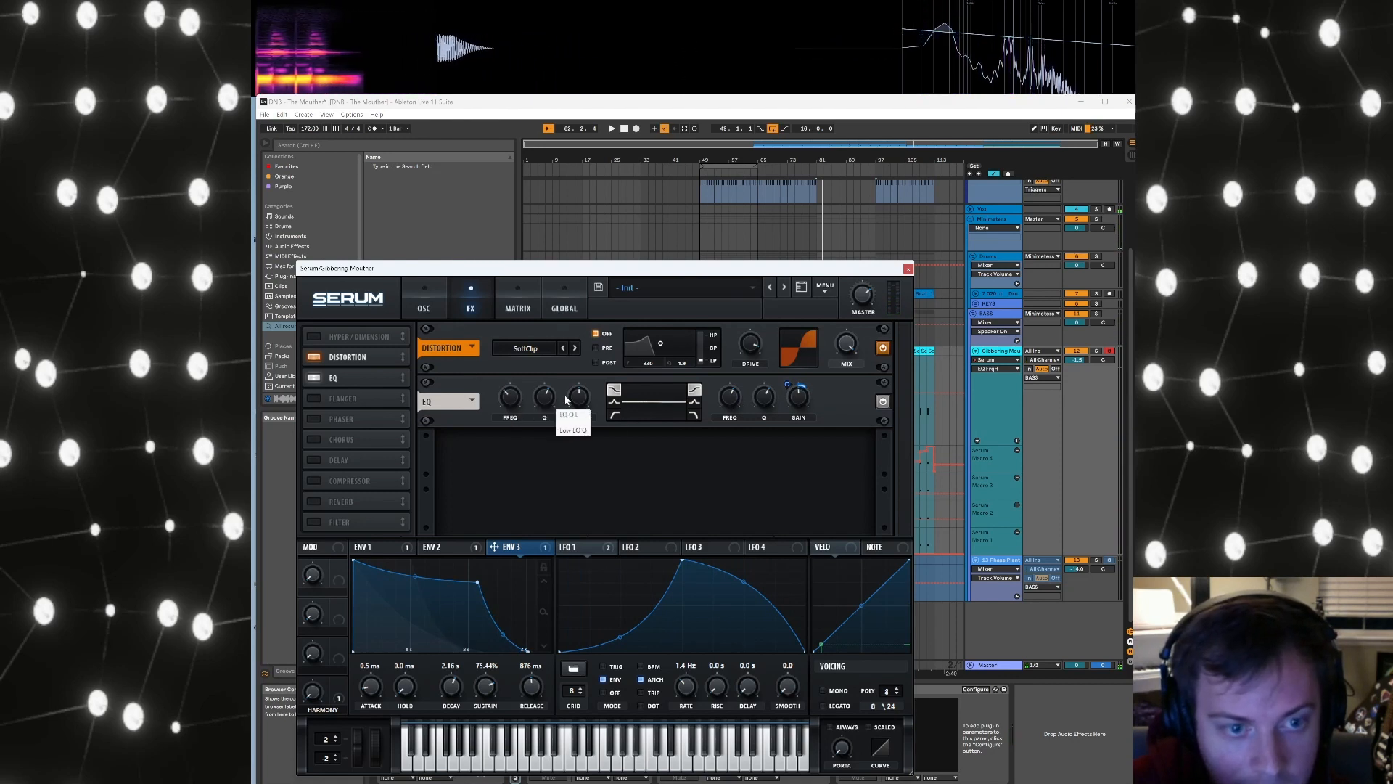
drag(578, 399, 573, 419)
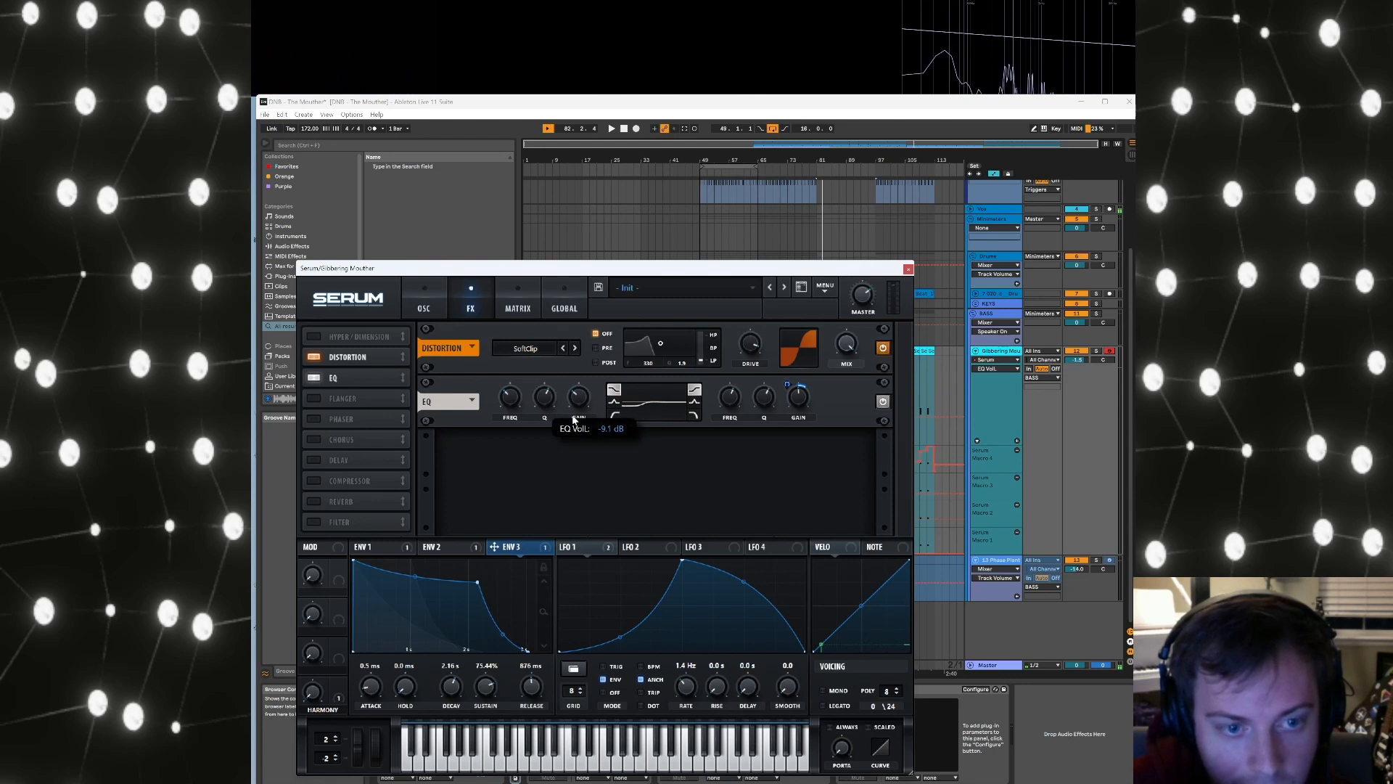
drag(572, 423, 572, 425)
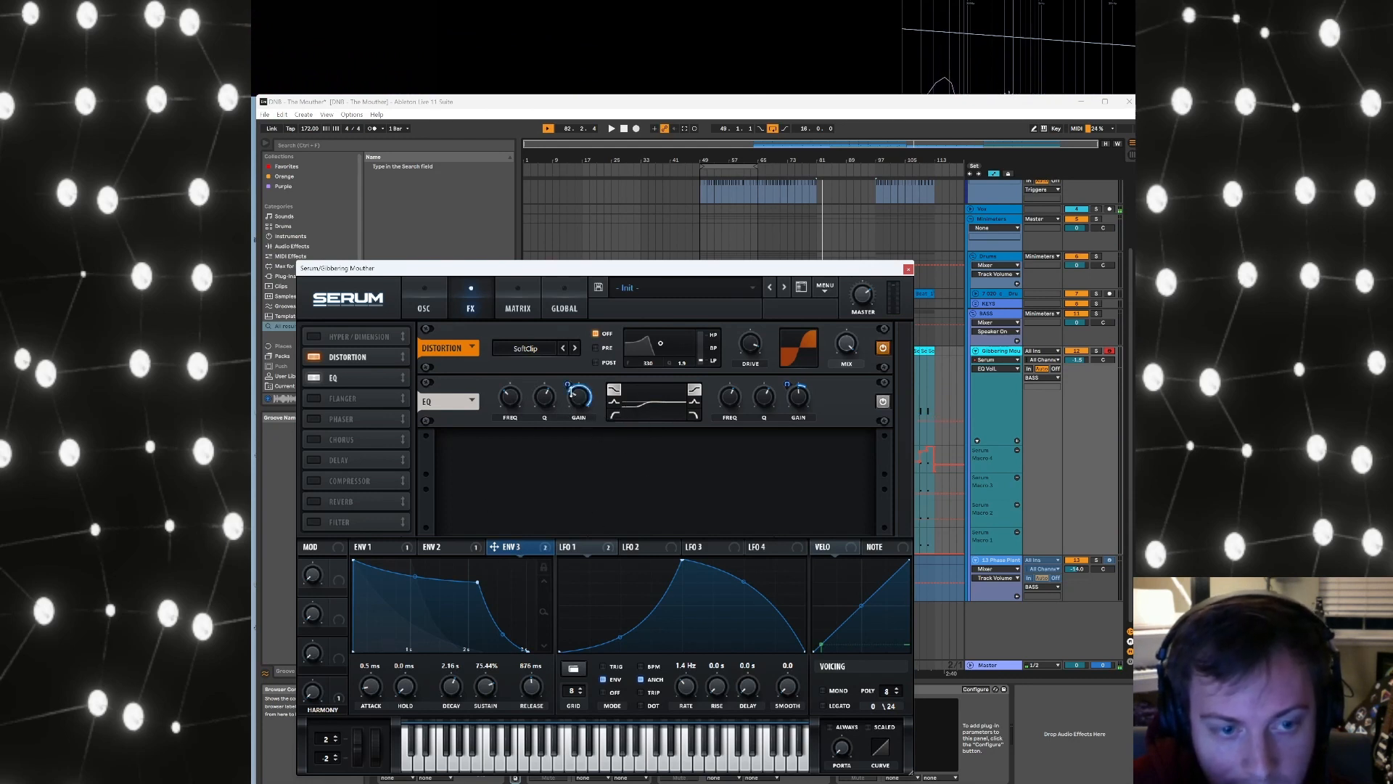
drag(571, 392, 568, 415)
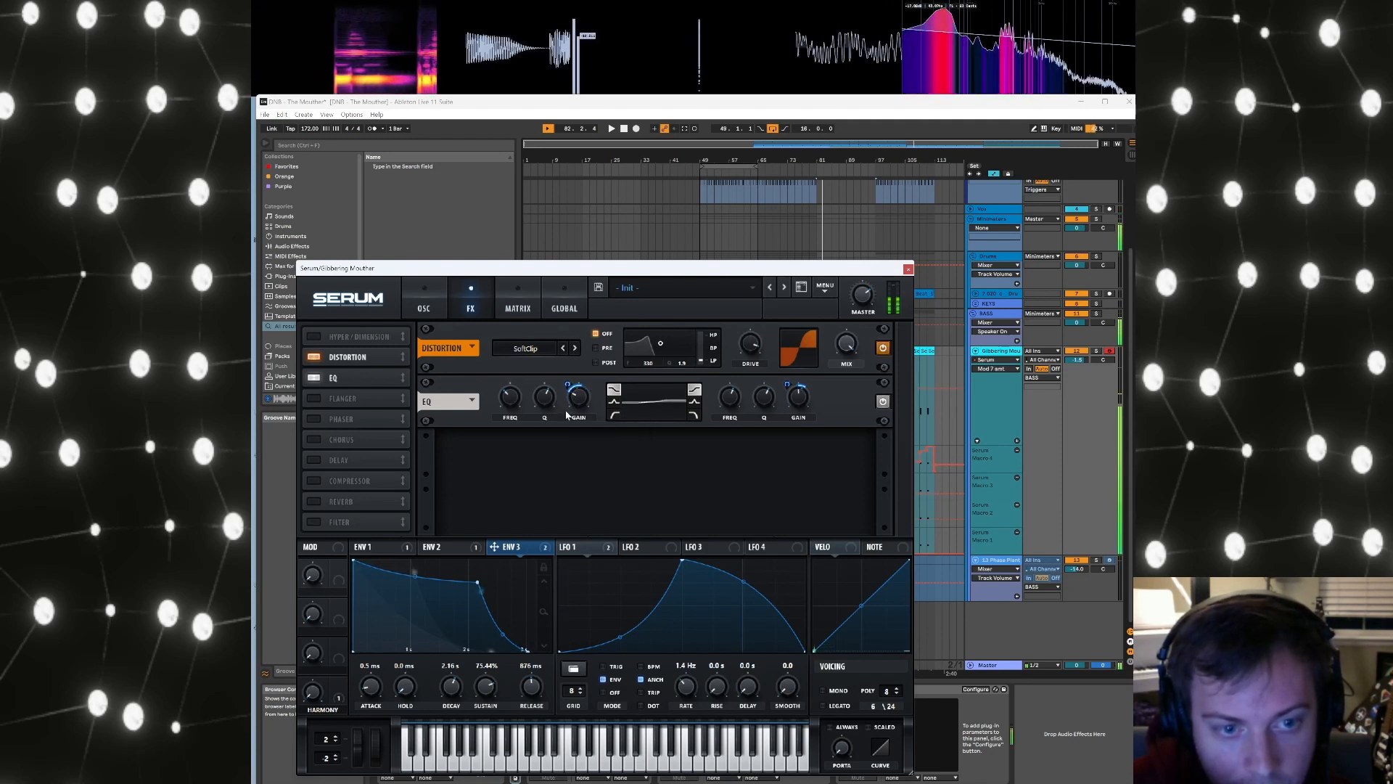
right_click(567, 411)
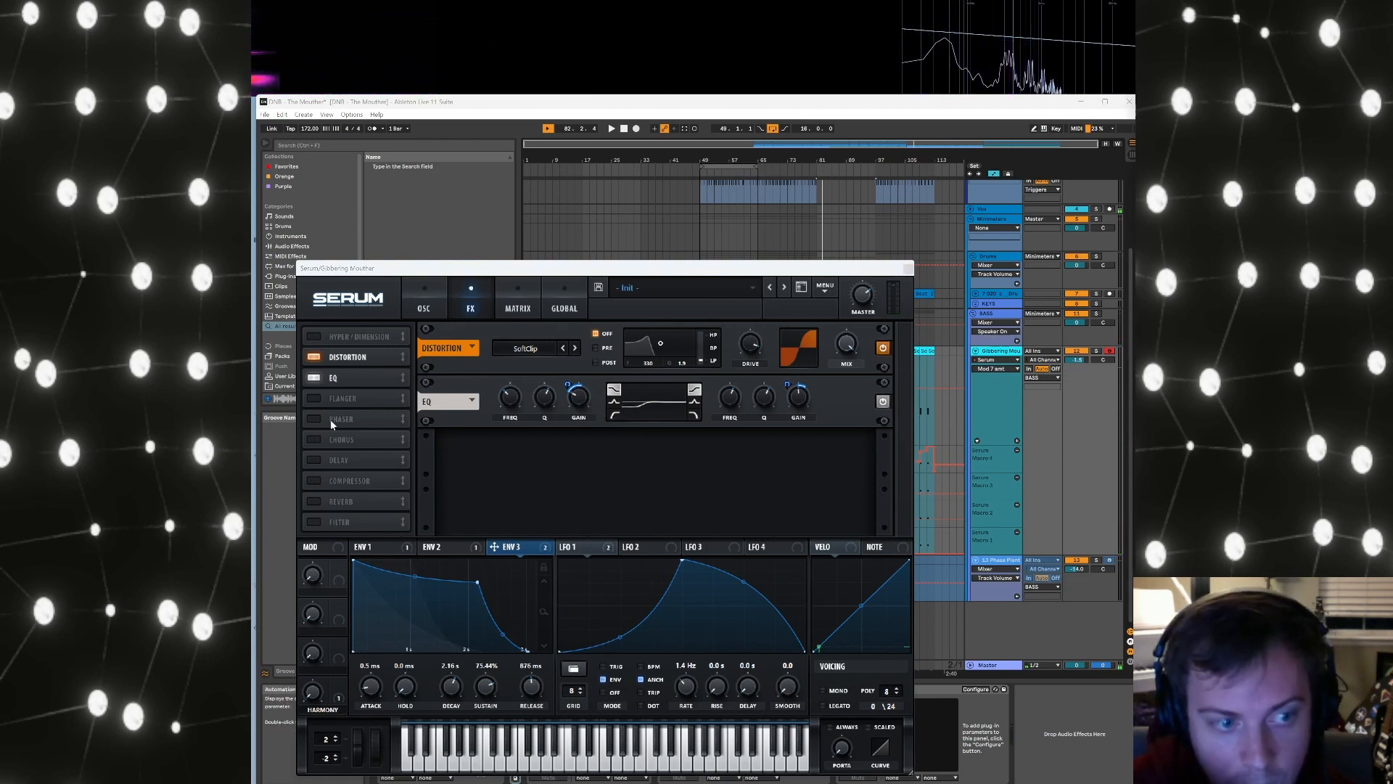
Add the chorus effect with a 0.02 Hz rate, a reduced depth and a shorter second delay
click(314, 441)
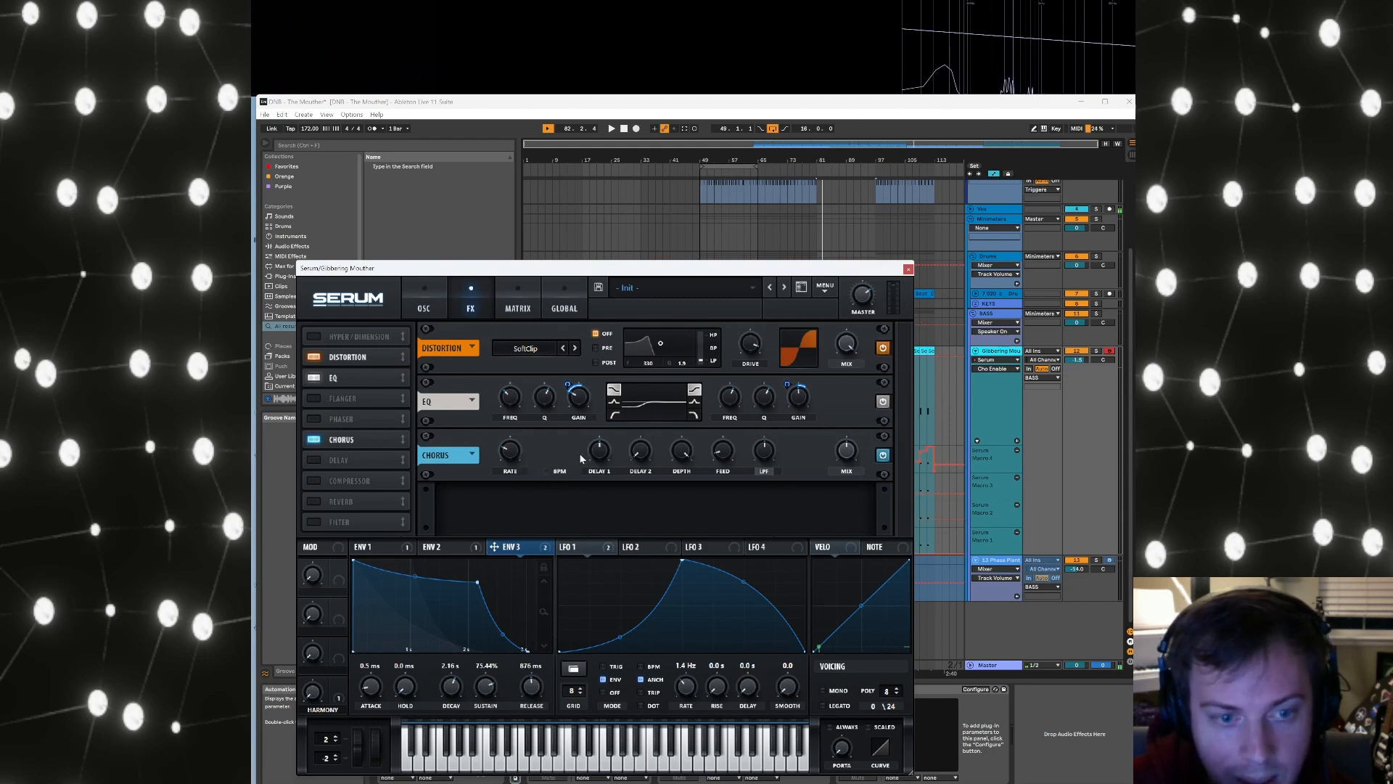
click(506, 451)
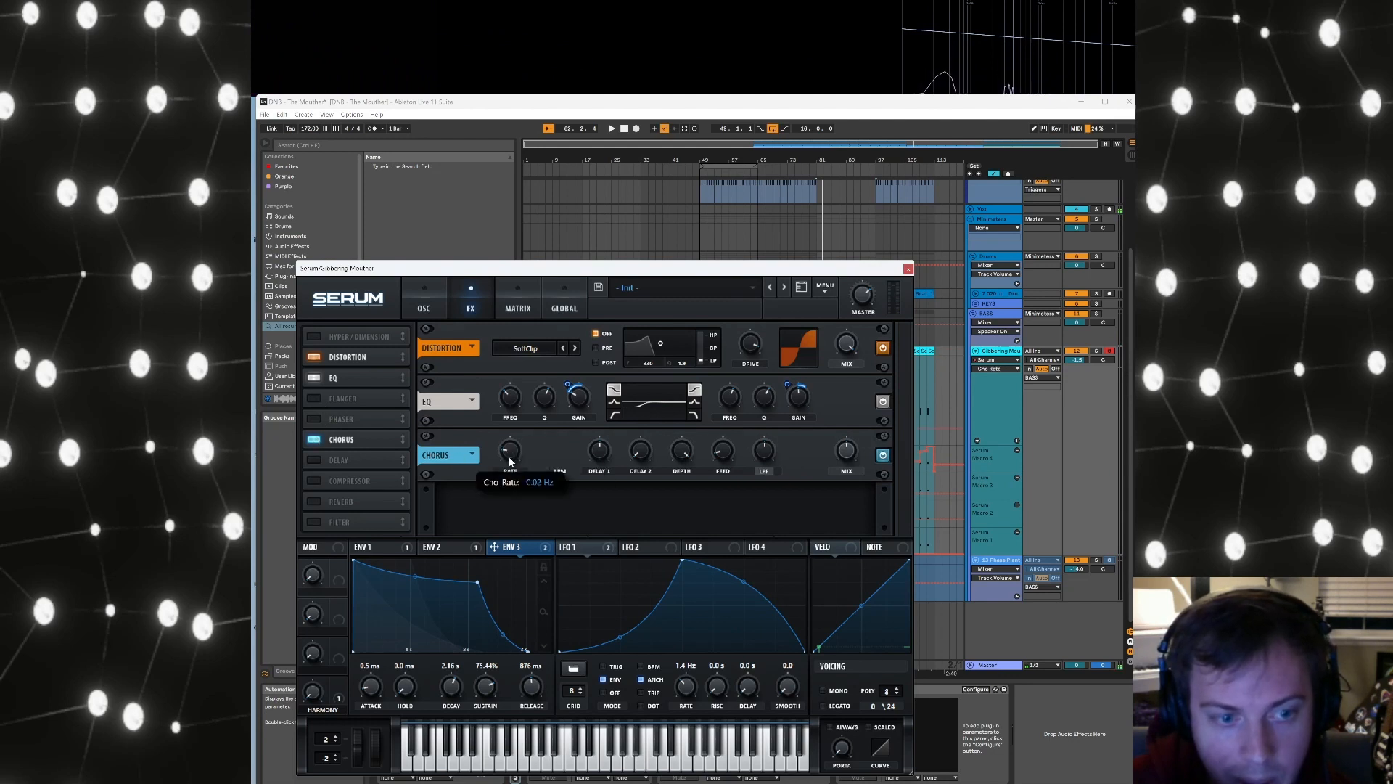
click(682, 453)
drag(664, 494, 658, 508)
click(642, 455)
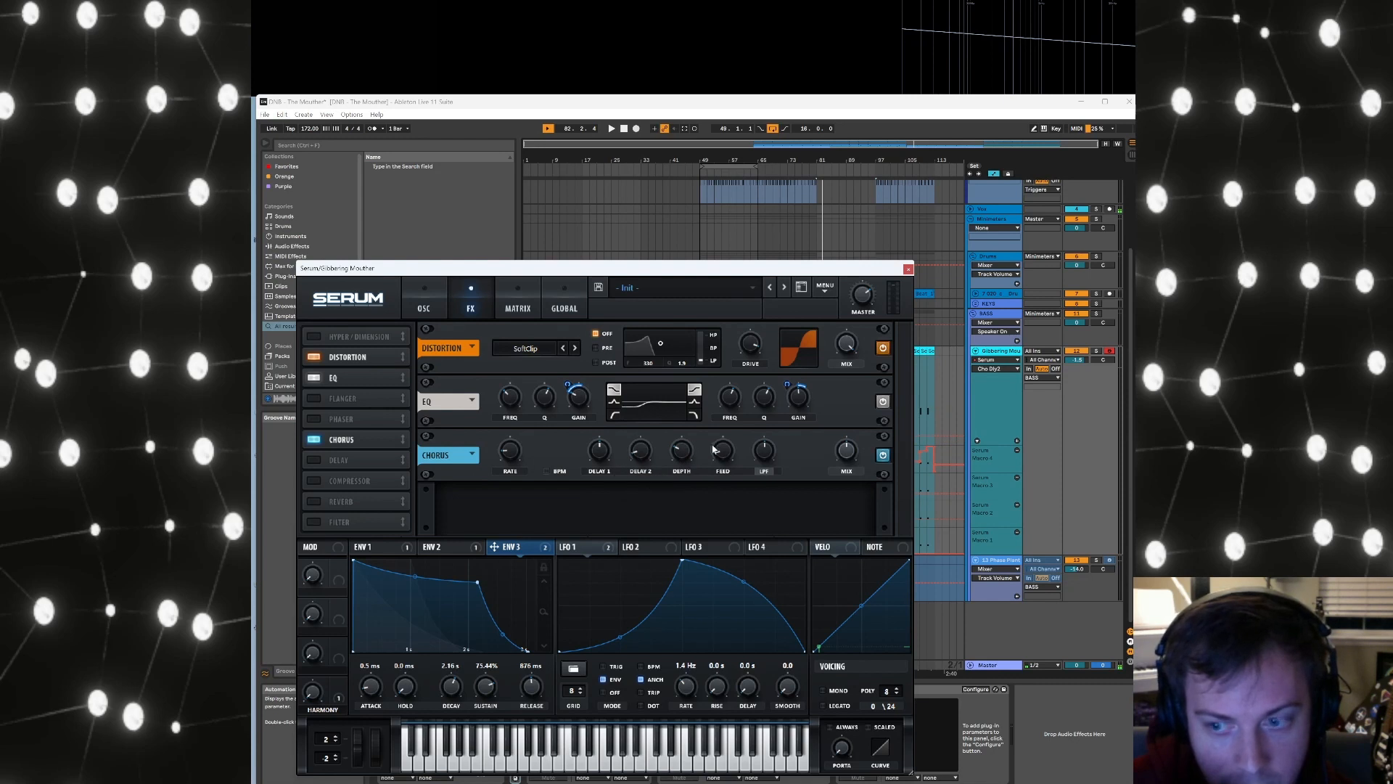
Raise the chorus's low-pass cutoff, lower its mix and modulate the mix with envelope 3
click(764, 453)
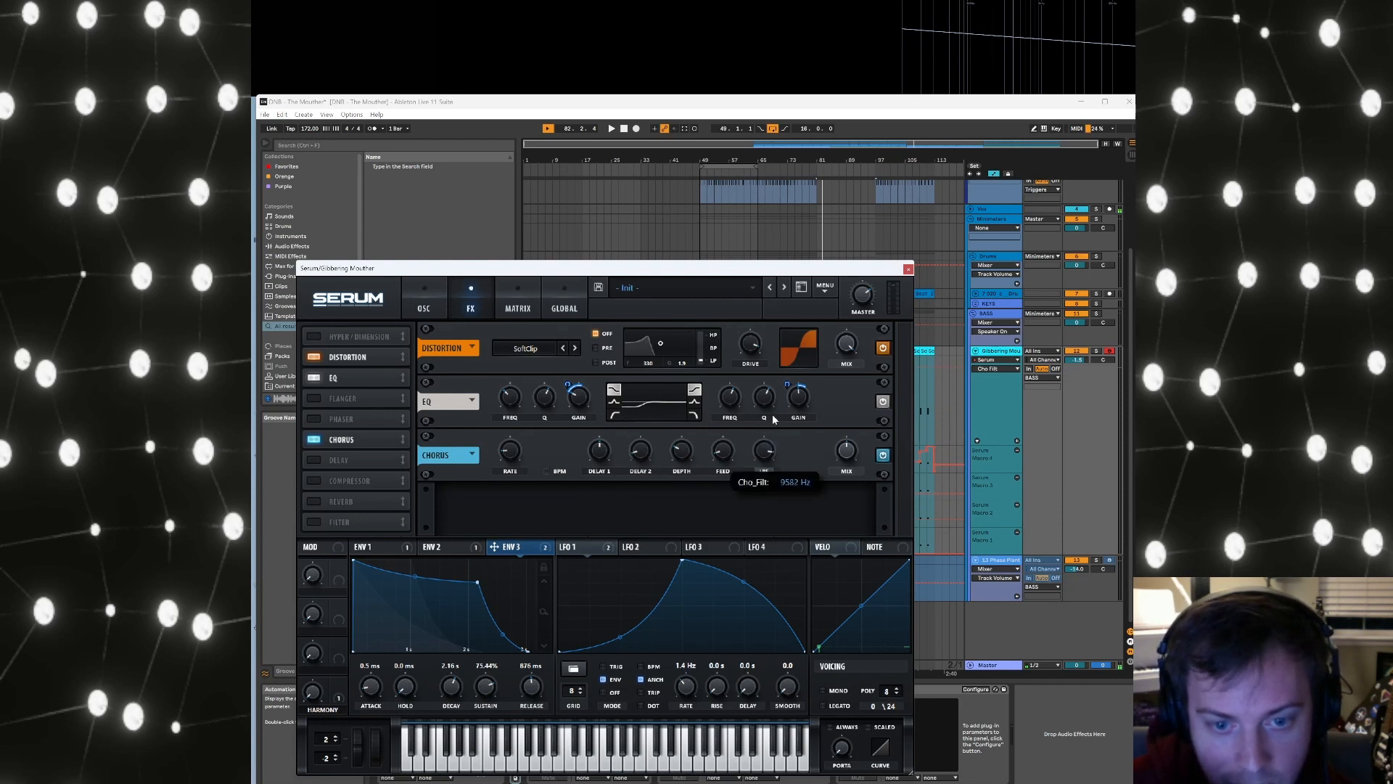
click(846, 463)
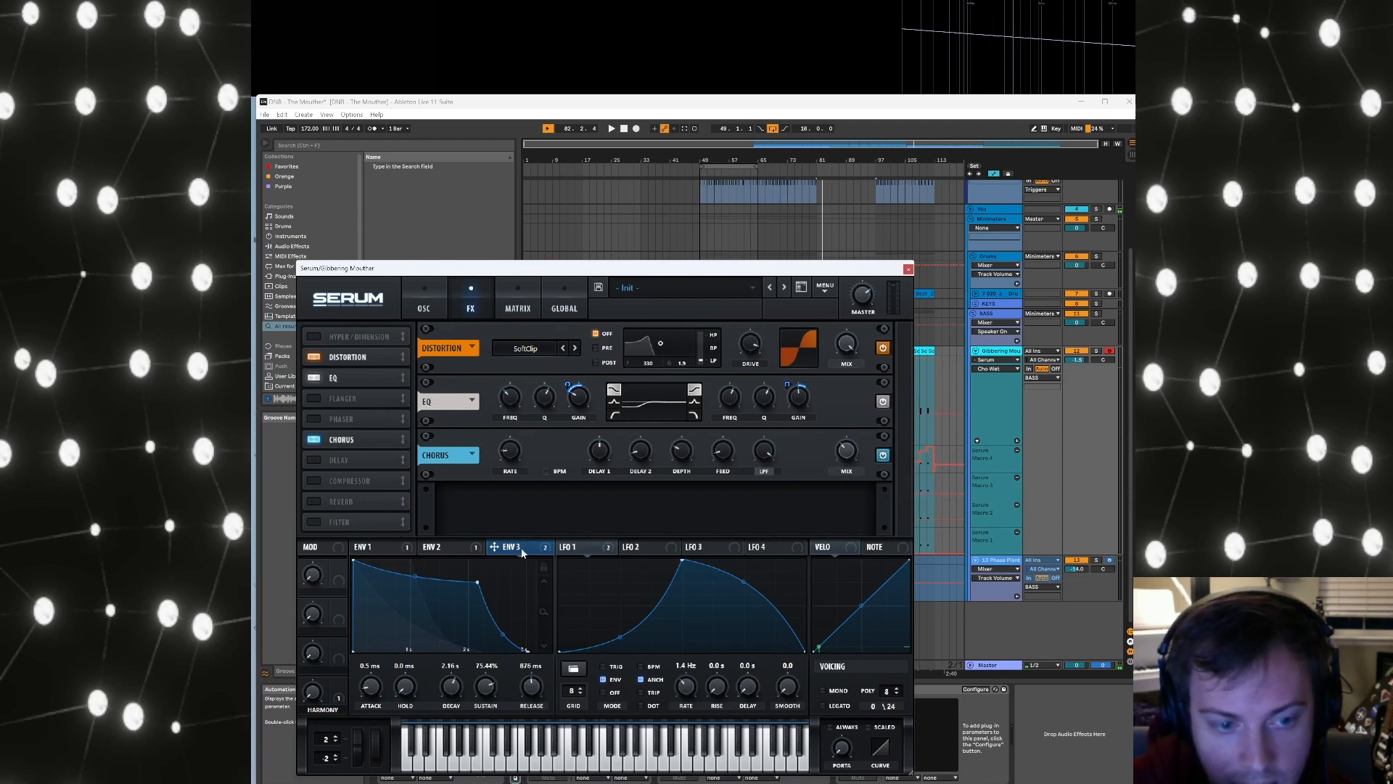
click(832, 452)
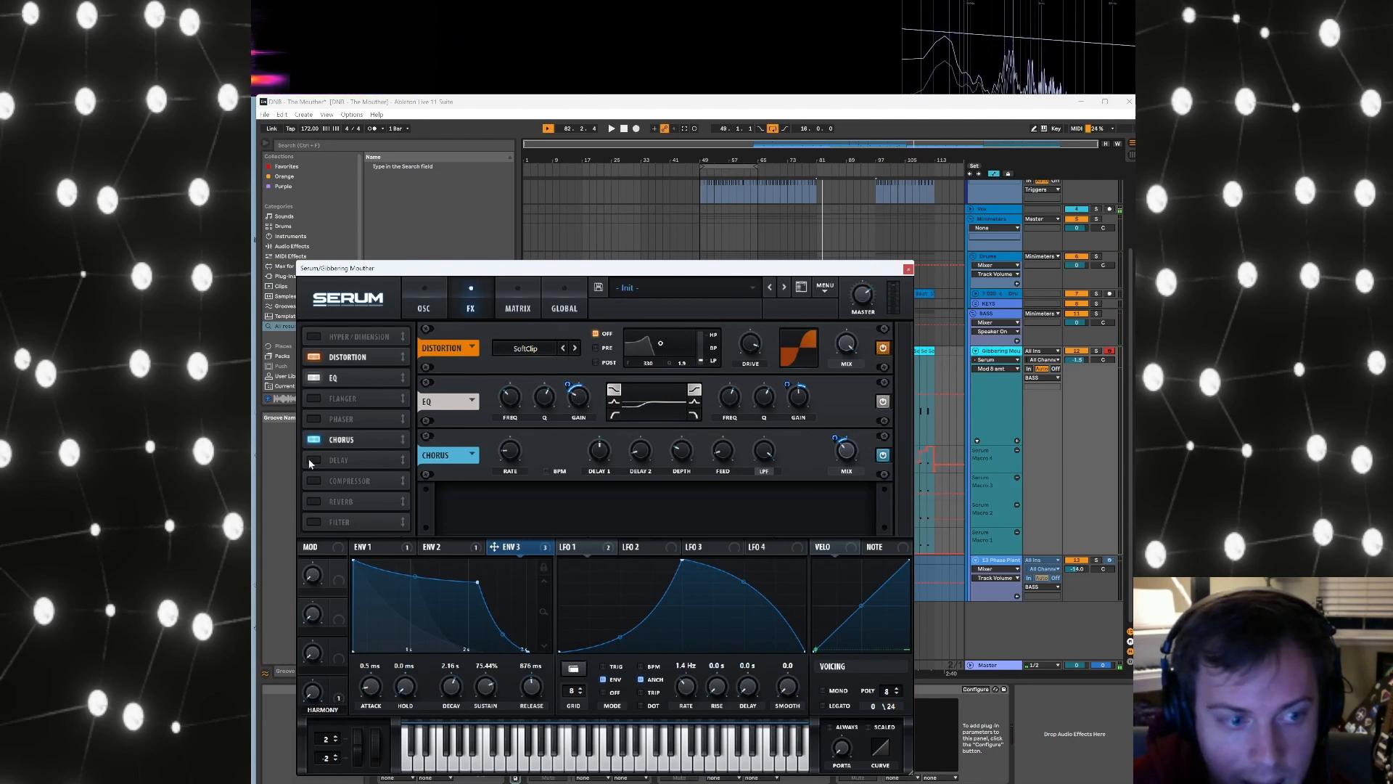
Move Hyper/Dimension after the chorus in the effects order, enable it, and adjust the Hyper detune and mix
drag(351, 338, 370, 457)
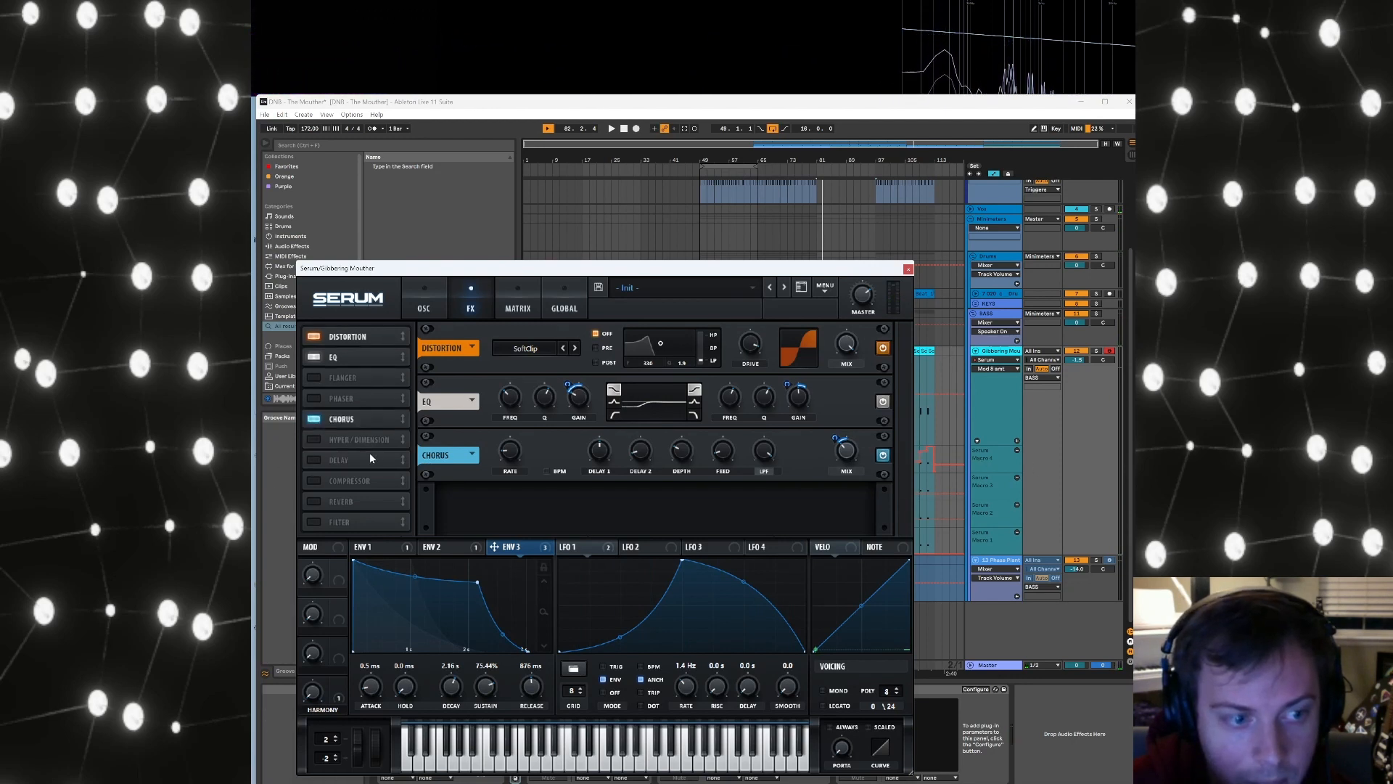
click(313, 440)
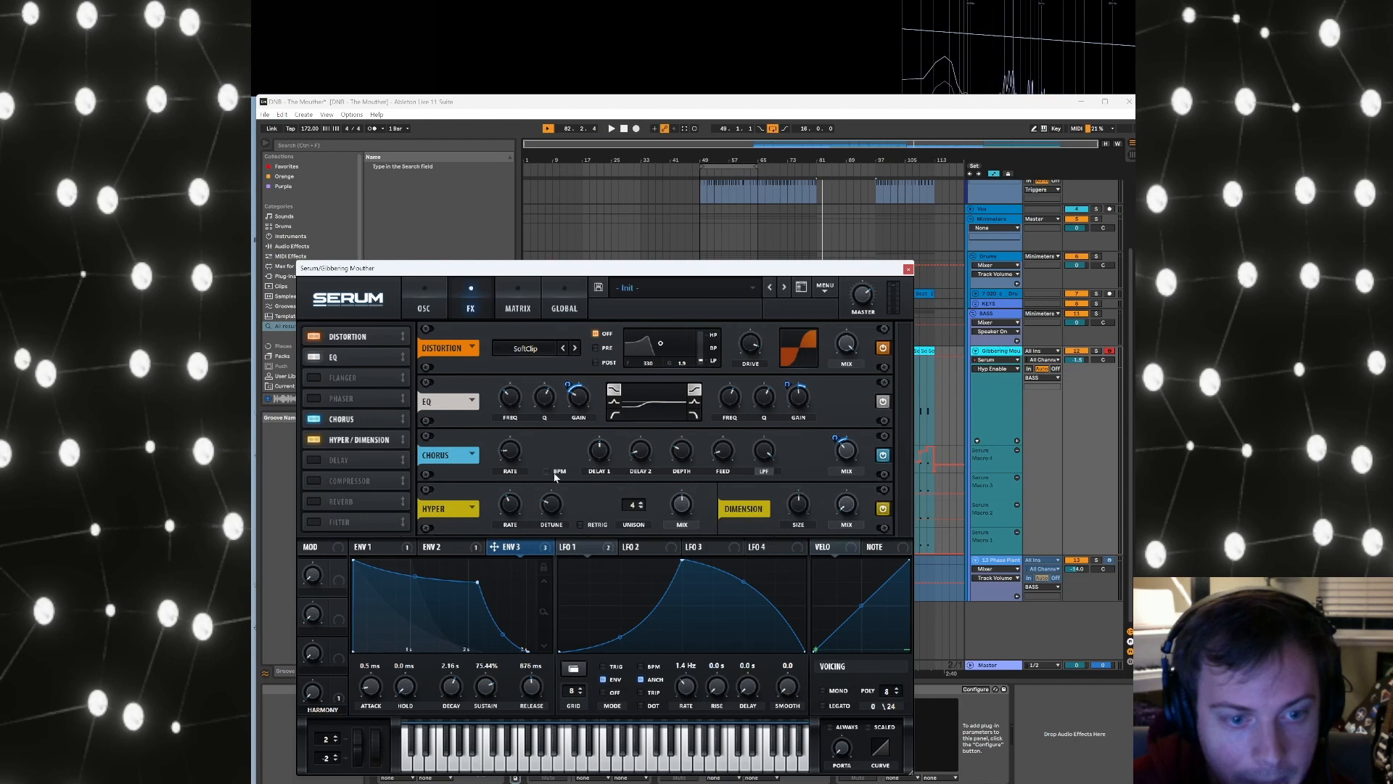
click(684, 506)
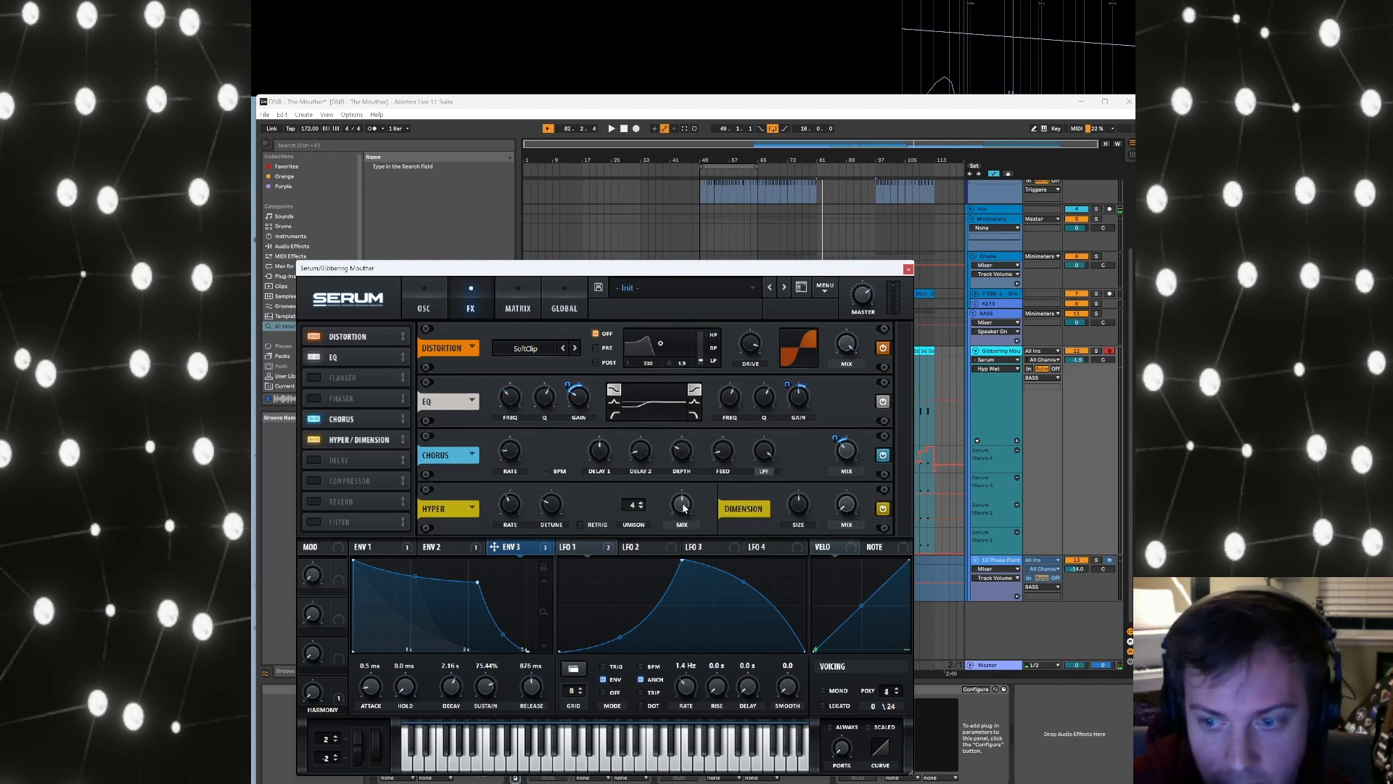
mouse_move(683, 511)
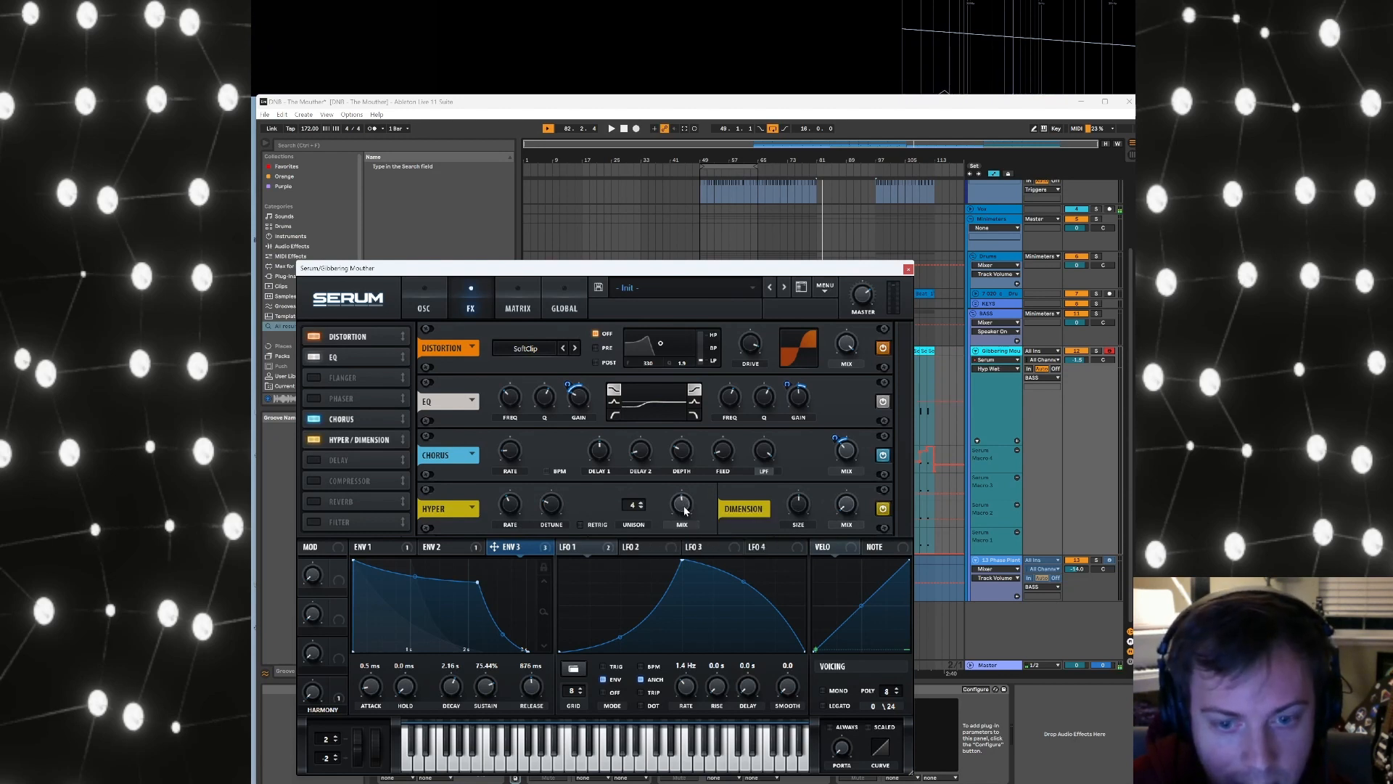
drag(684, 511, 683, 512)
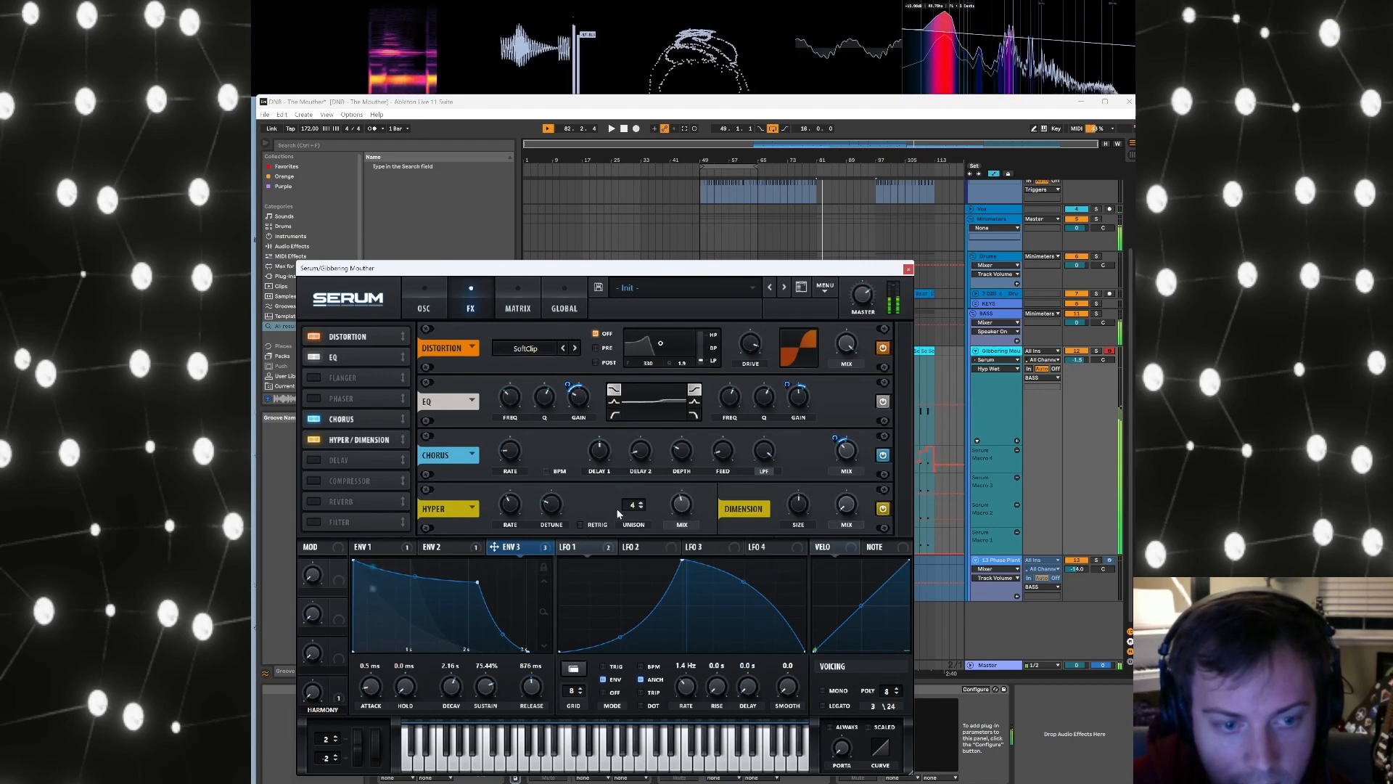
click(554, 506)
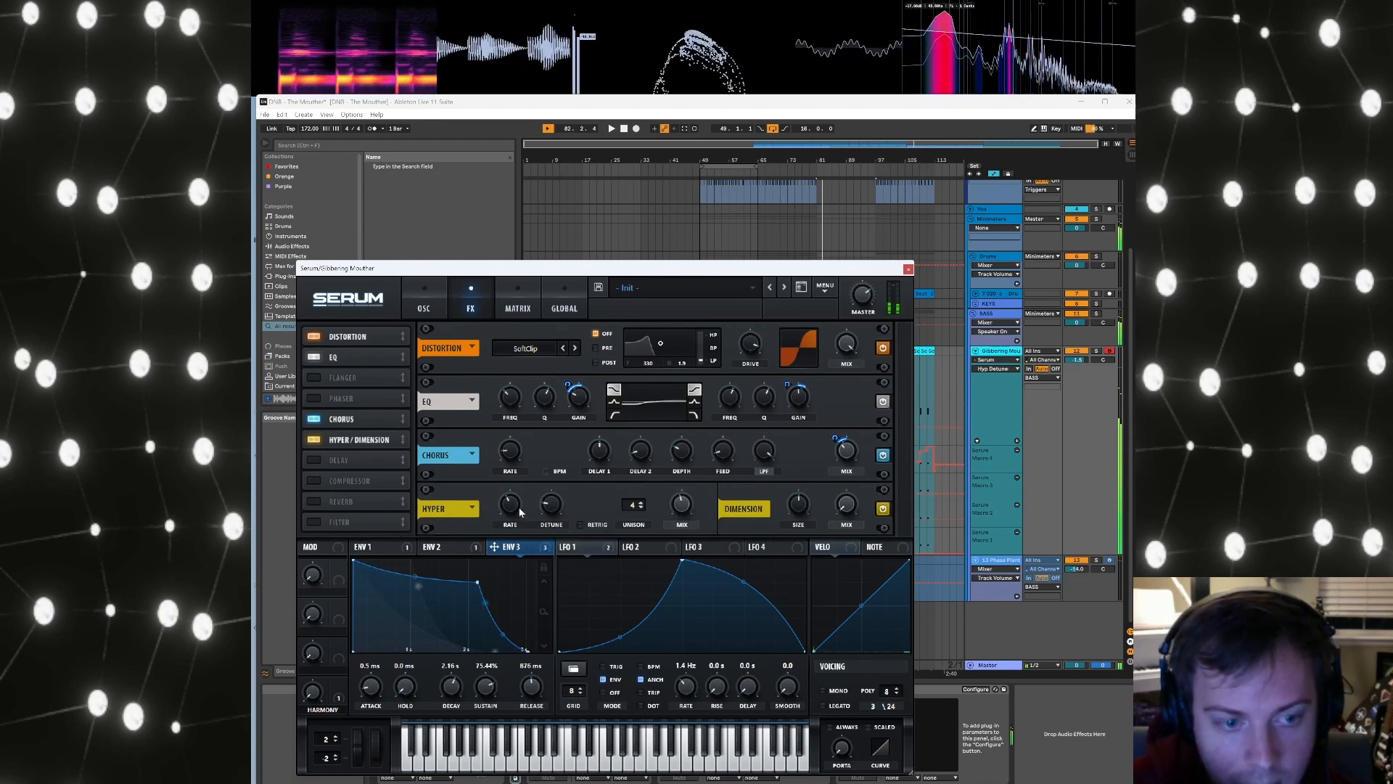
drag(678, 506, 680, 514)
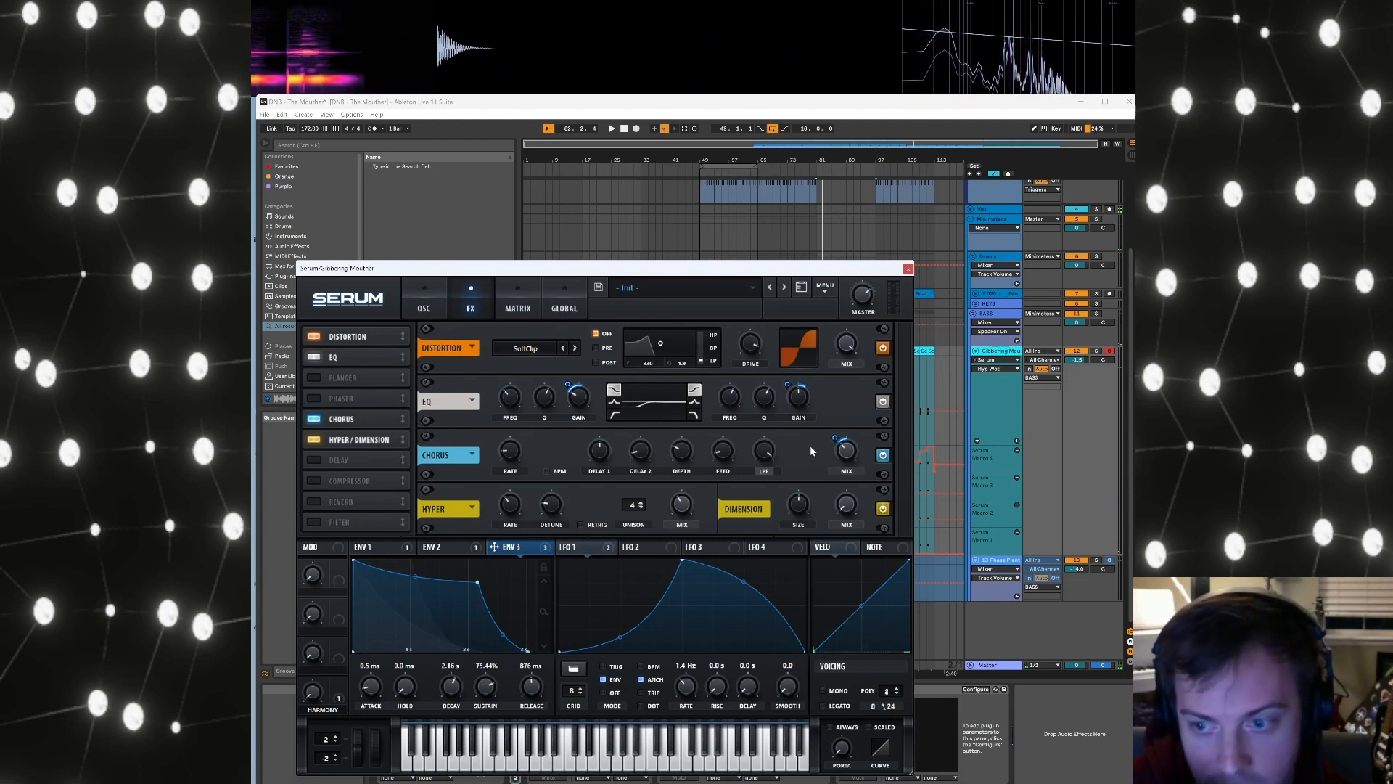
Add the filter effect at the end of the chain with the MG Low 6 type, raise its cutoff and adjust its drive
click(313, 522)
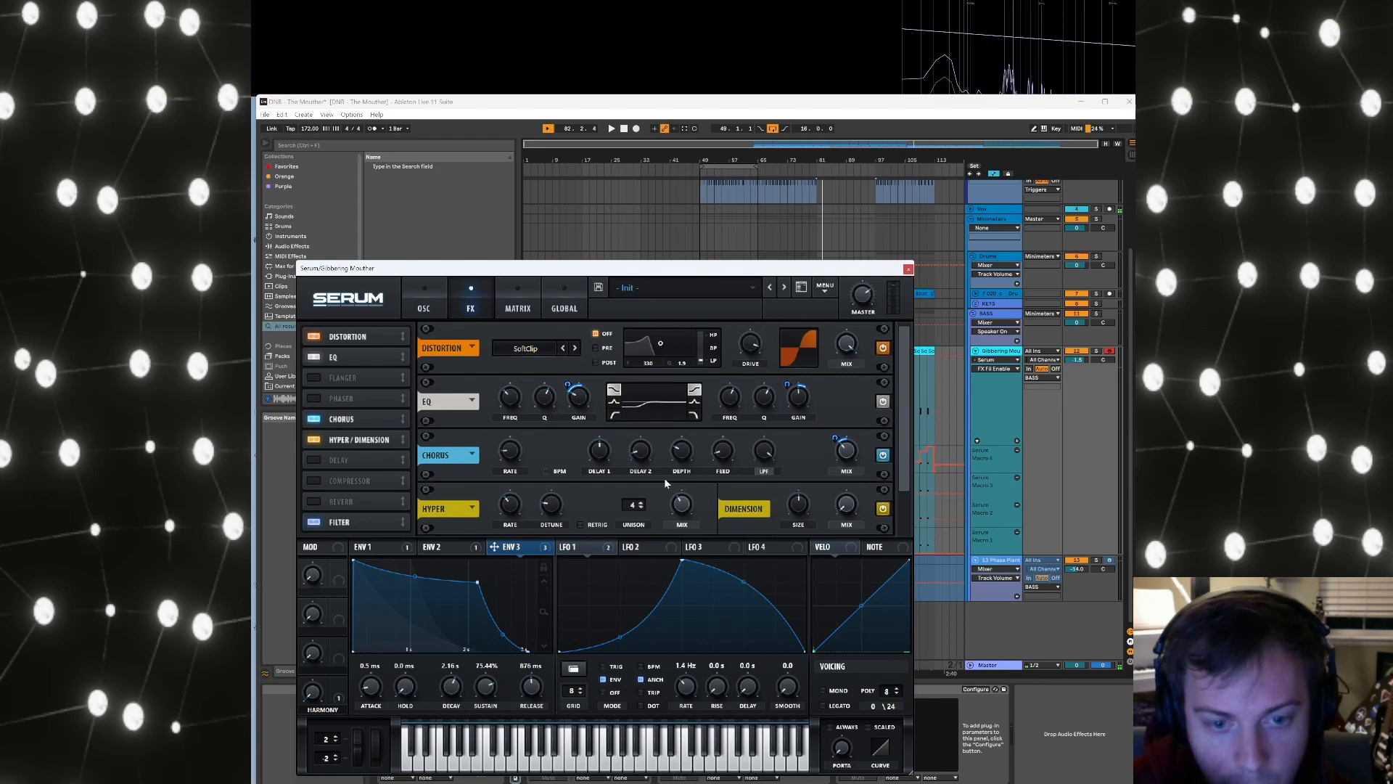
scroll(905, 481, down, 1)
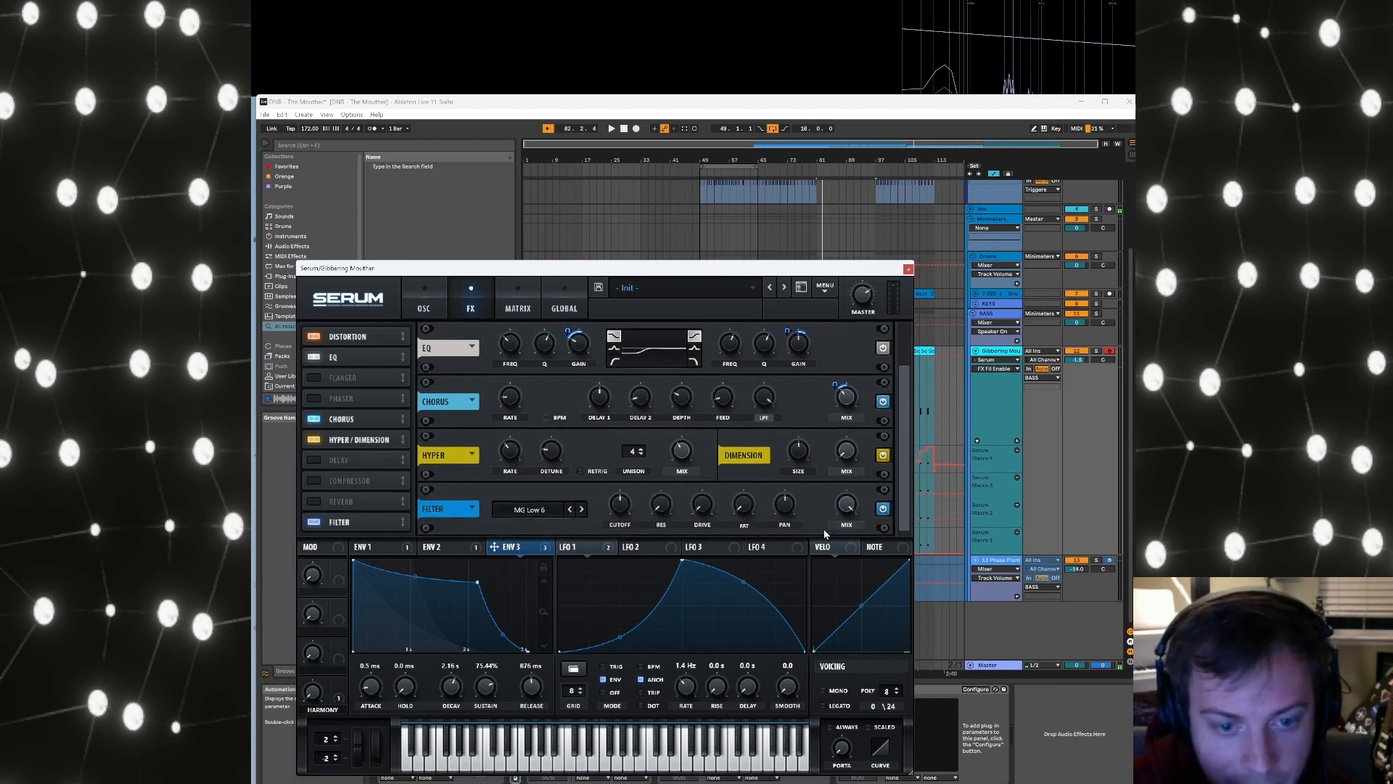
click(700, 510)
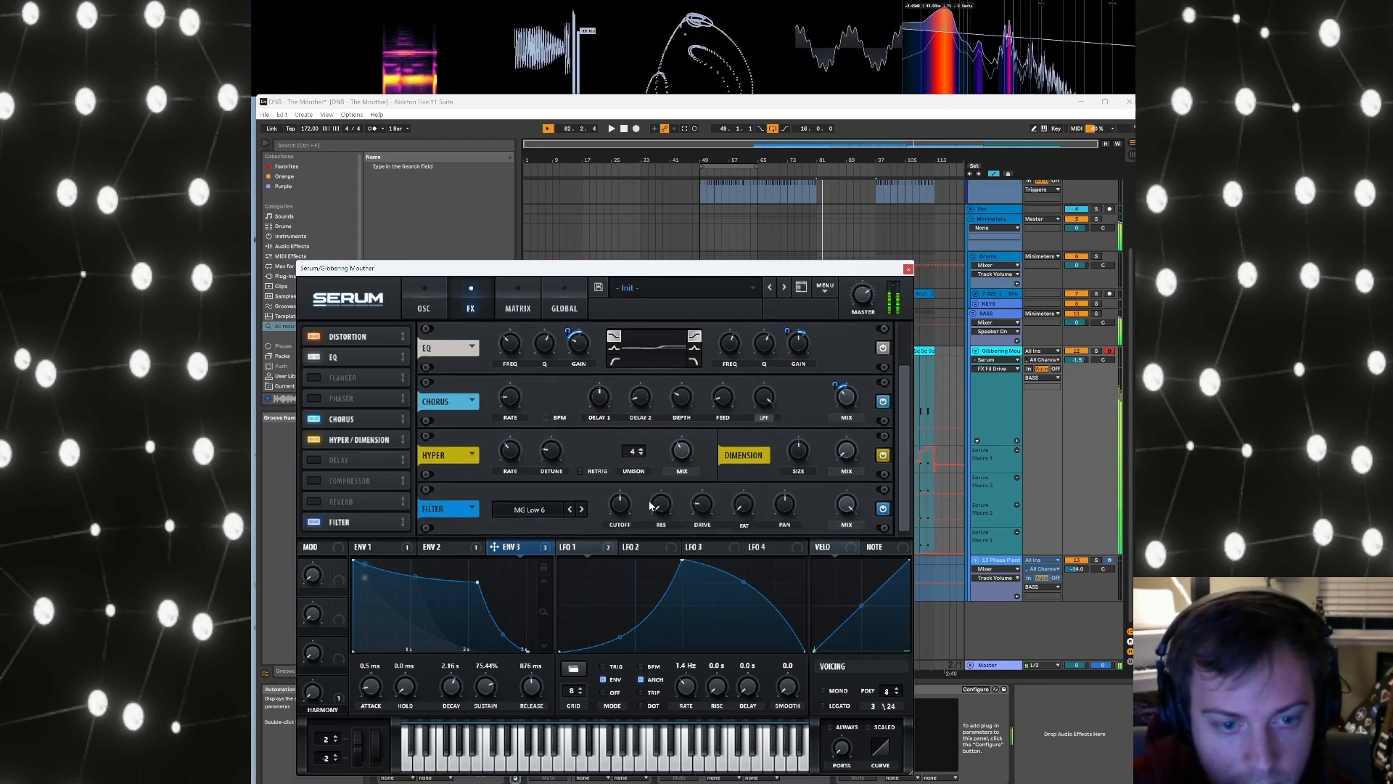
drag(622, 506, 622, 450)
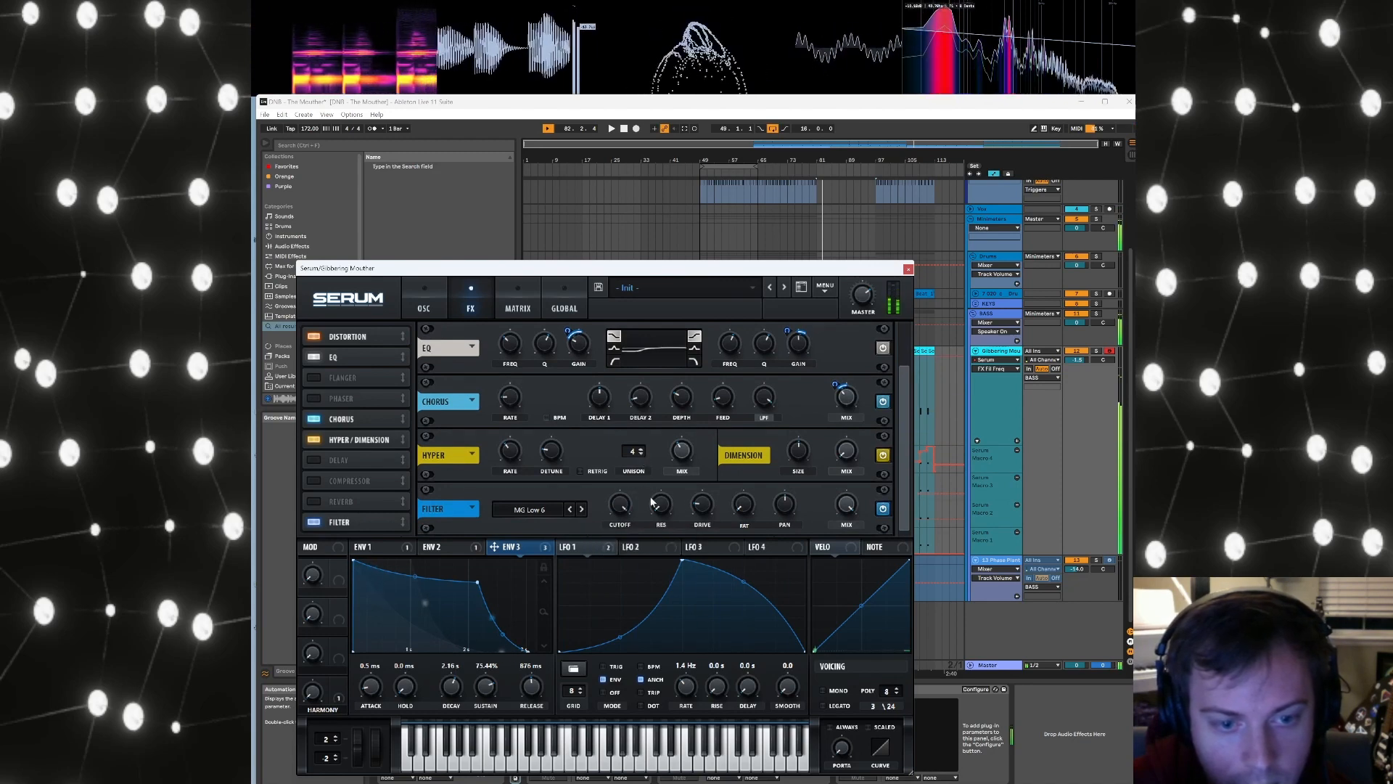
click(700, 504)
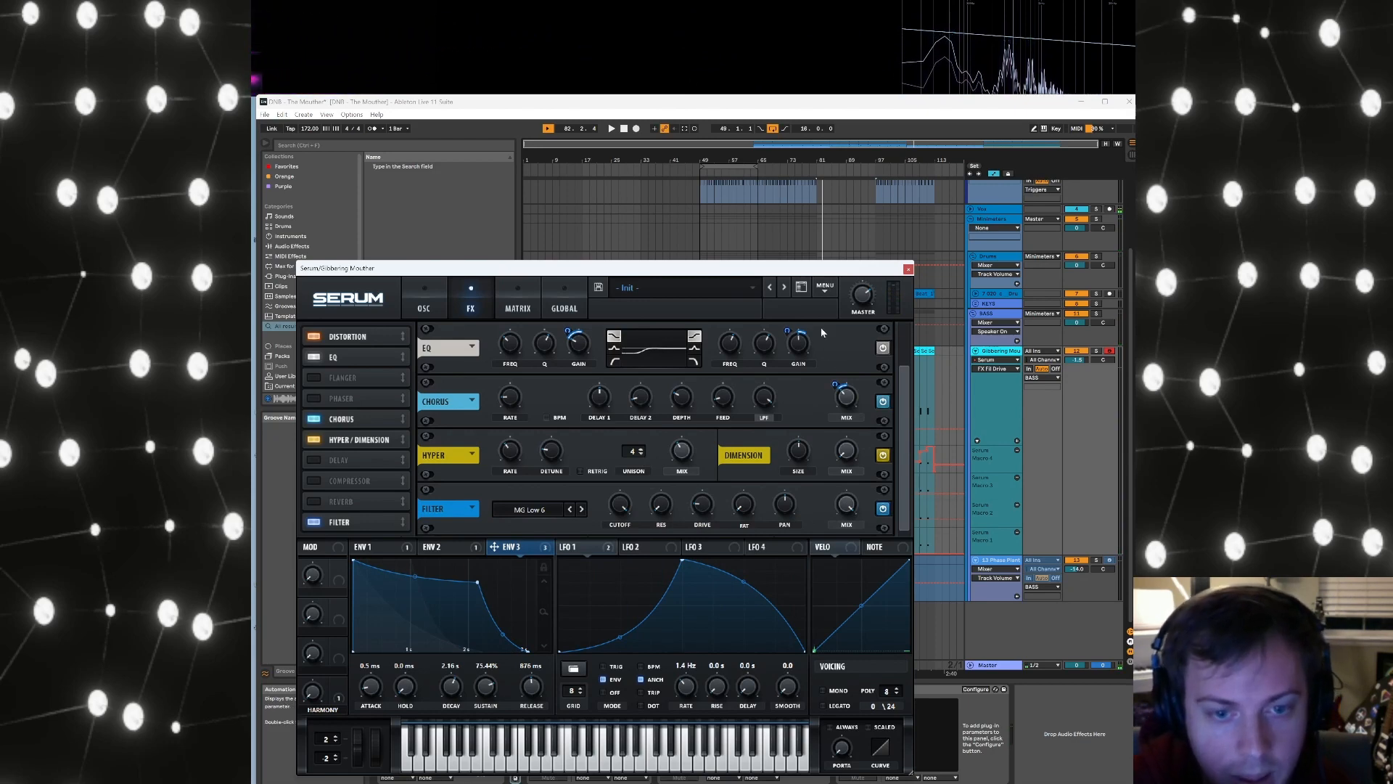
Move the Serum window aside and audition the patch by playing the arrangement from the second Serum clip
drag(840, 270, 736, 421)
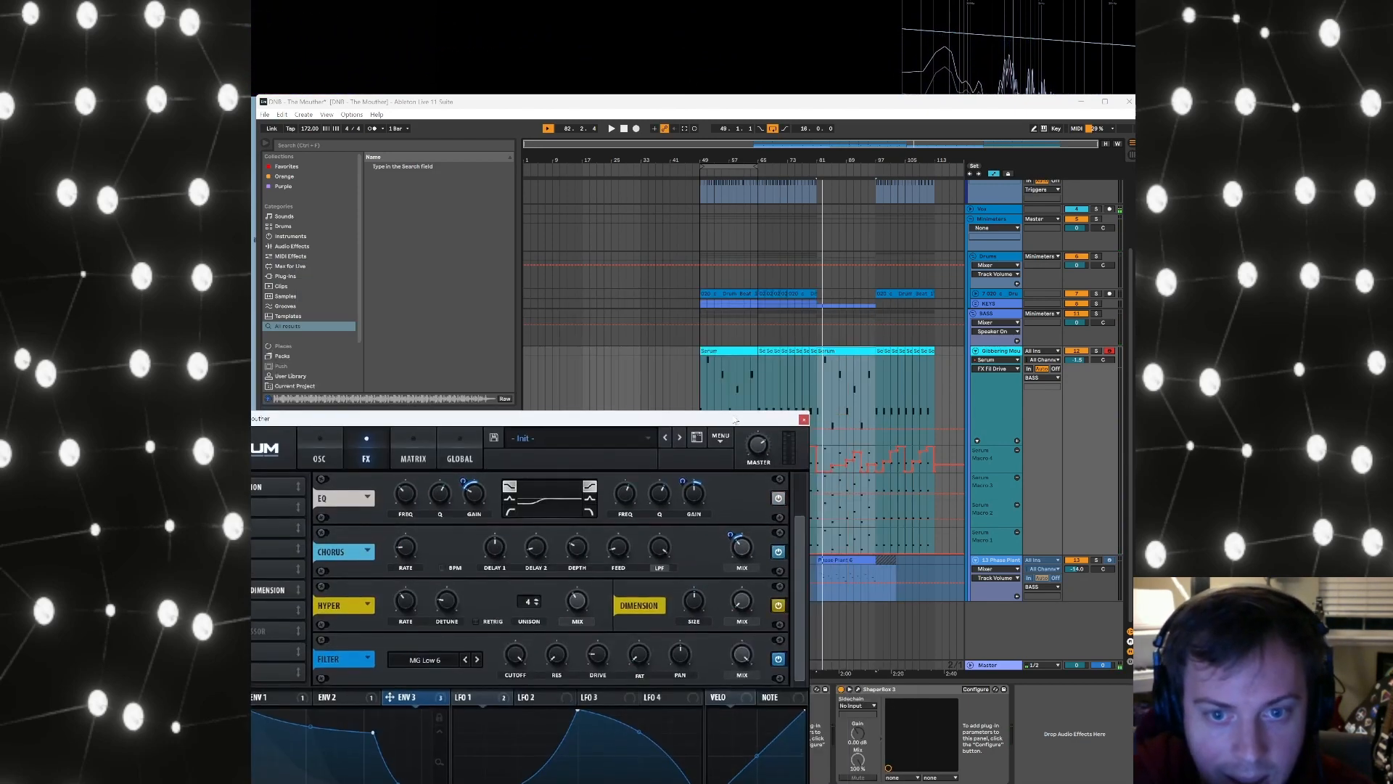
click(855, 351)
key(space)
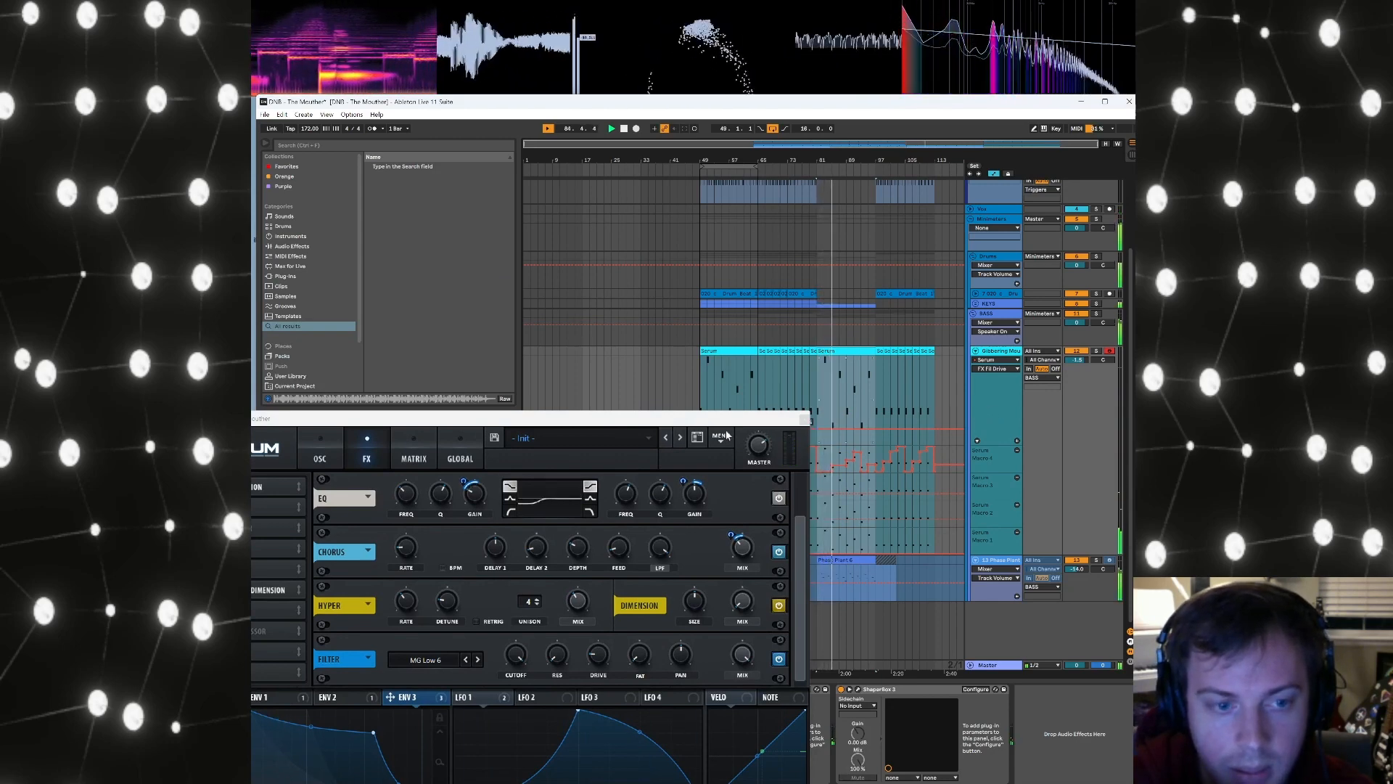
drag(722, 412, 891, 143)
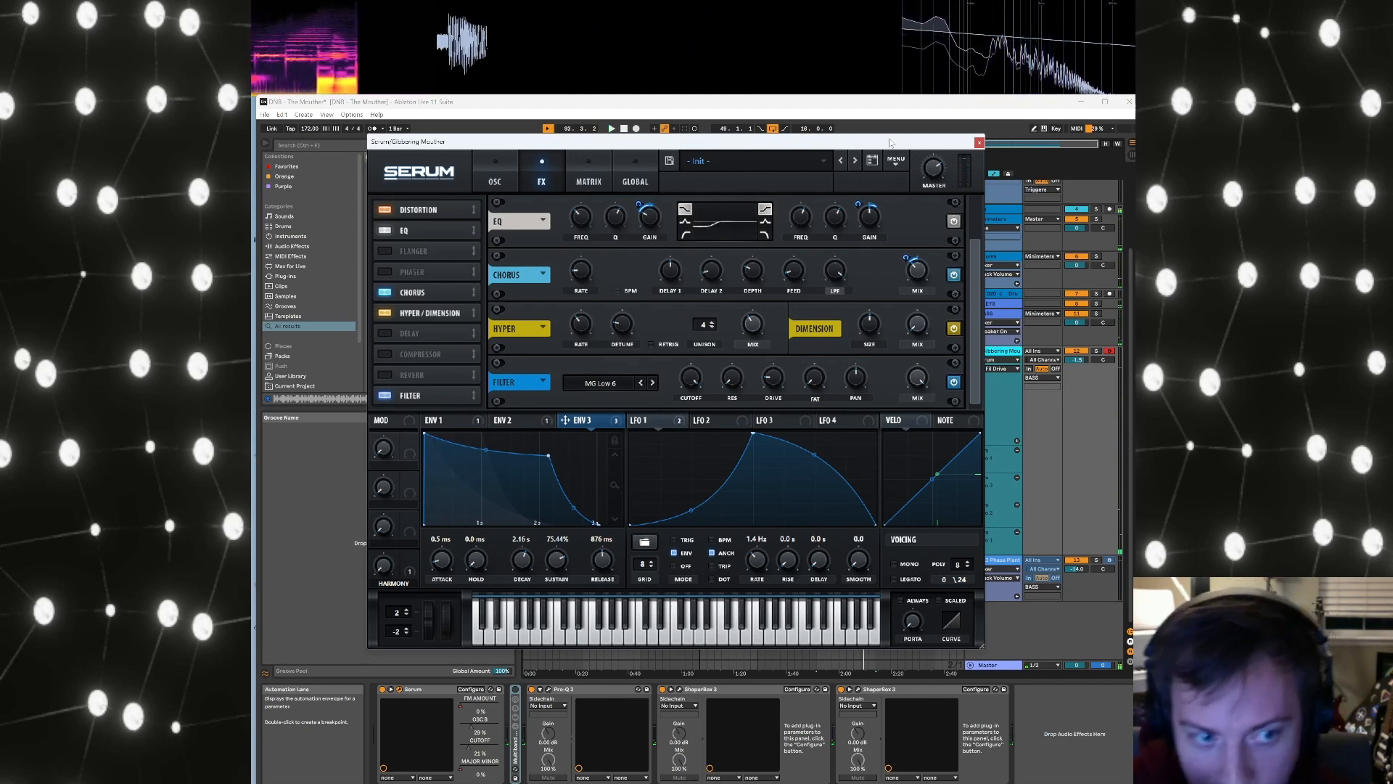
Move the filter ahead of the reverb, try the reverb with an adjusted low cut and longer decay, and switch the reverb off
drag(387, 377, 412, 397)
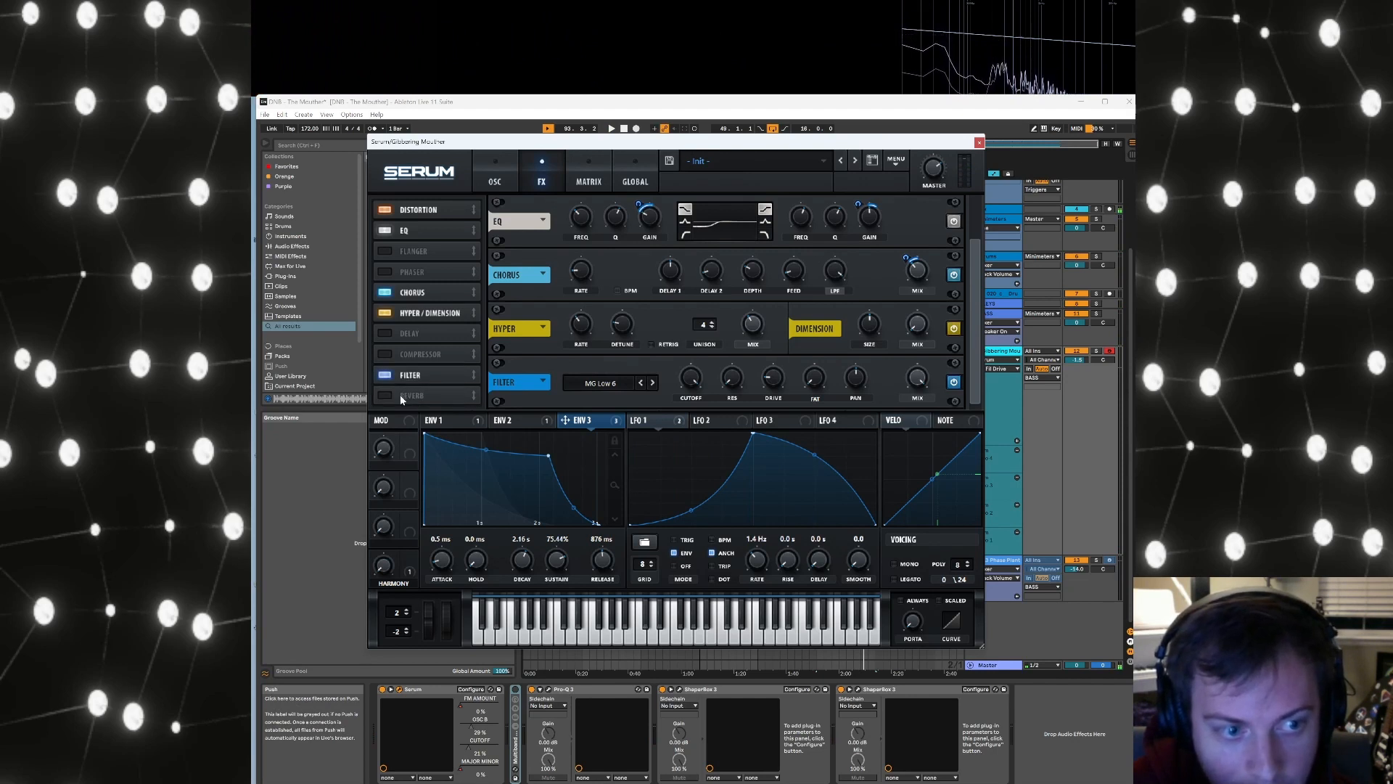
click(413, 396)
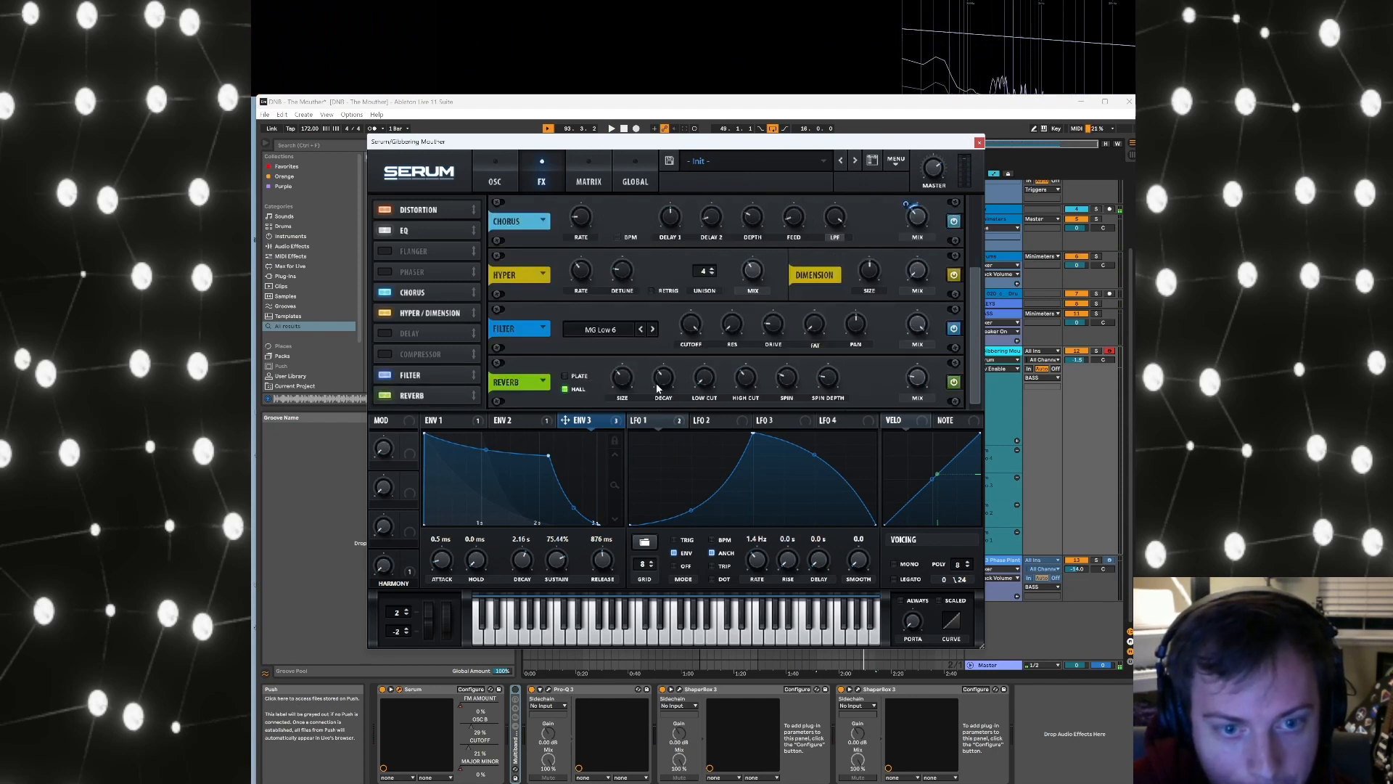
drag(703, 385, 748, 399)
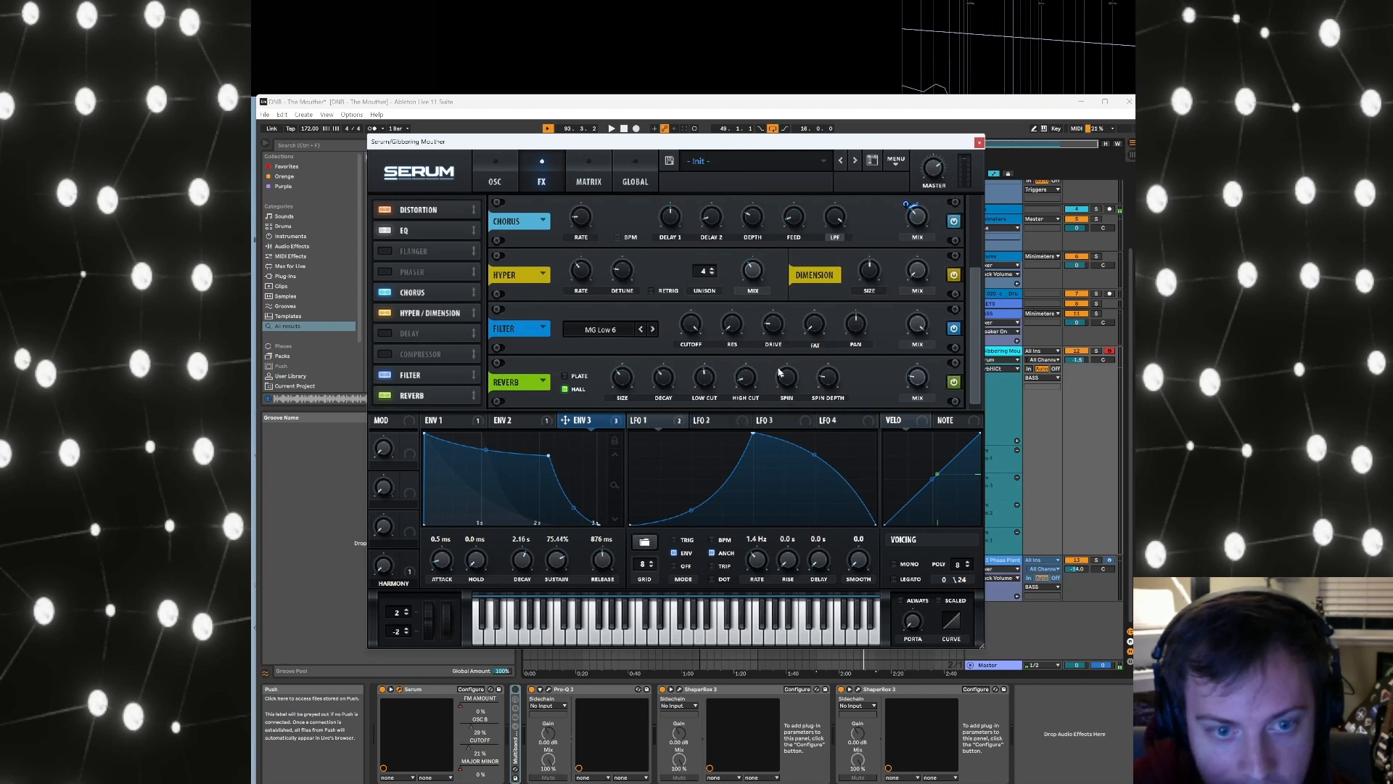
drag(663, 382, 682, 367)
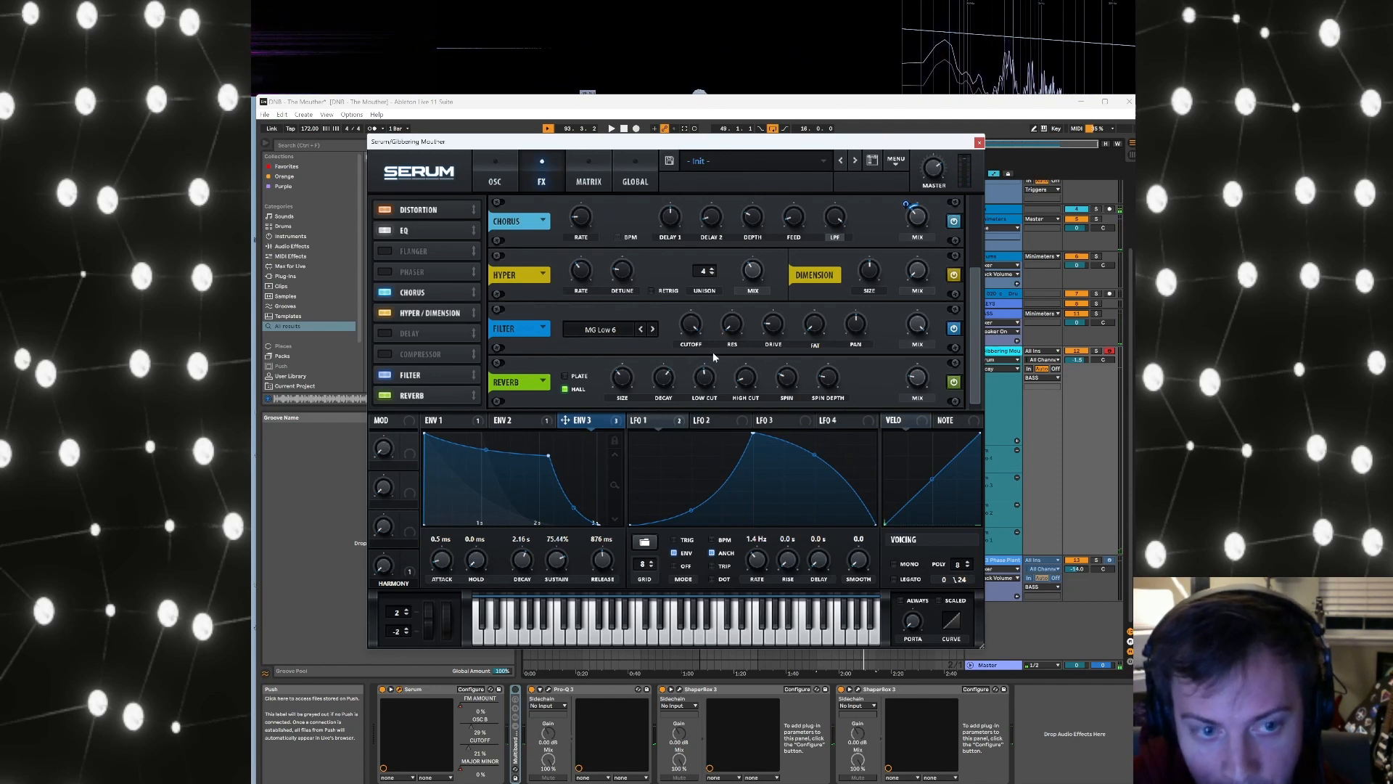
click(383, 396)
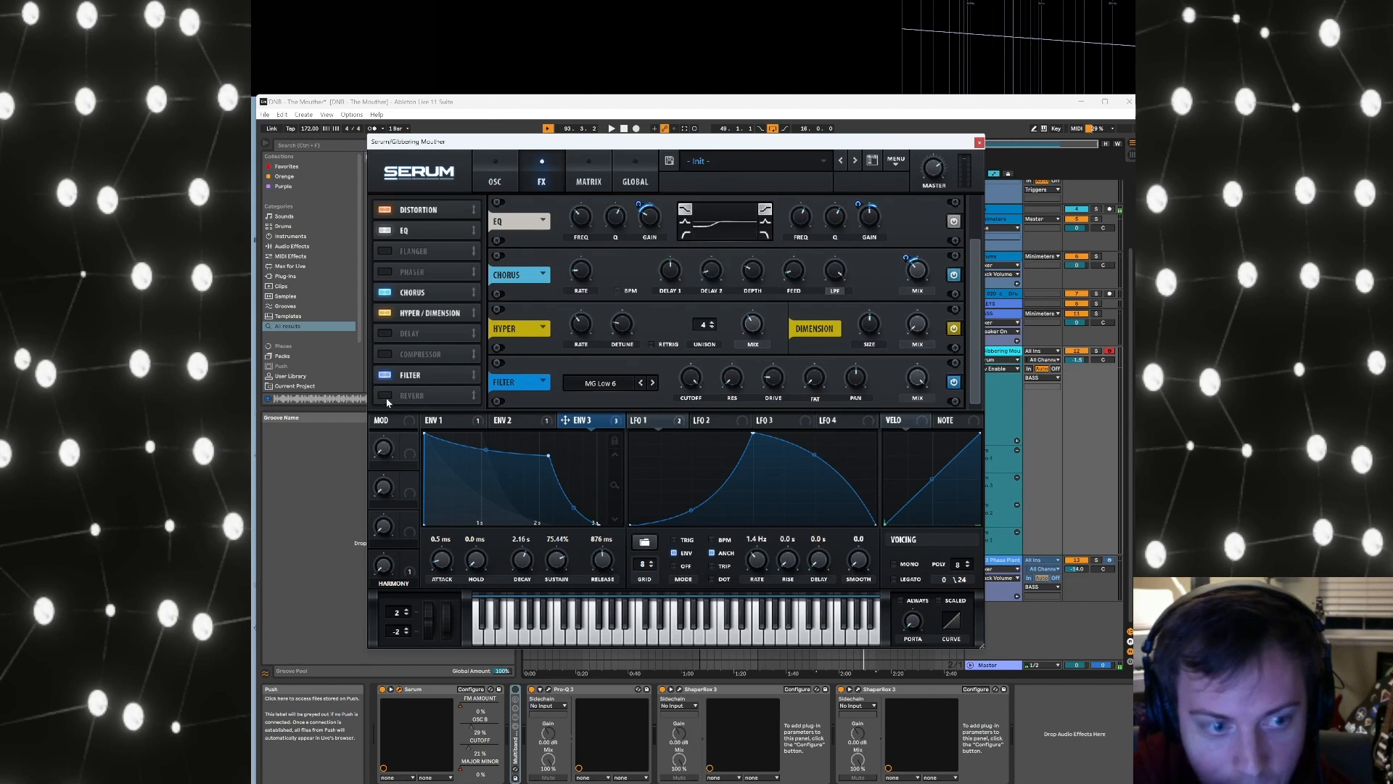
Unfold the Multiband Reverb rack, collapse its Reverb device, and inspect the settings of the rack's Comb Filter and Distortion plug-ins
double_click(516, 751)
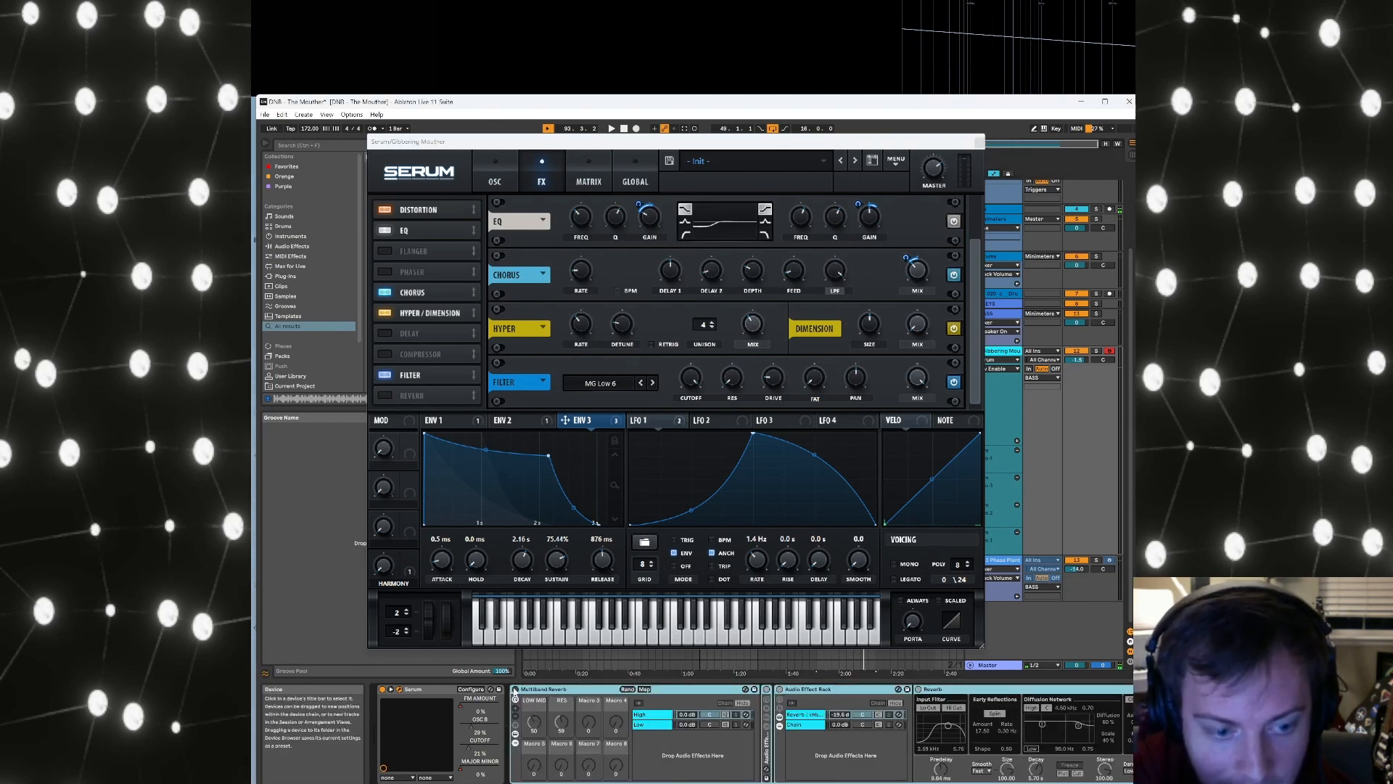
click(515, 690)
double_click(936, 689)
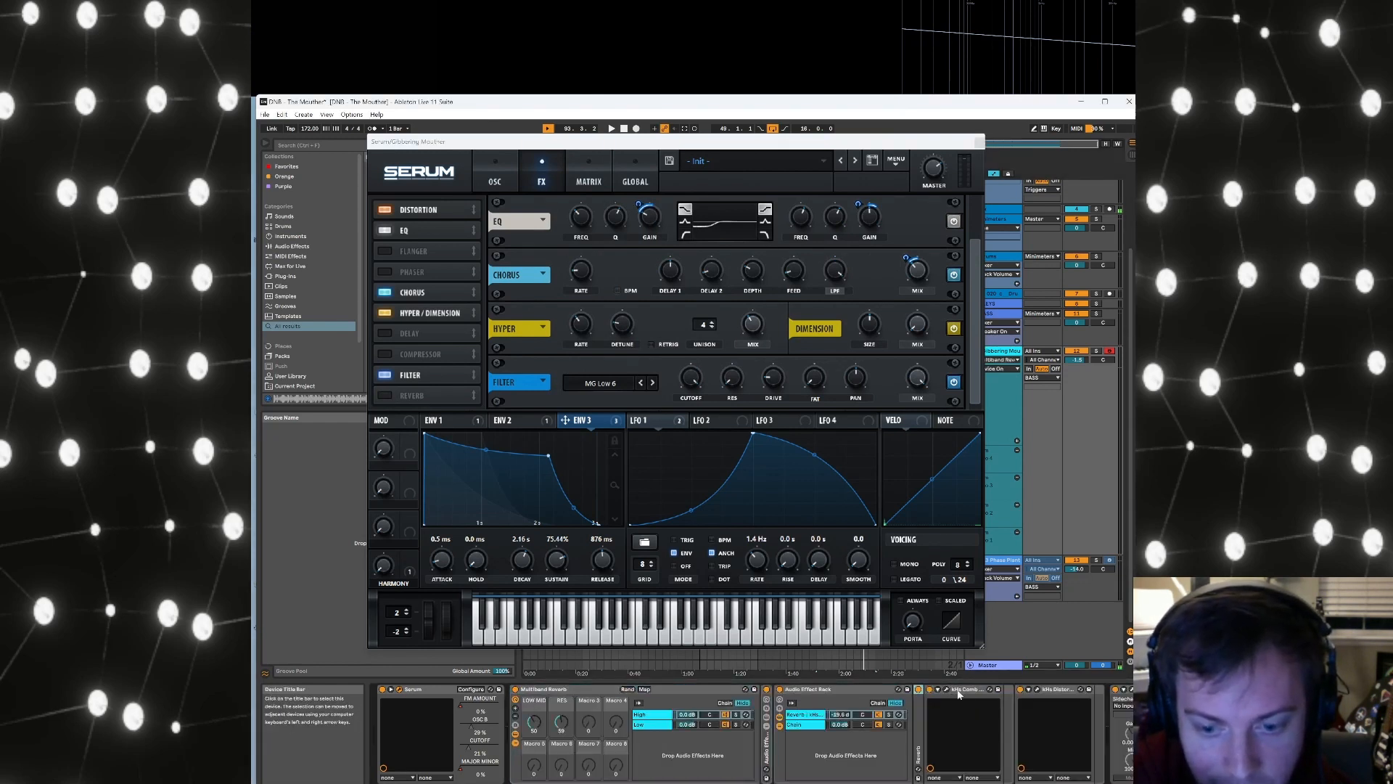
click(947, 689)
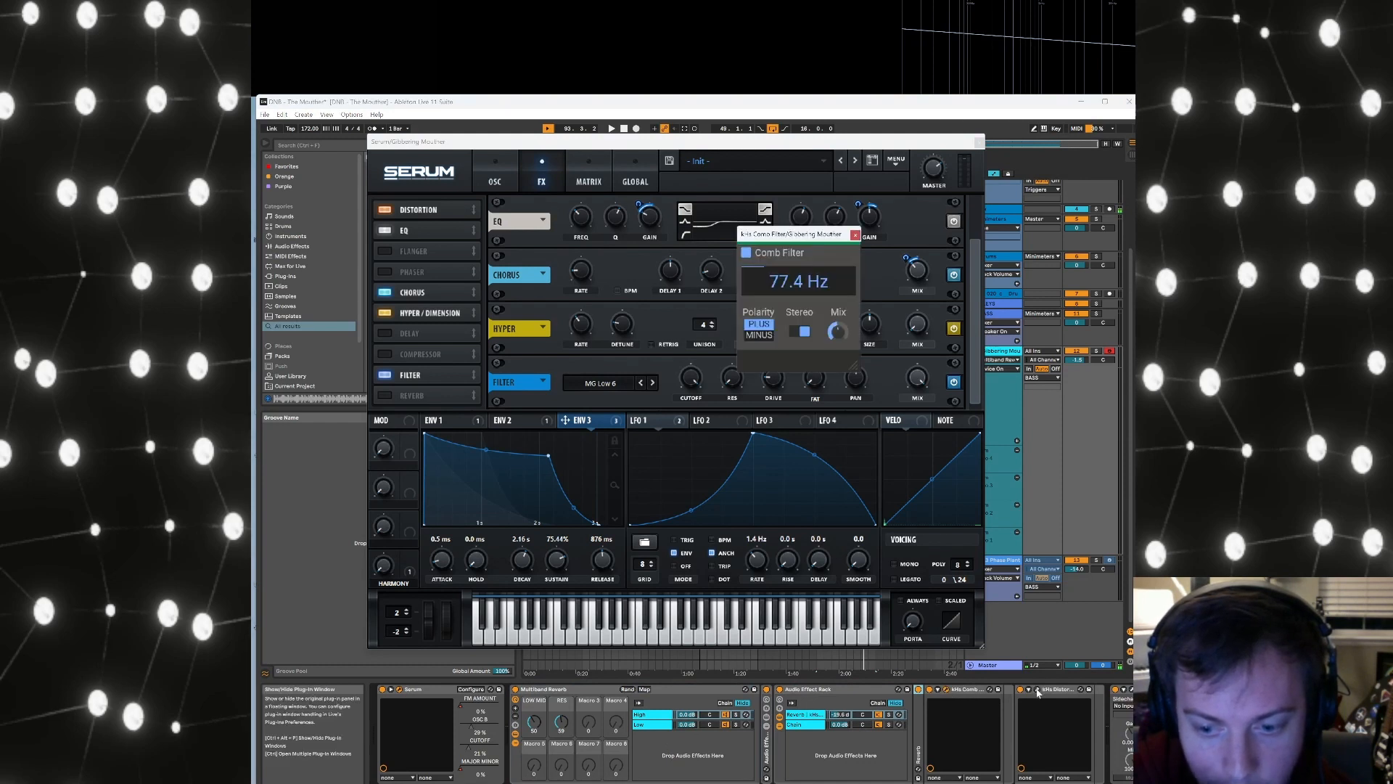
click(1038, 690)
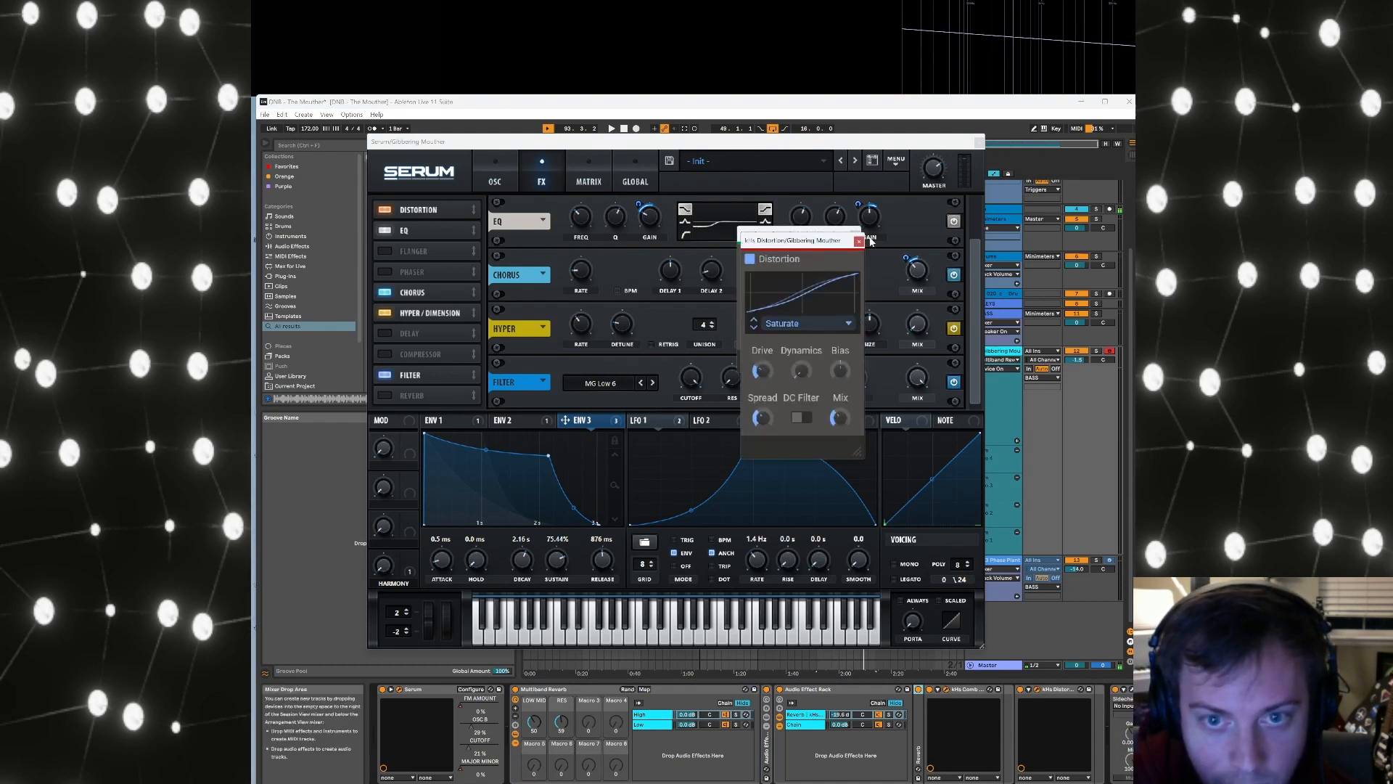
click(859, 243)
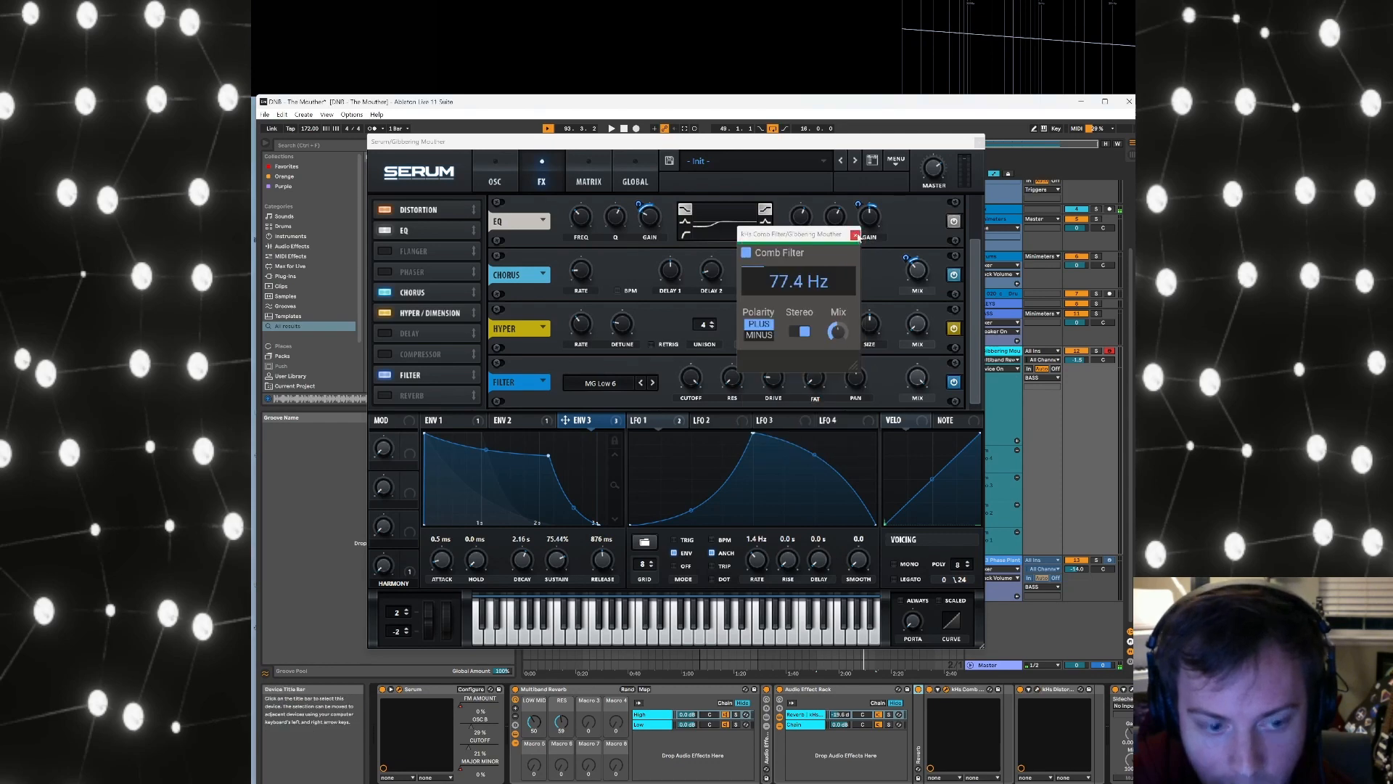
click(852, 234)
Play the bass with the external effects, close the Serum window and select the first Serum clip for listening
key(space)
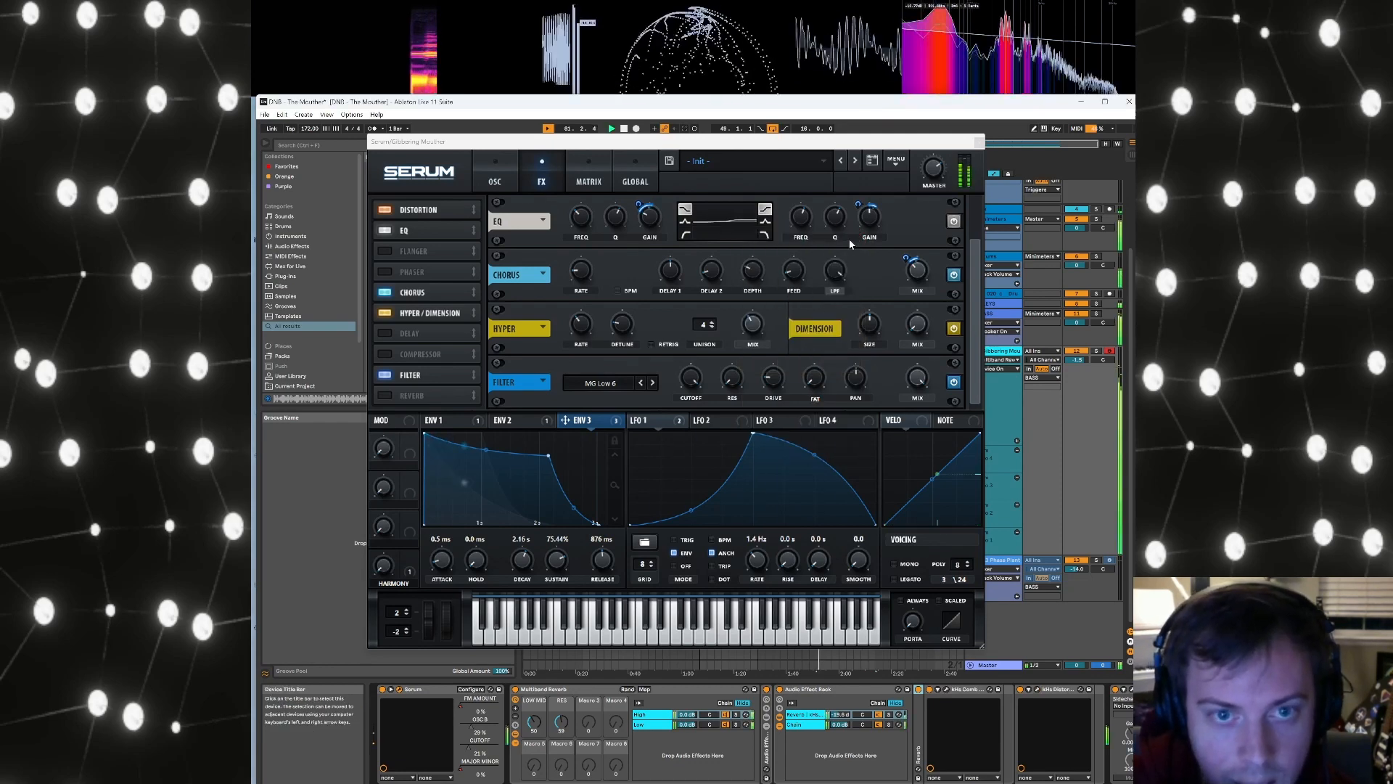
click(980, 141)
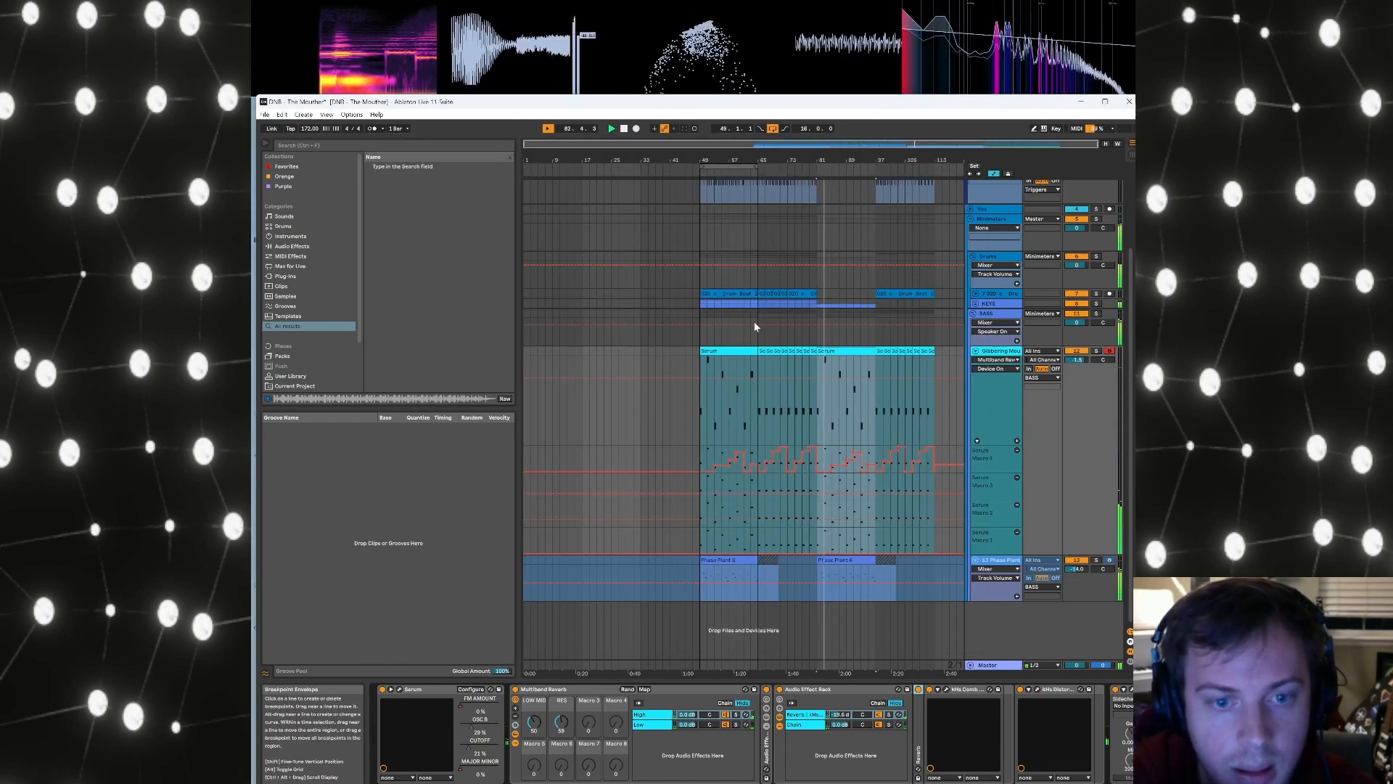
click(724, 351)
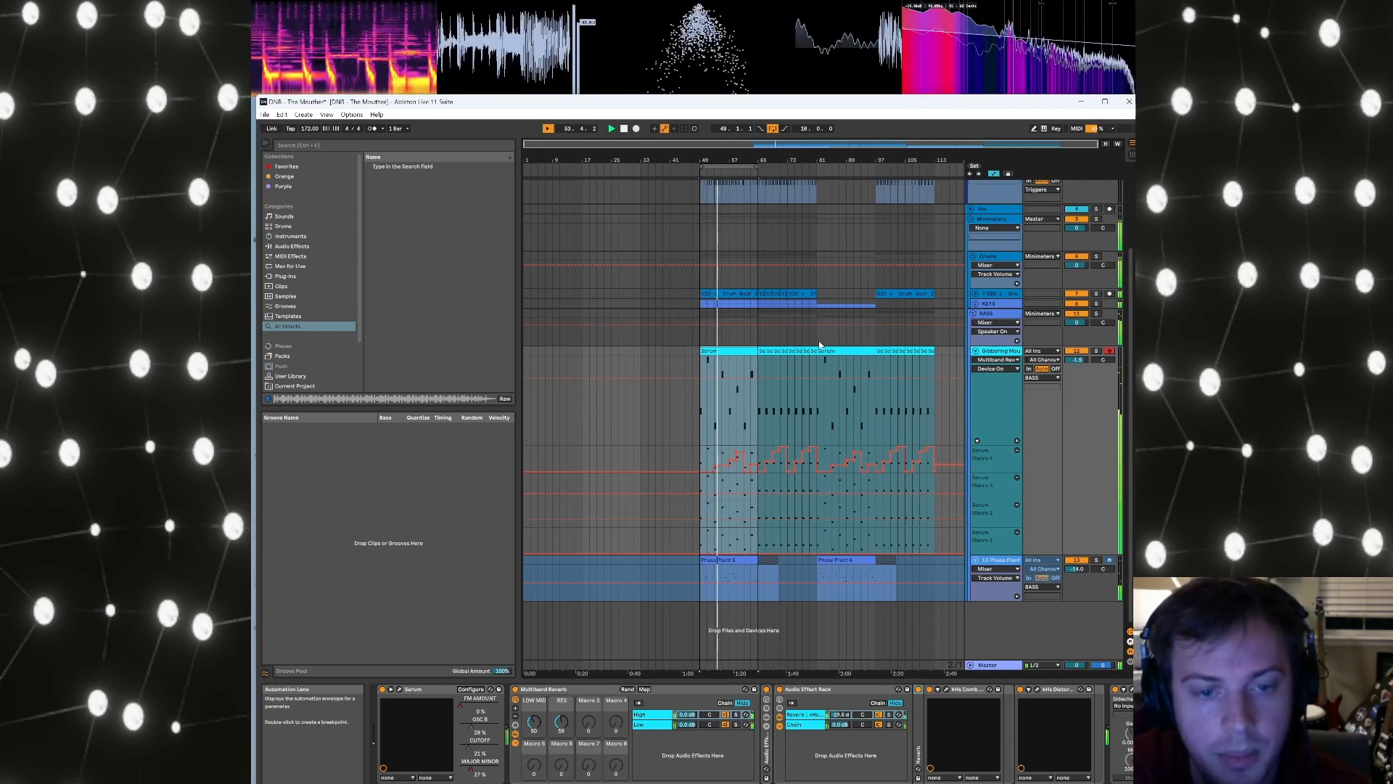
Reopen Serum, review its oscillator and effects settings, and lower oscillator B's wavetable position
click(400, 690)
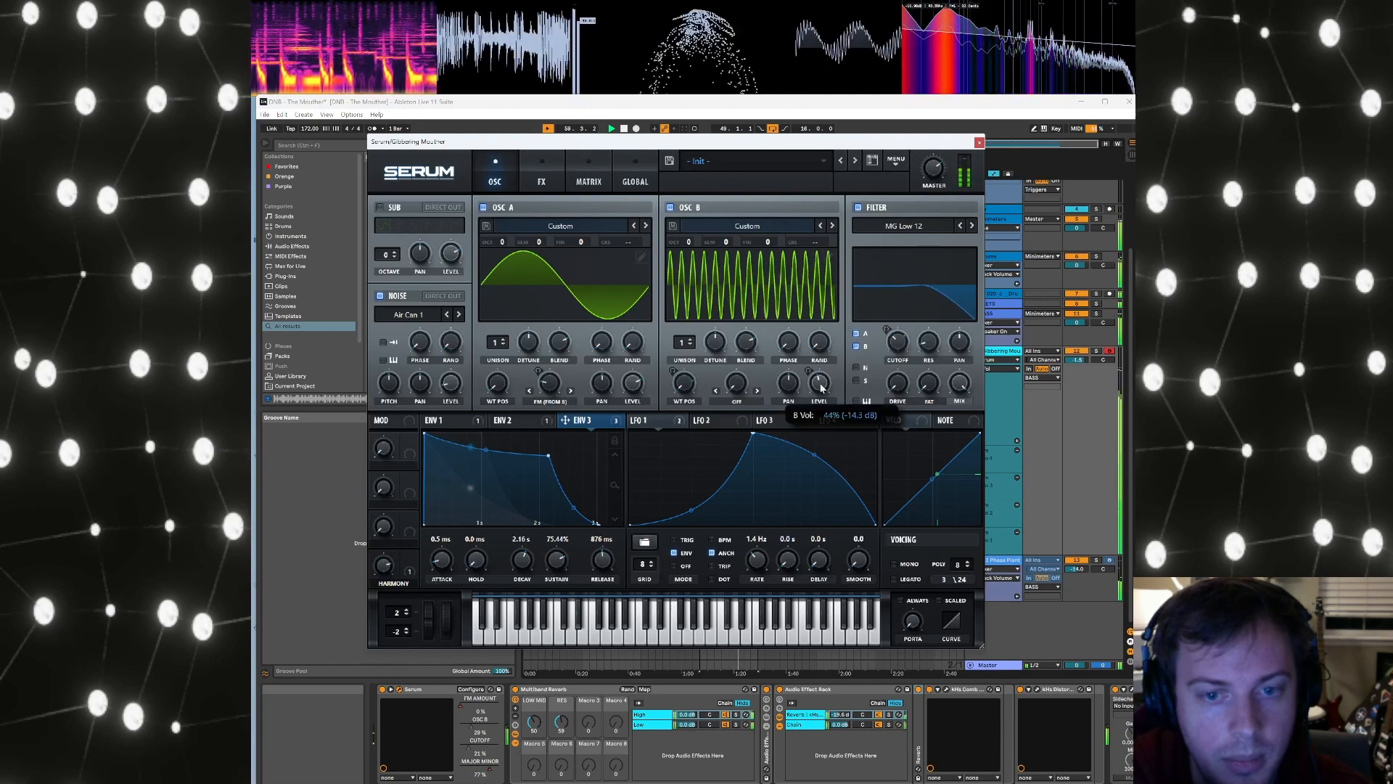
click(557, 163)
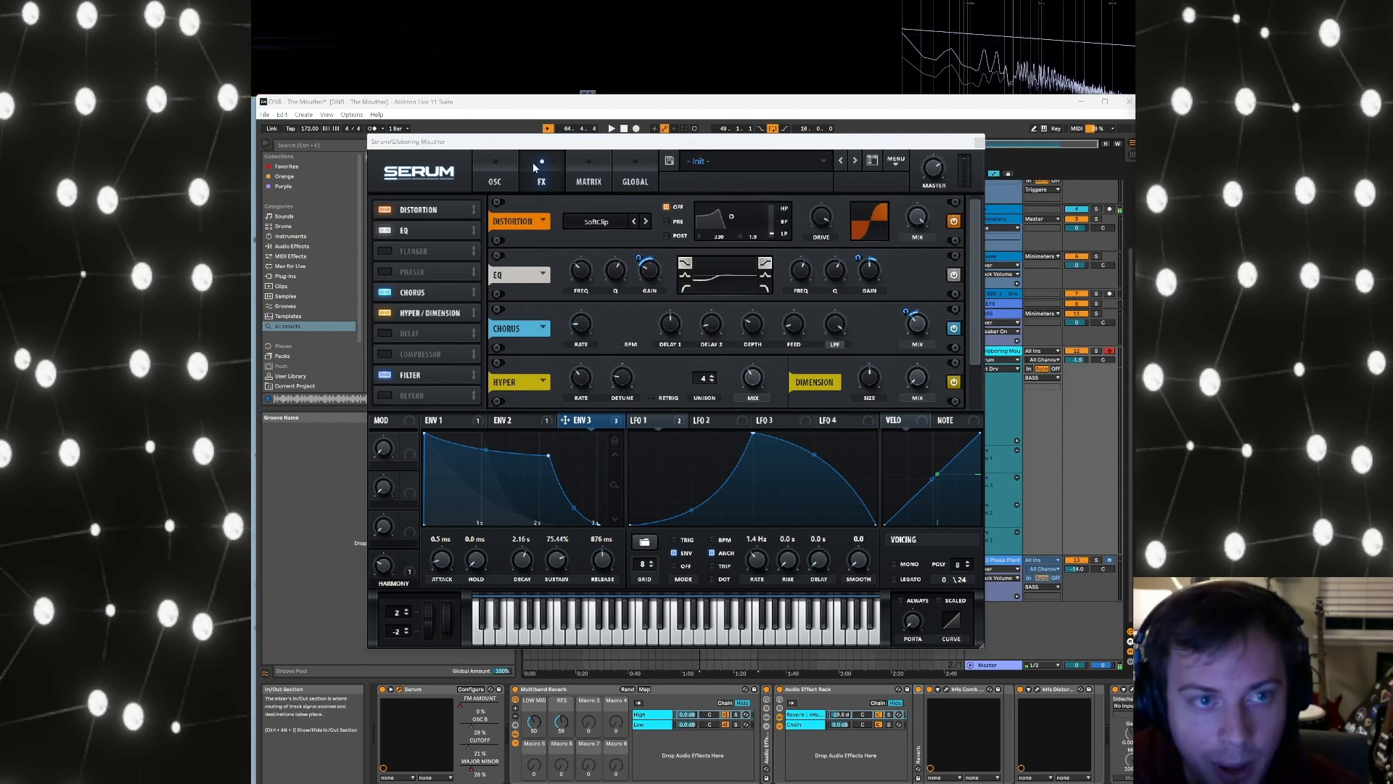
click(502, 171)
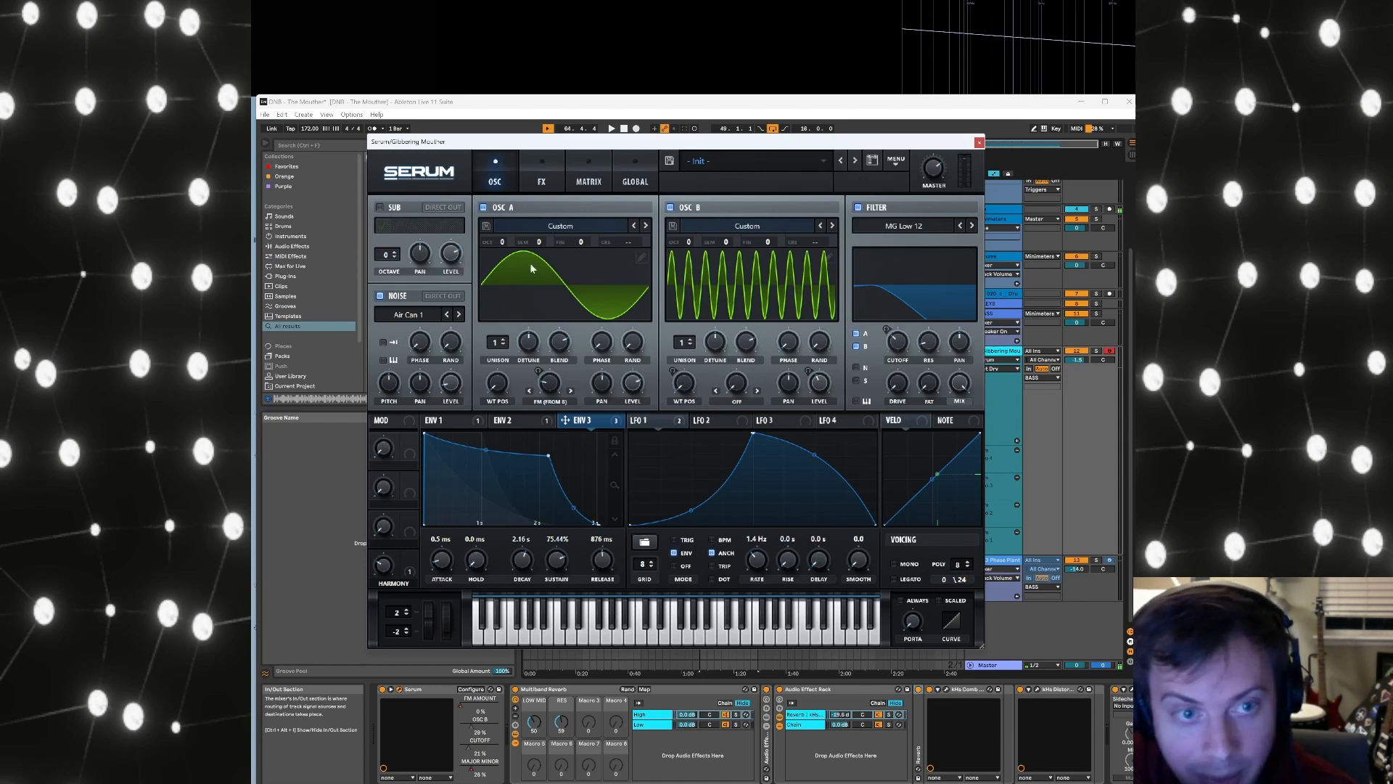
click(688, 388)
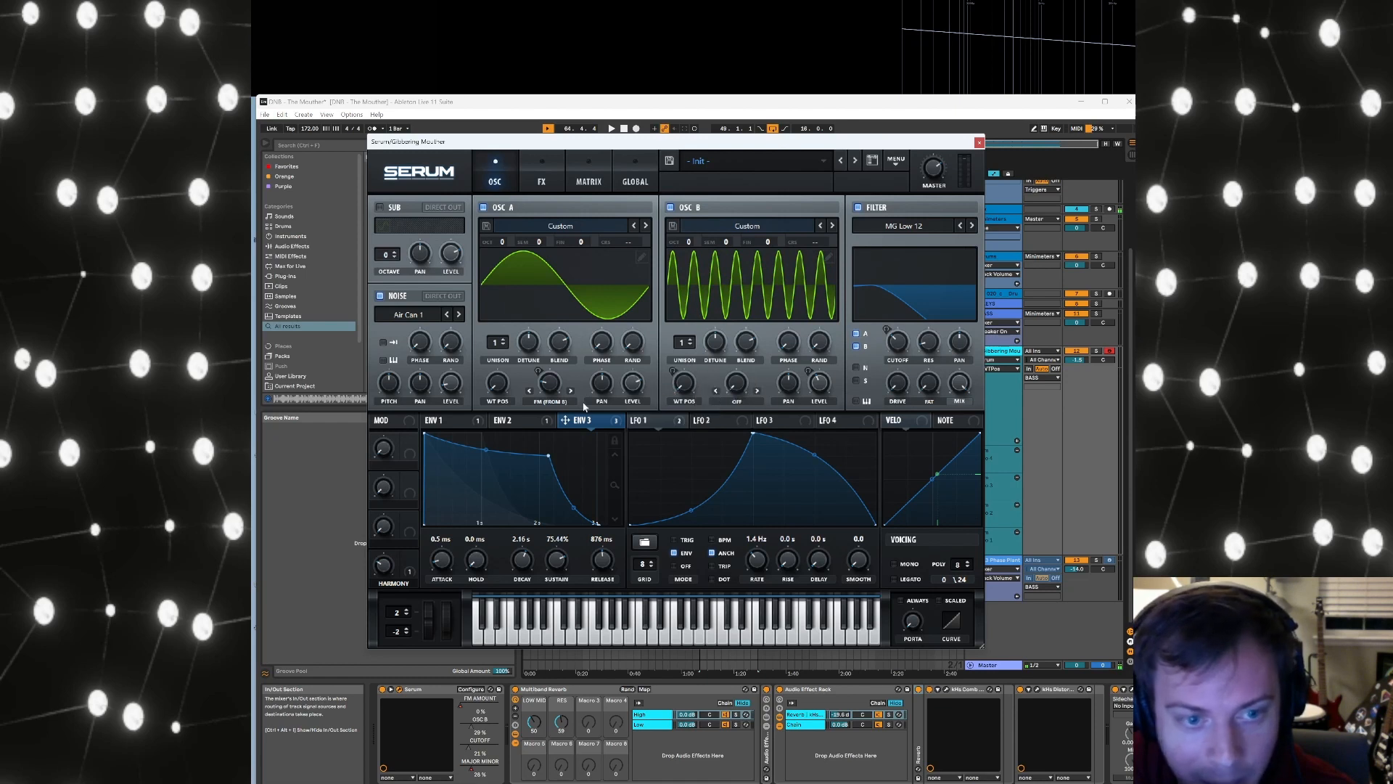
click(543, 182)
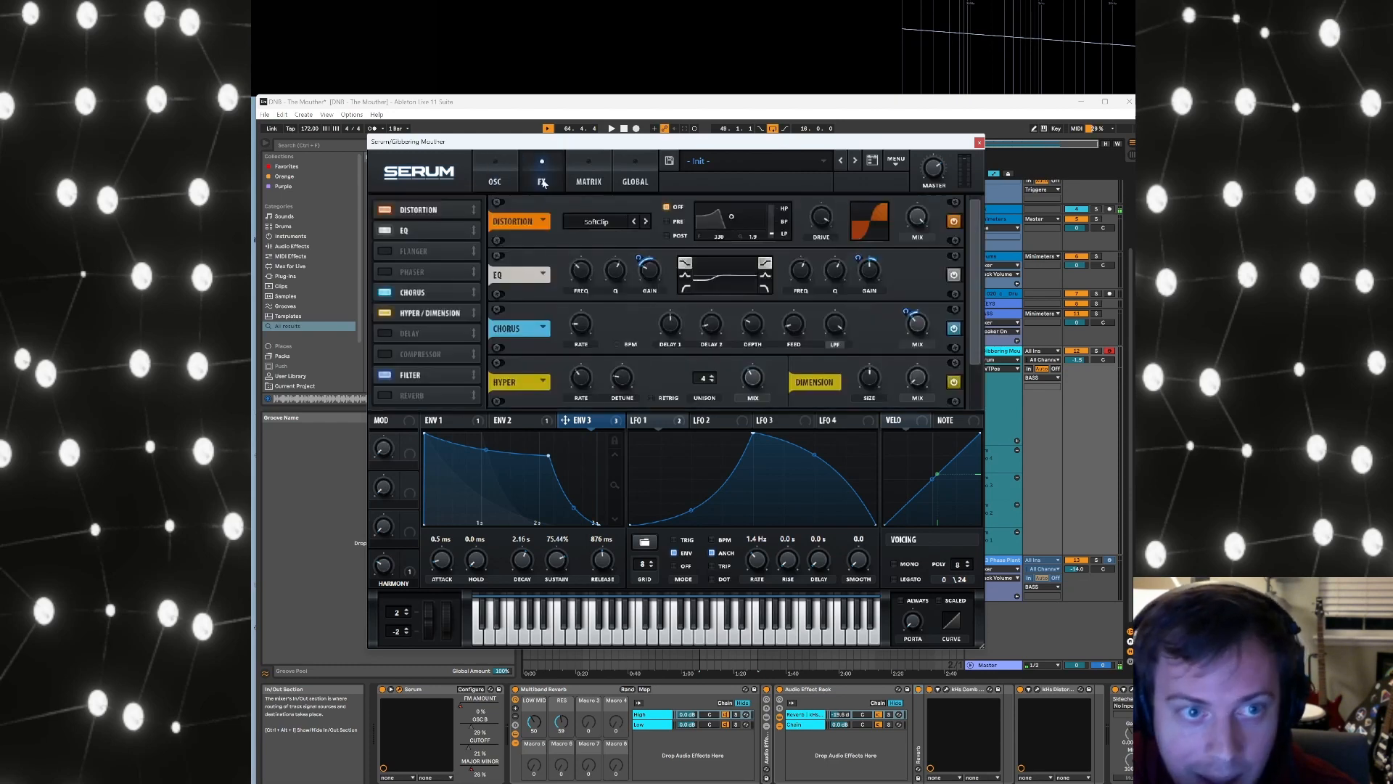
click(497, 176)
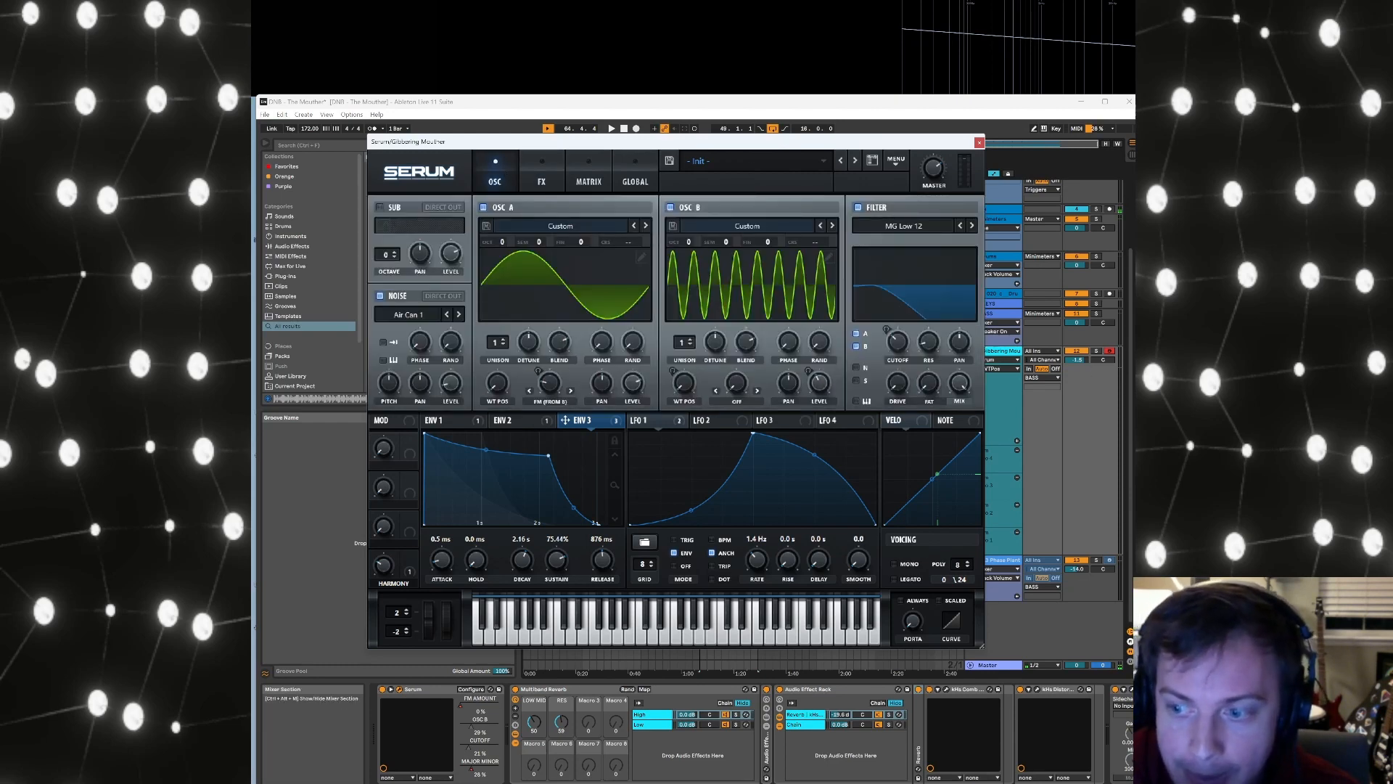